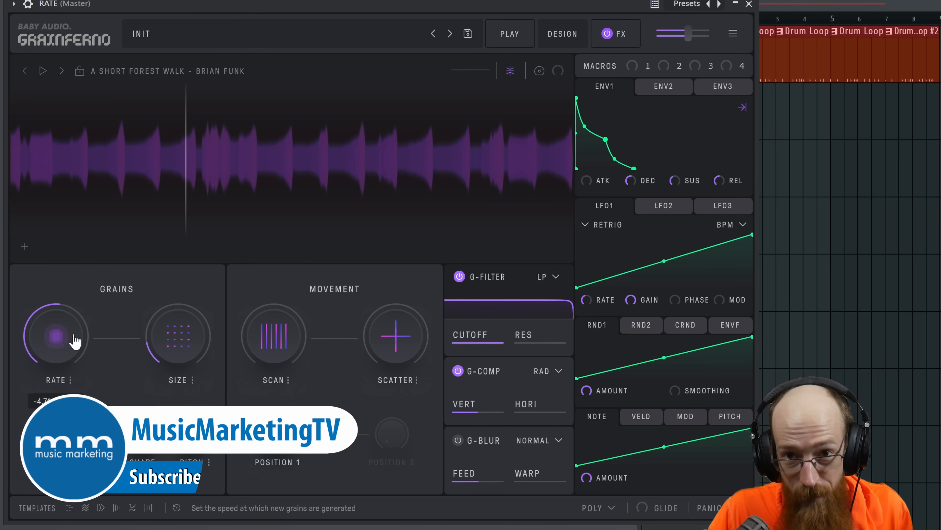
Lower the grain Rate of the synth patch while auditioning its sound
double_click(66, 341)
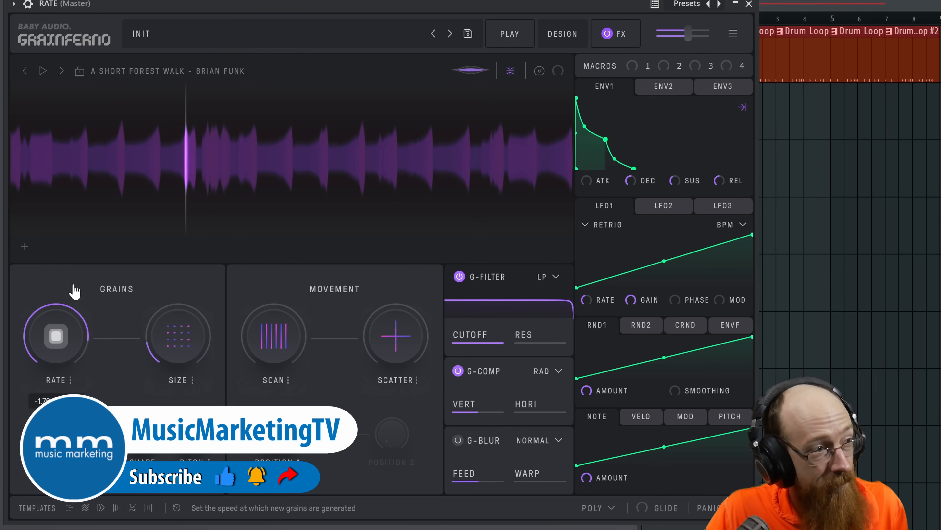
left_click_drag(77, 320, 80, 368)
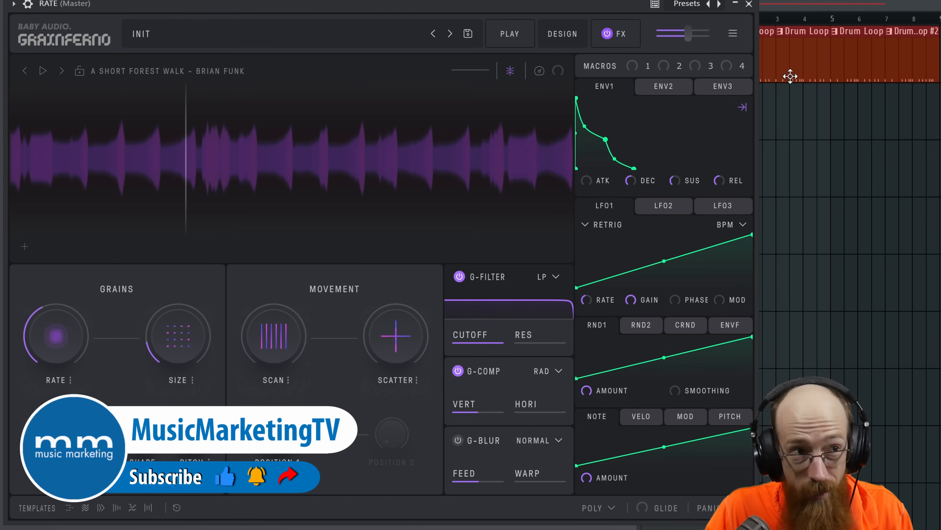
Play back the drum loops in the playlist briefly, stopping after about one bar
left_click(810, 26)
key("space")
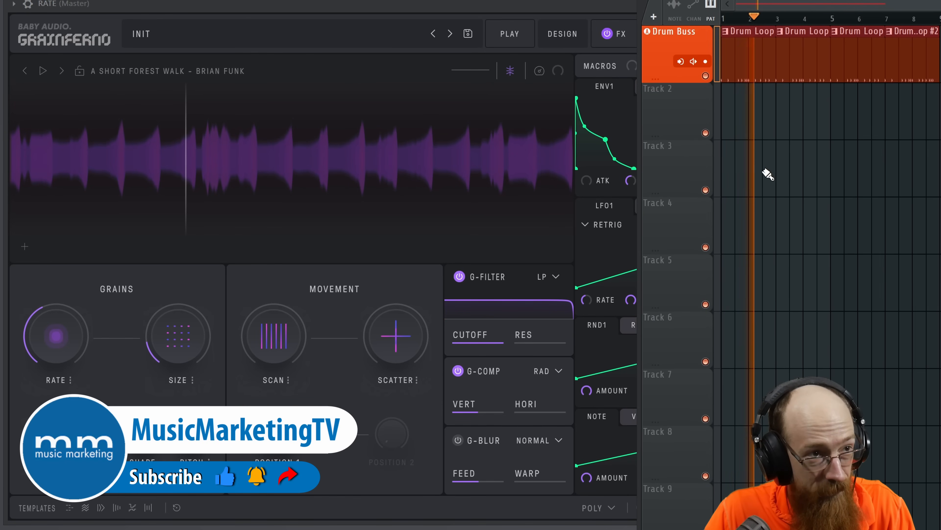
key("space")
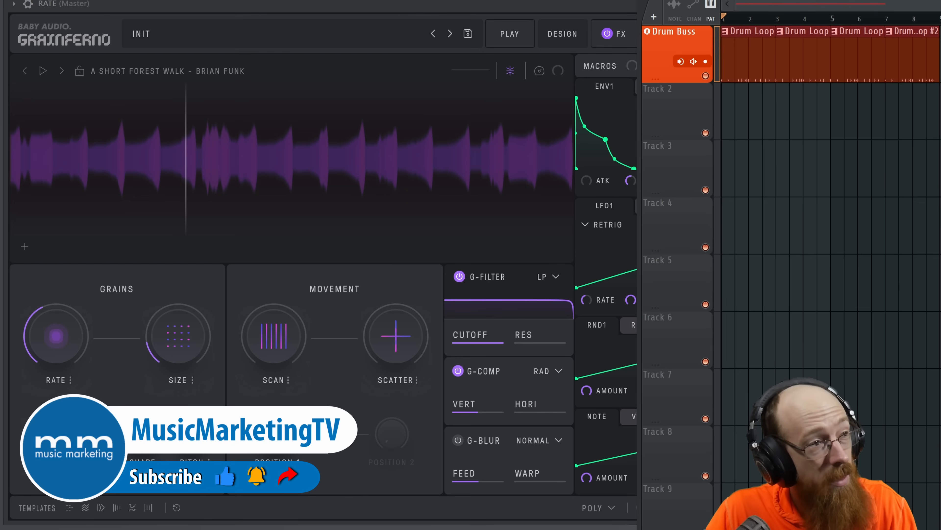
Bring up the channel rack and open the RATE channel's notes for editing in the piano roll
key("F6")
mouse_move(28, 316)
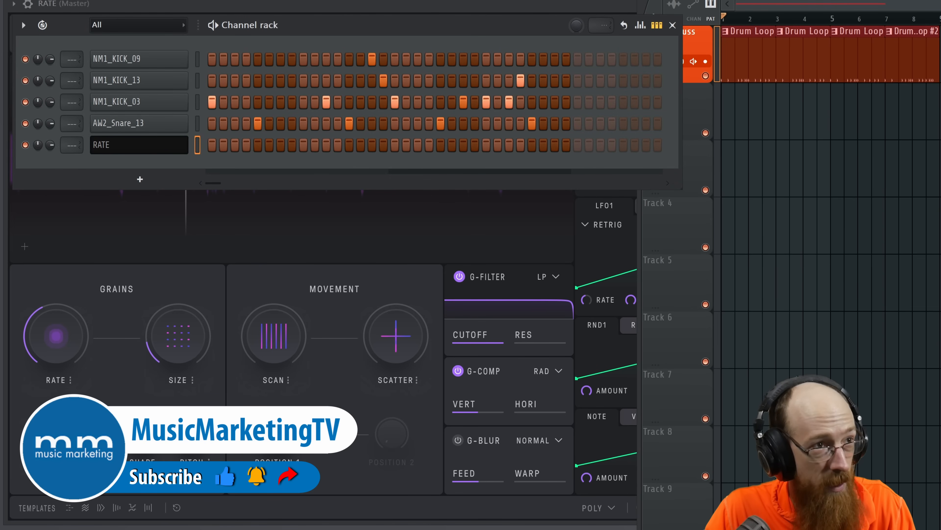
left_click(631, 6)
right_click(166, 152)
left_click(245, 153)
right_click(182, 152)
left_click(216, 142)
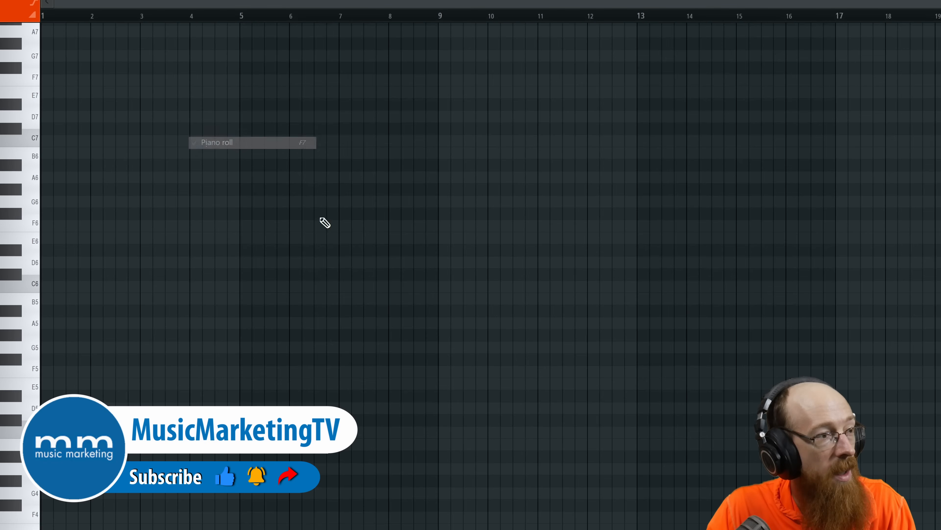
Draw a long C5 note from the start of bar 1, nearly two bars long
scroll(70, 376, "down", 3)
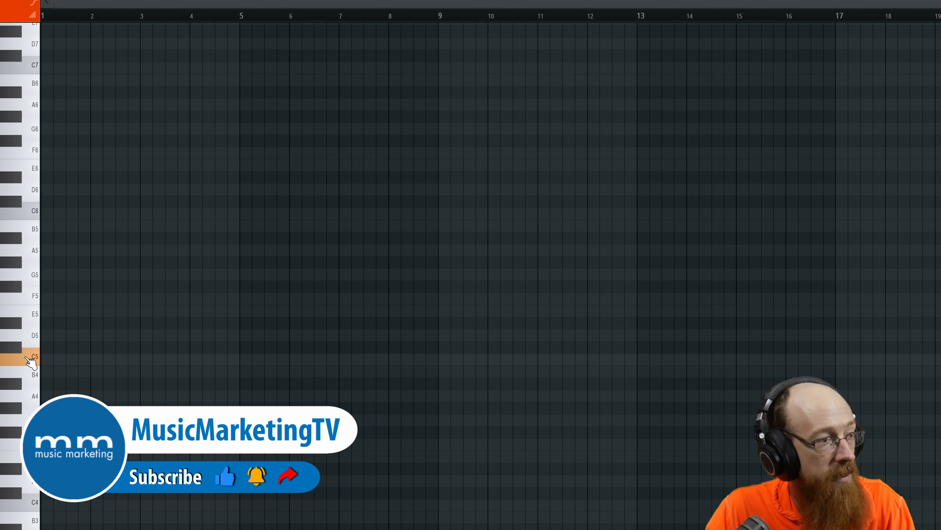
left_click(42, 360)
left_click_drag(52, 360, 133, 359)
scroll(124, 393, "up", 6)
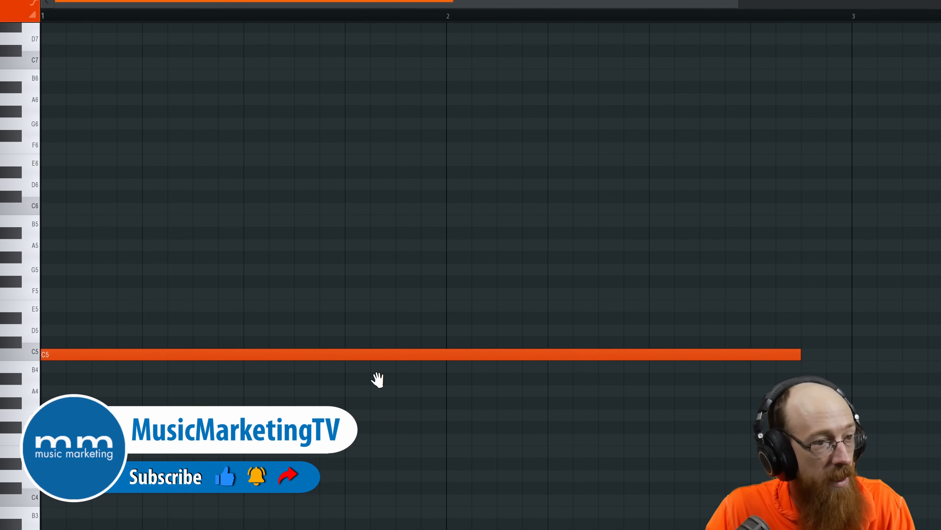
Add half-bar G4 and G#4 notes one after the other in bar 3, and play the phrase back
scroll(556, 413, "down", 2)
left_click(486, 423)
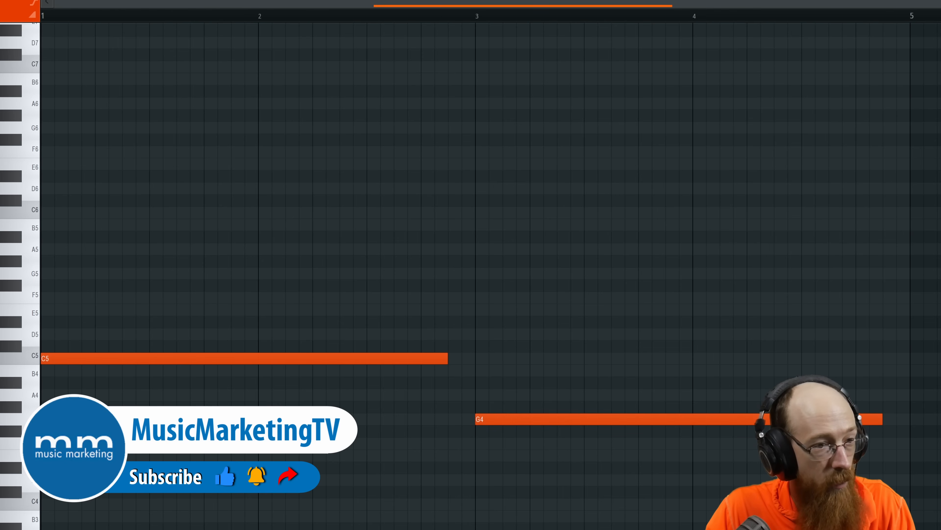
left_click_drag(879, 418, 578, 438)
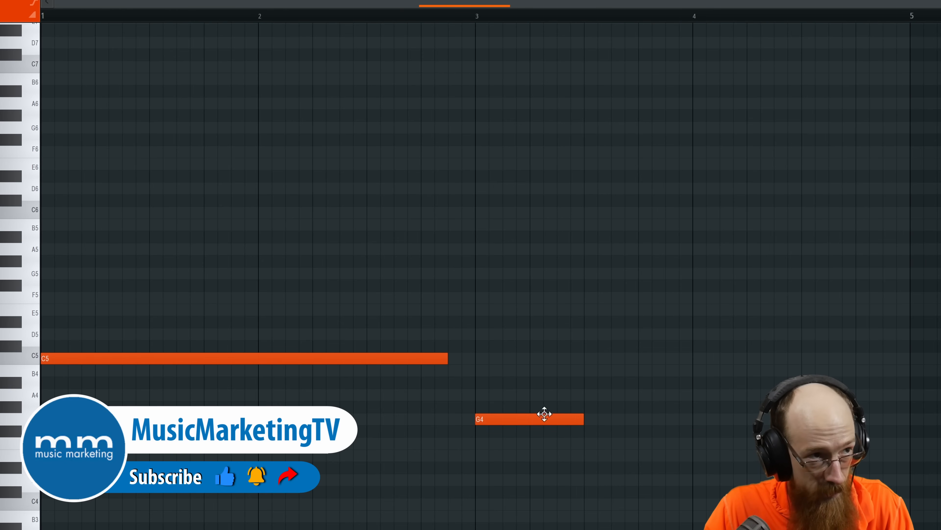
left_click(588, 406)
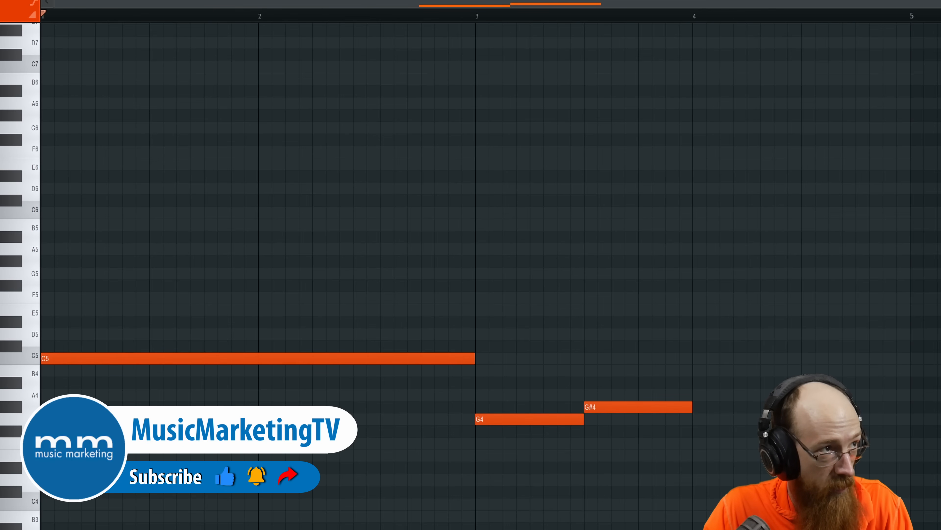
key("space")
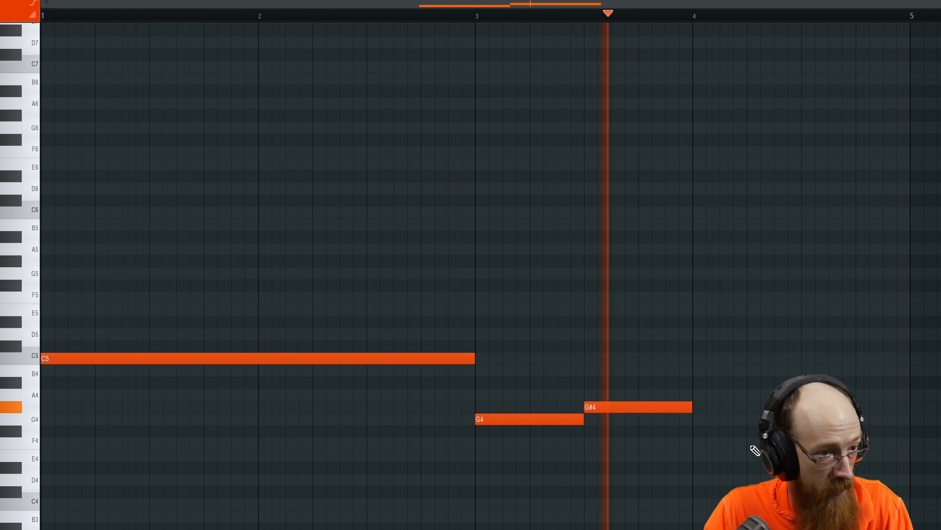
key("space")
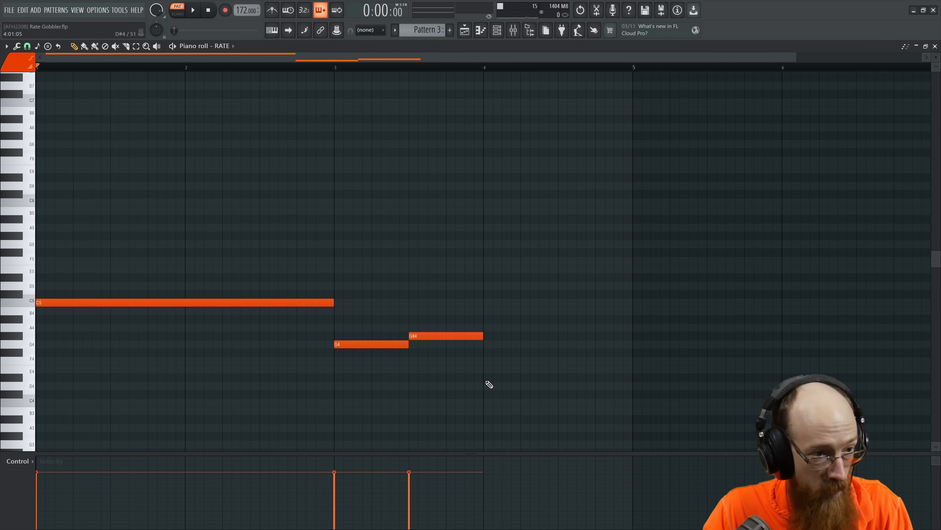
Add a D#4 note at the start of bar 4 and shorten it to one bar
left_click(488, 378)
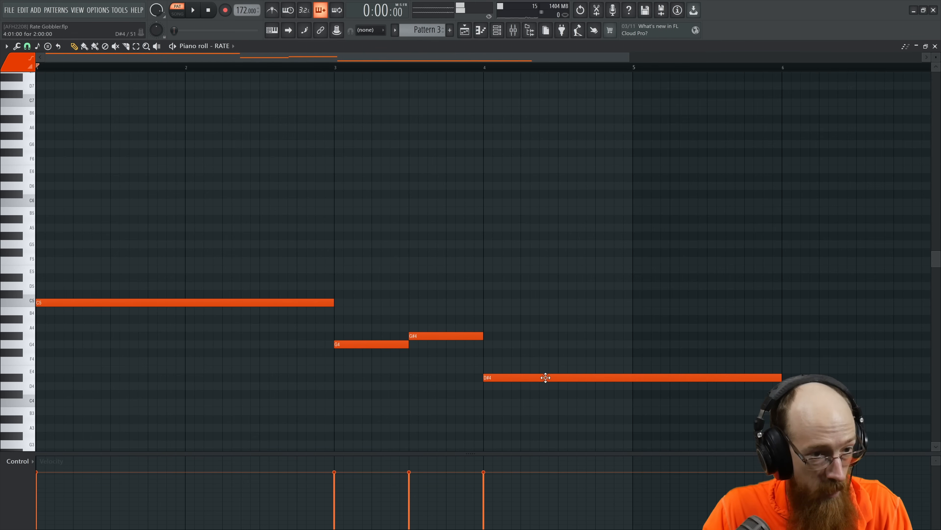
left_click_drag(779, 378, 626, 389)
left_click(621, 377)
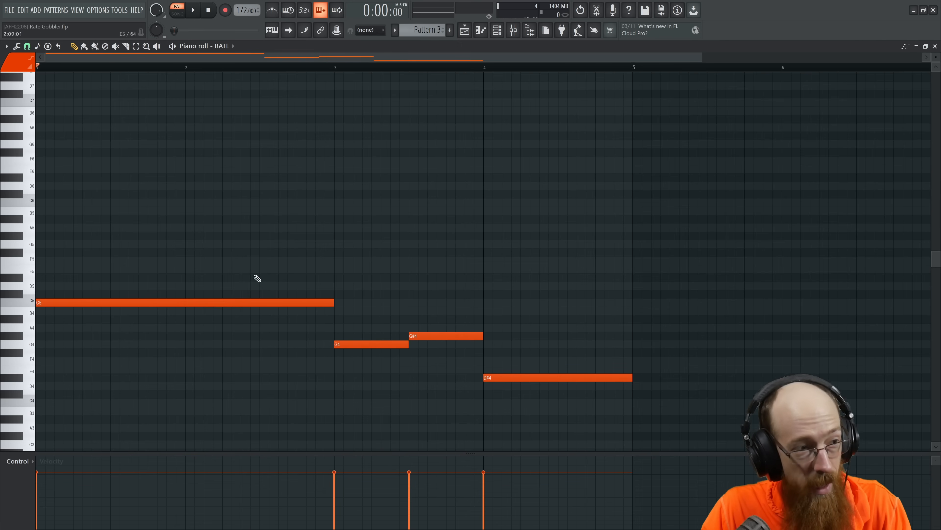
Select the C5, G4, G#4 and D#4 notes one at a time to review the phrase
left_click(184, 299)
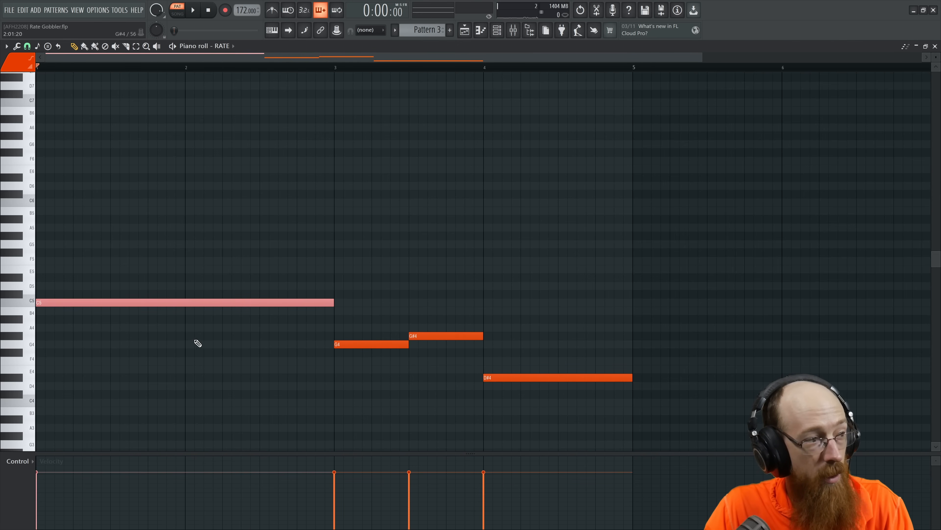
left_click_drag(328, 321, 404, 389)
left_click_drag(447, 356, 486, 321)
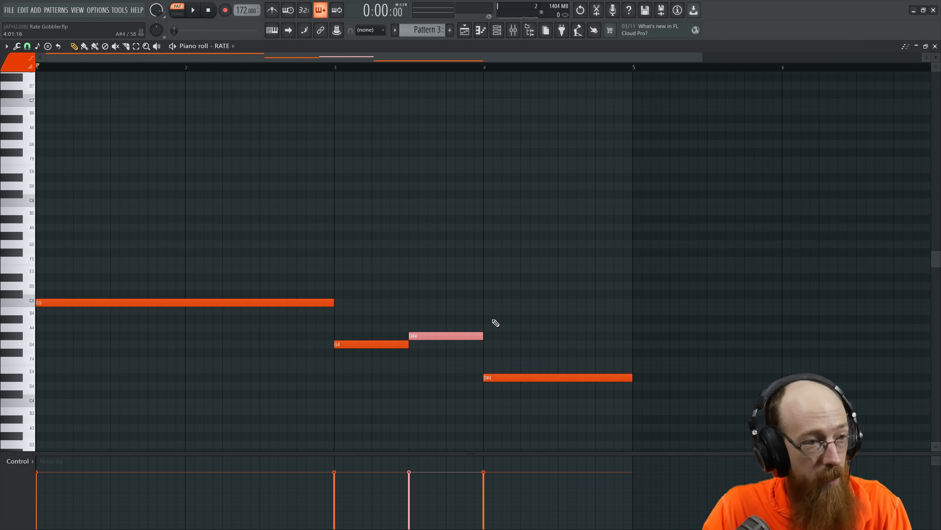
left_click_drag(549, 282, 582, 441)
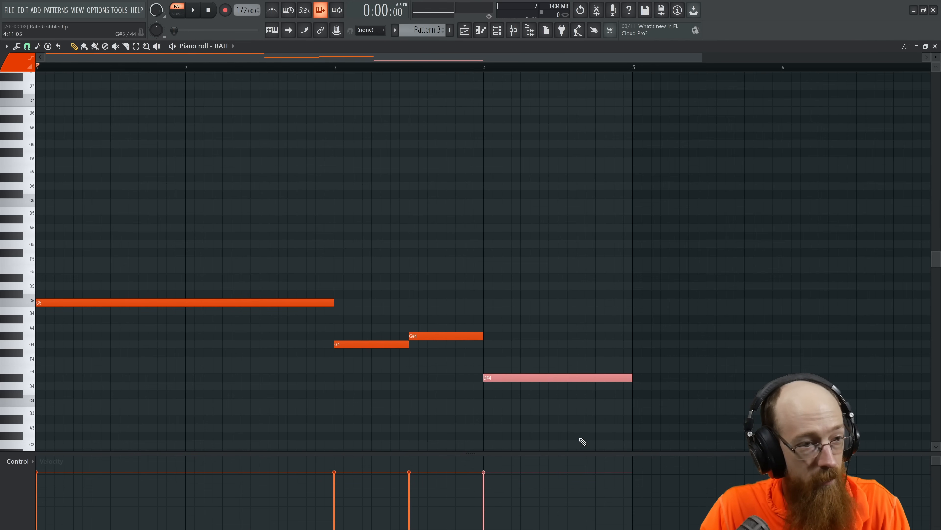
Leave the piano roll and place Pattern 3 on the second playlist track at bar 1
left_click(936, 46)
left_click_drag(556, 125, 426, 126)
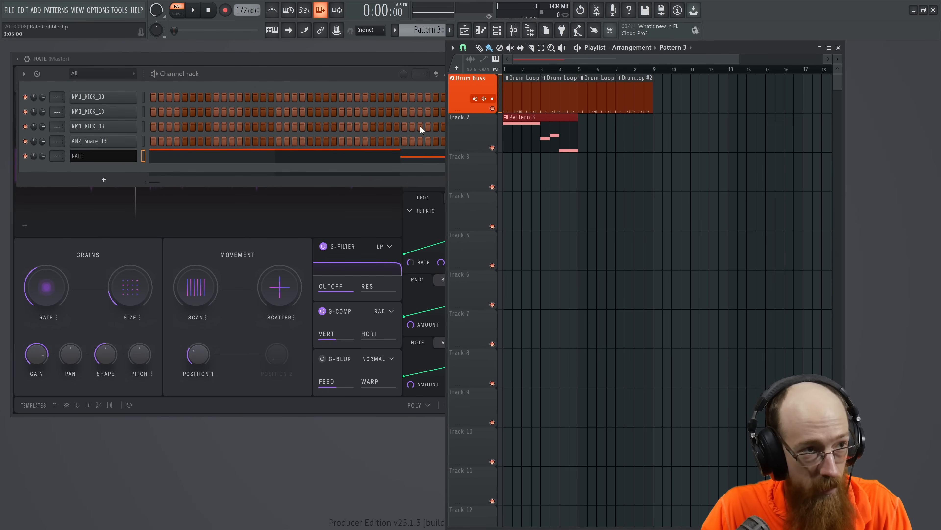
Duplicate the four-note phrase into bars 5 to 8 and raise the copy's last two notes to A#4 and B4
left_click(375, 160)
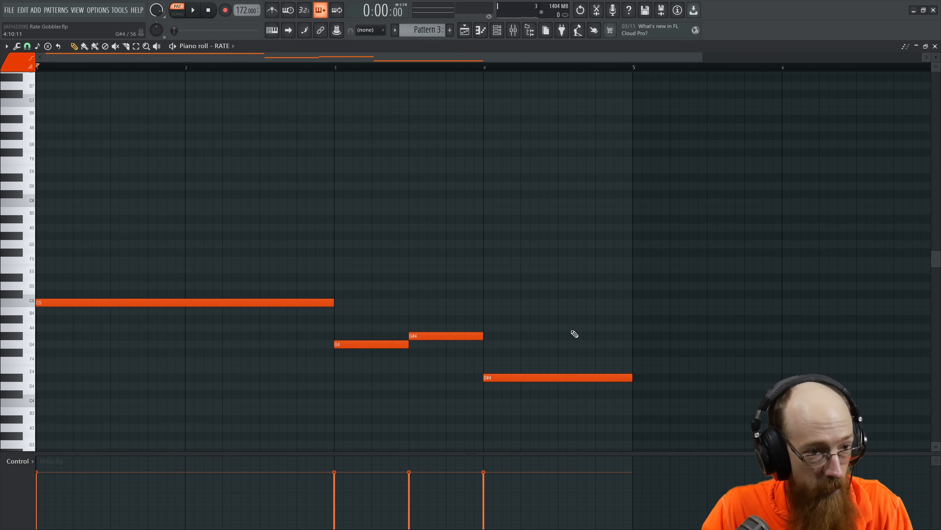
left_click_drag(206, 300, 645, 296)
key("ctrl+d")
mouse_move(853, 344)
left_mouse_down()
mouse_move(702, 326)
mouse_move(648, 290)
mouse_move(648, 299)
left_mouse_up()
left_click_drag(700, 358, 701, 290)
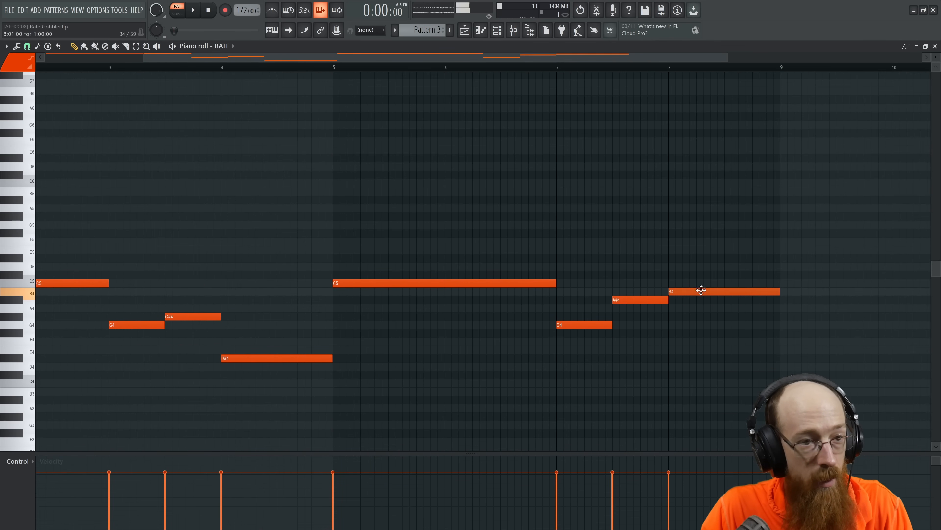
scroll(637, 313, "down", 2)
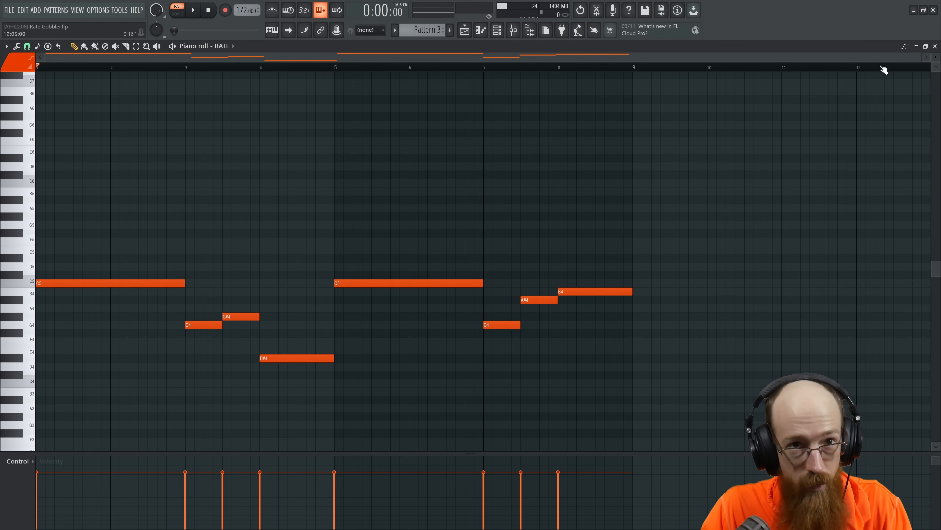
left_click(935, 46)
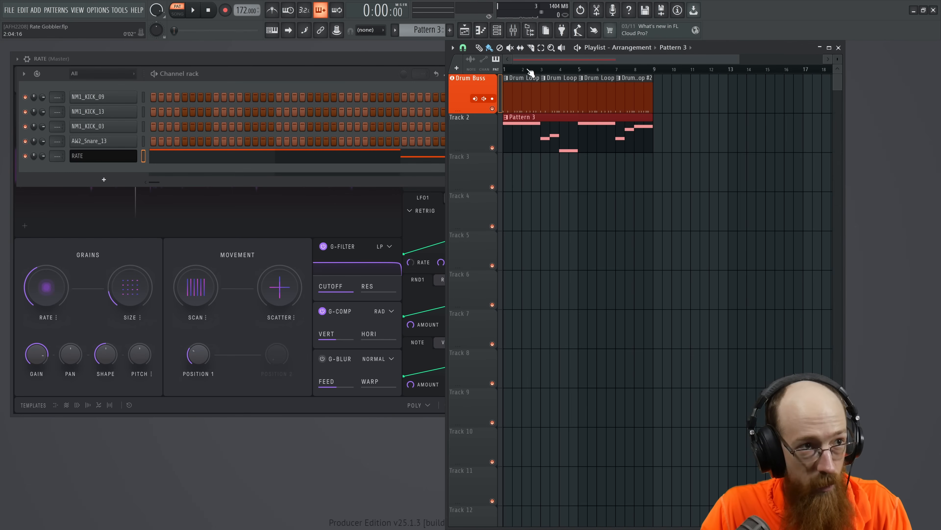
Rename the new pattern to RATE and give it a dark, near-black colour
left_click(509, 118)
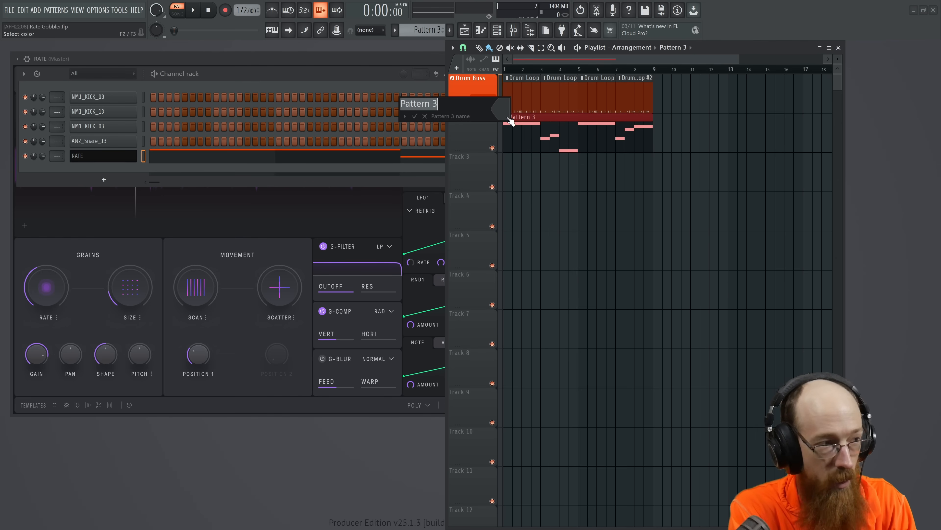
type("RATE")
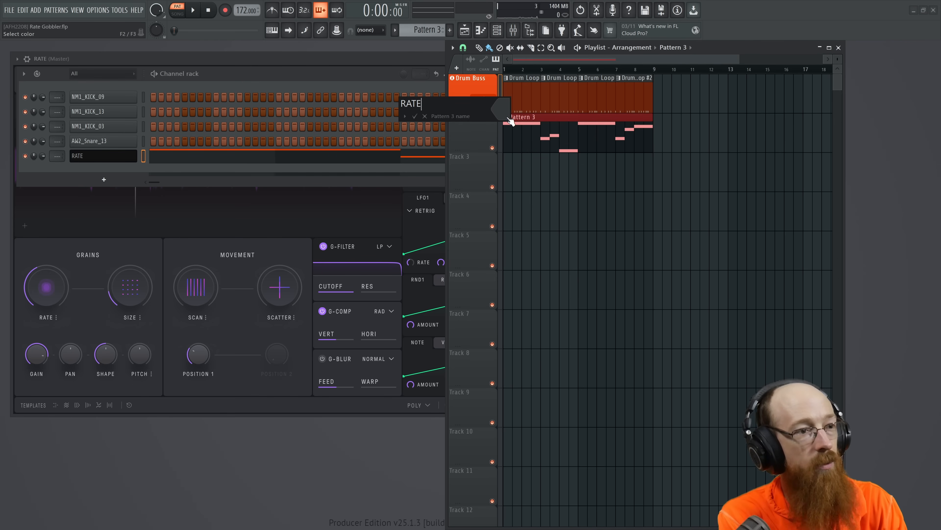
left_click(509, 120)
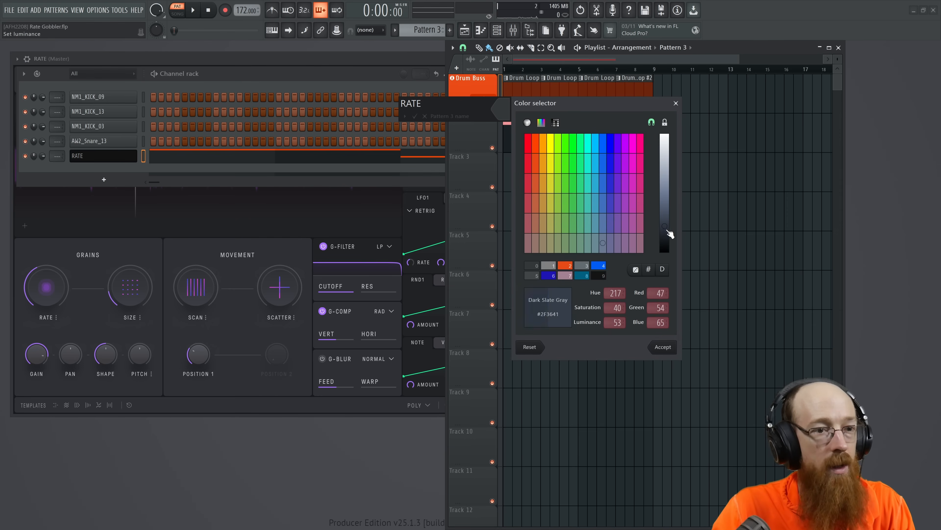
left_click(663, 347)
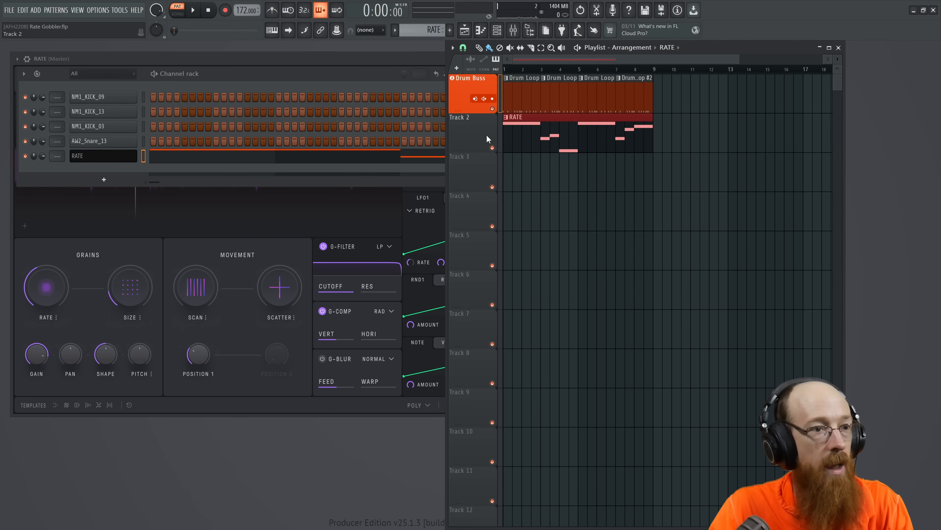
Try to rename the second playlist track to RATE
key("F2")
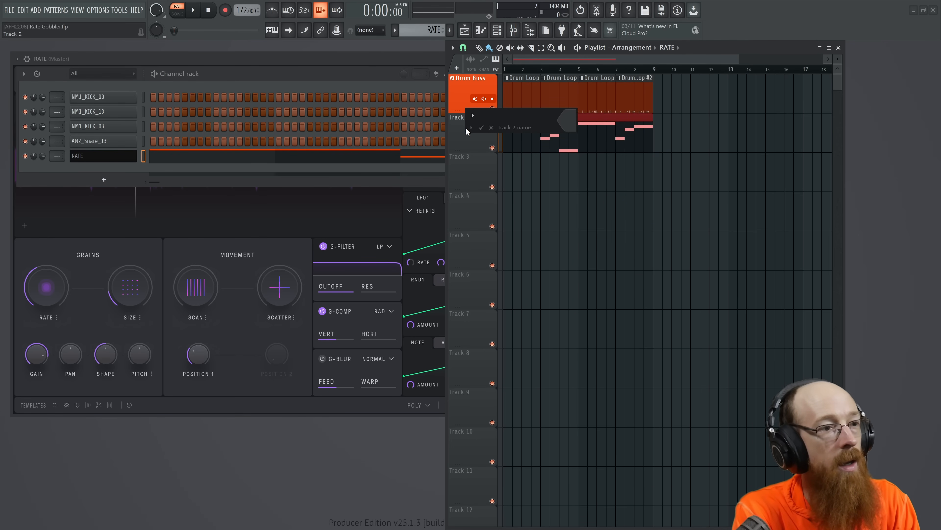
type("RATE")
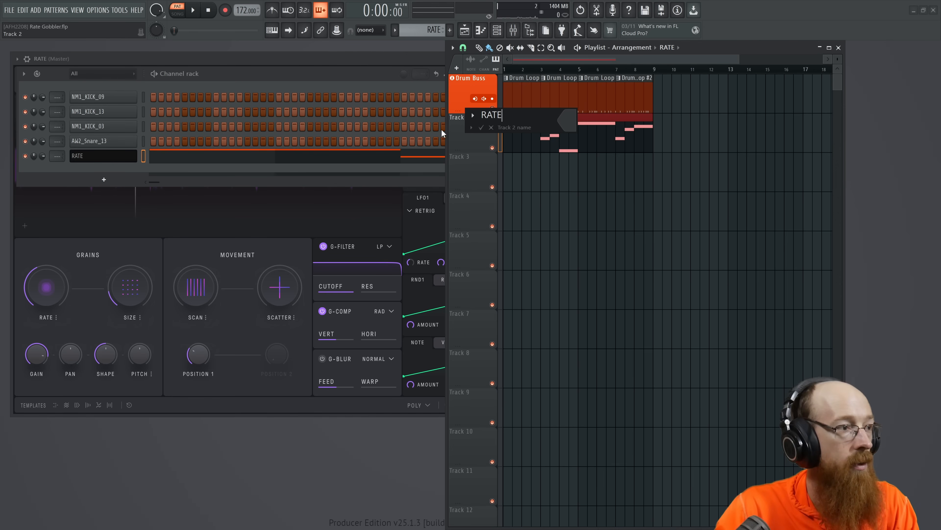
key("Return")
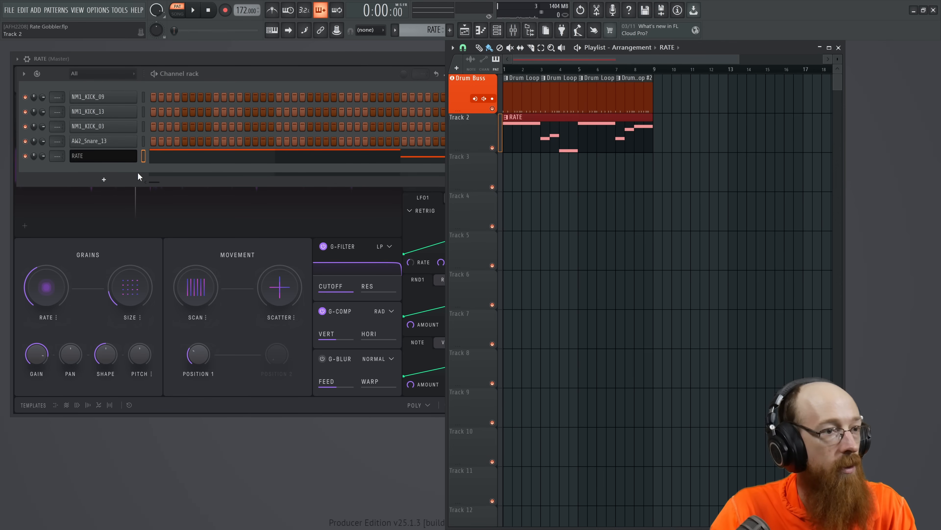
Link the RATE channel to its own mixer track and to the second playlist track
right_click(114, 157)
left_click(175, 276)
left_click_drag(537, 140, 534, 174)
scroll(480, 175, "up", 2)
scroll(476, 98, "down", 1)
left_click(562, 175, "ctrl")
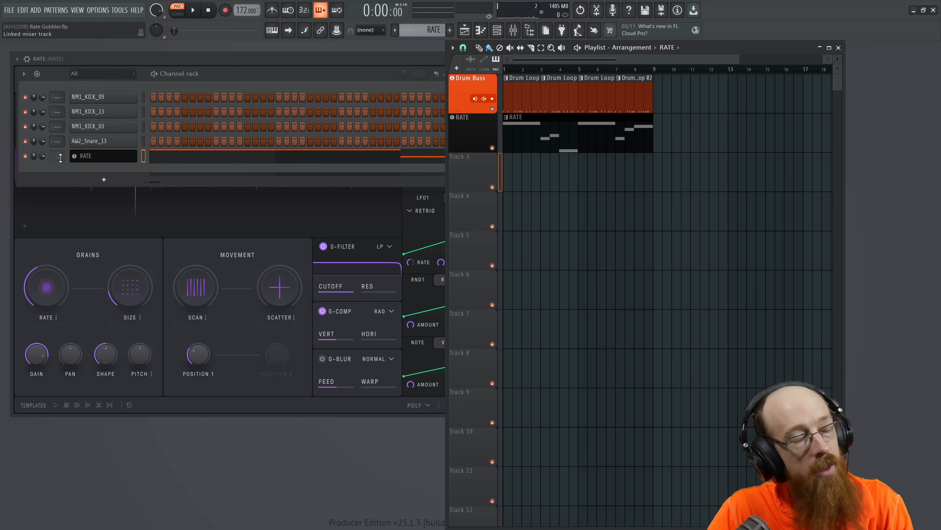
Browse the RATE synth's parameters, create an automation clip for its rate parameter, and hide the browser
left_click(212, 238)
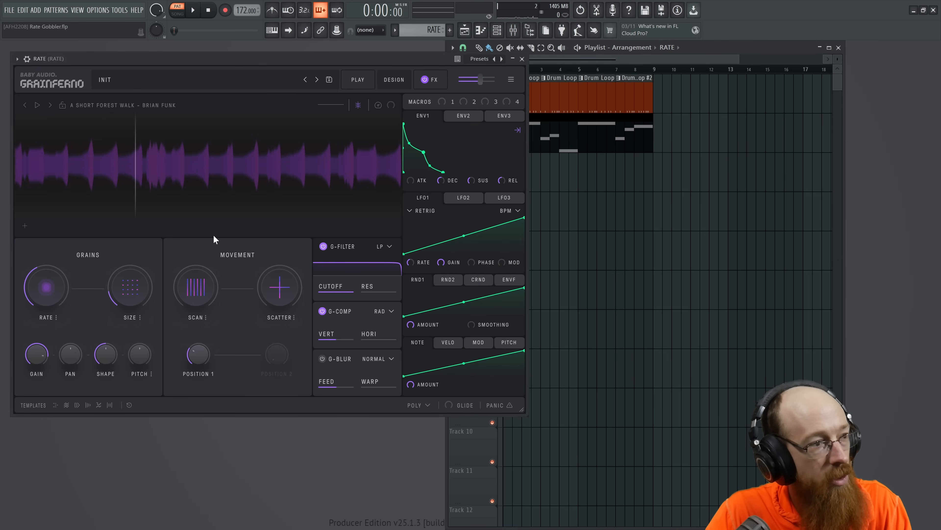
left_click(18, 59)
left_click(25, 59)
left_click(19, 60)
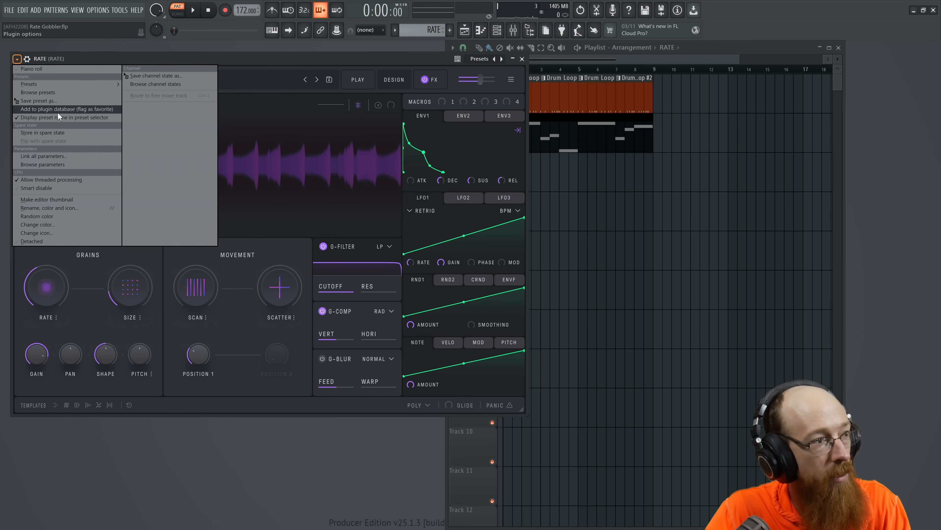
left_click(66, 167)
right_click(55, 404)
left_click(89, 448)
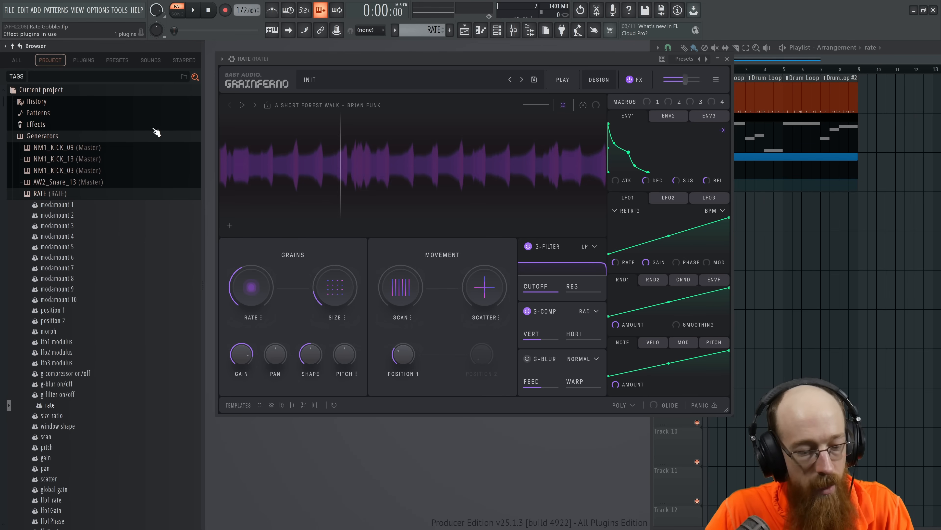
key("alt+F8")
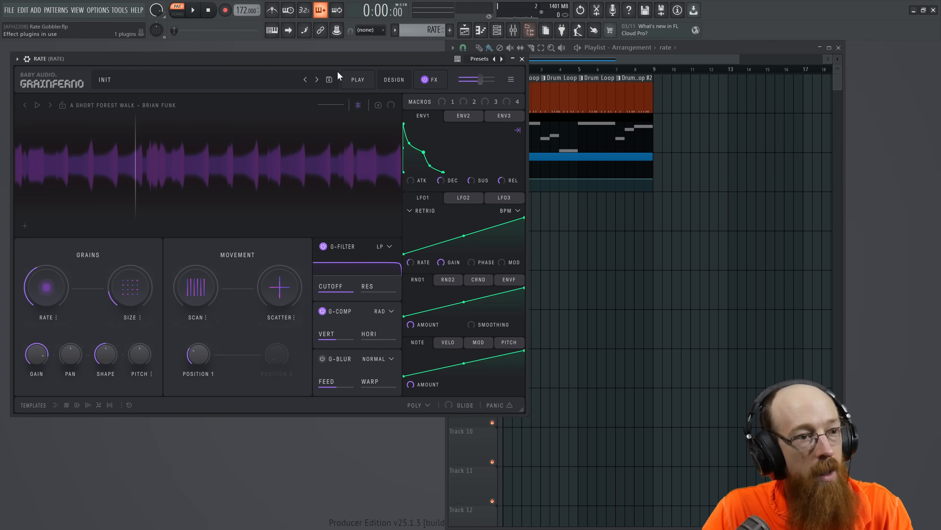
Bring the playlist to the front, make the rate automation track taller, and play the arrangement
left_click(623, 61)
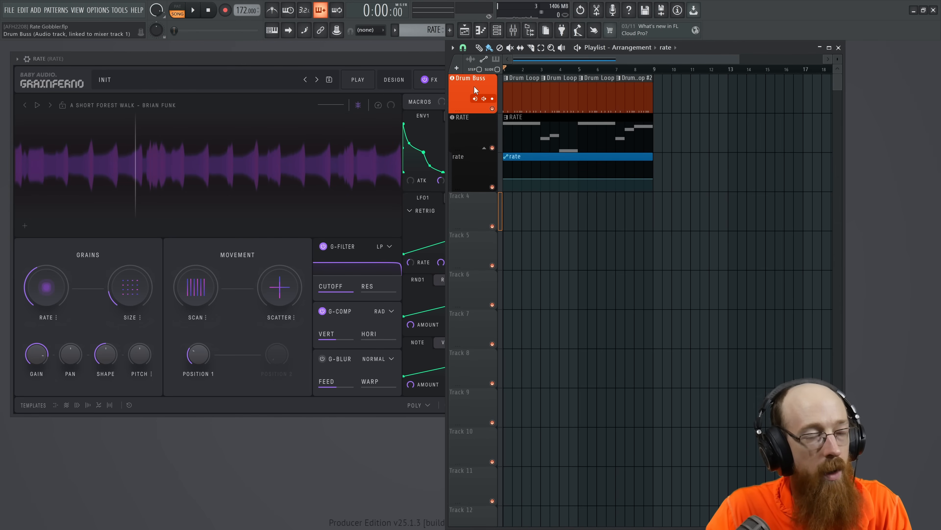
left_click_drag(484, 192, 481, 257)
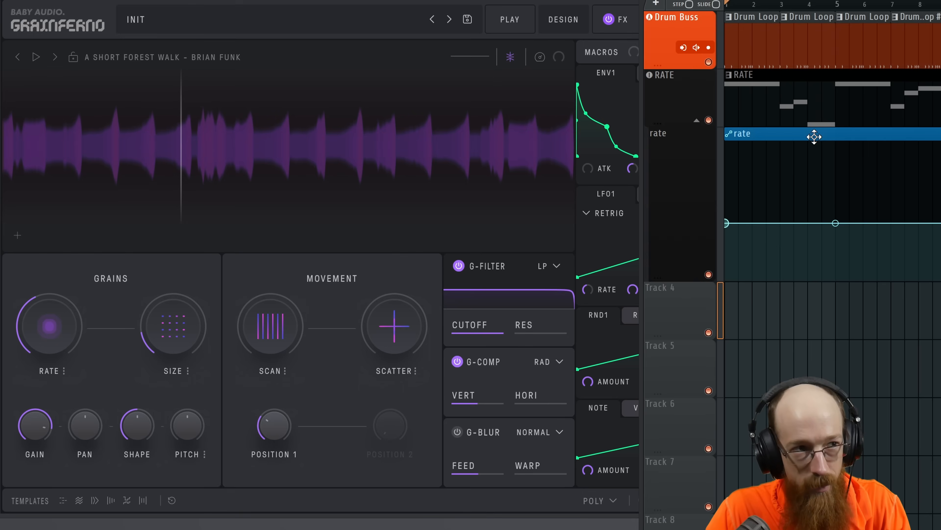
key("space")
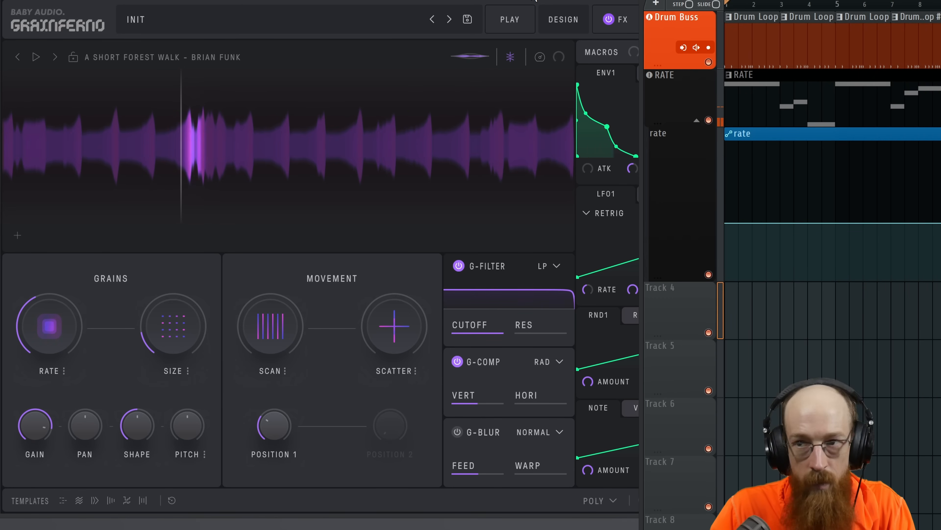
Enable the synth's compressor effect in OTT mode, raise its high and mid bands, lower the low band, and set the mix to maximum
left_click(520, 16)
left_click(623, 20)
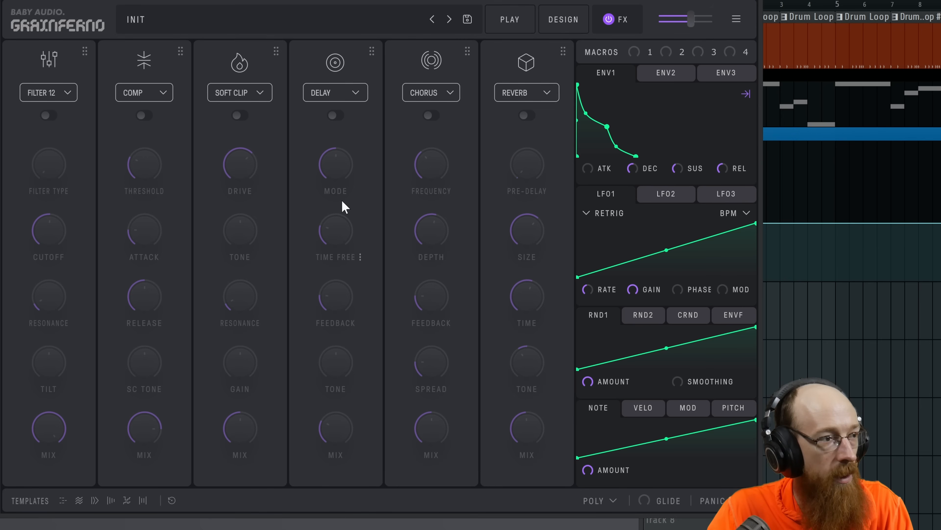
left_click(144, 116)
left_click(157, 97)
left_click(155, 135)
left_click_drag(152, 142, 153, 124)
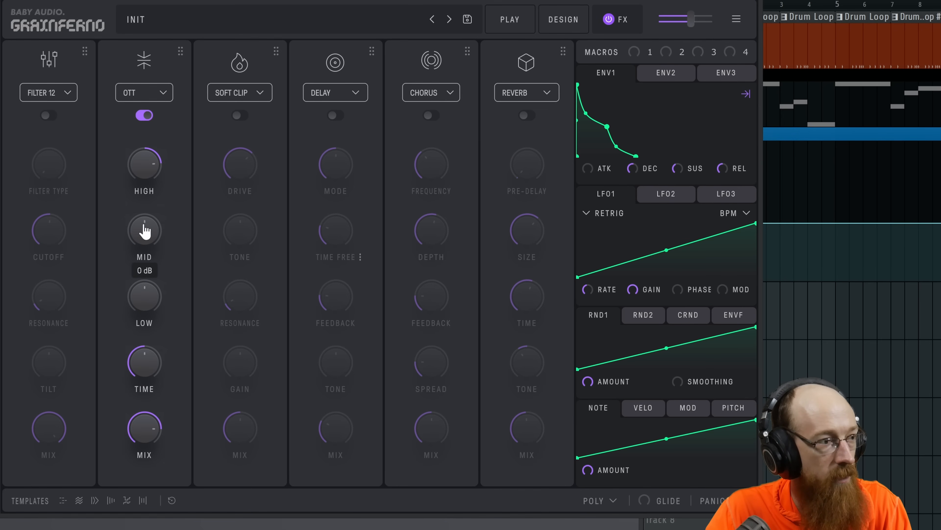
left_click_drag(145, 296, 150, 320)
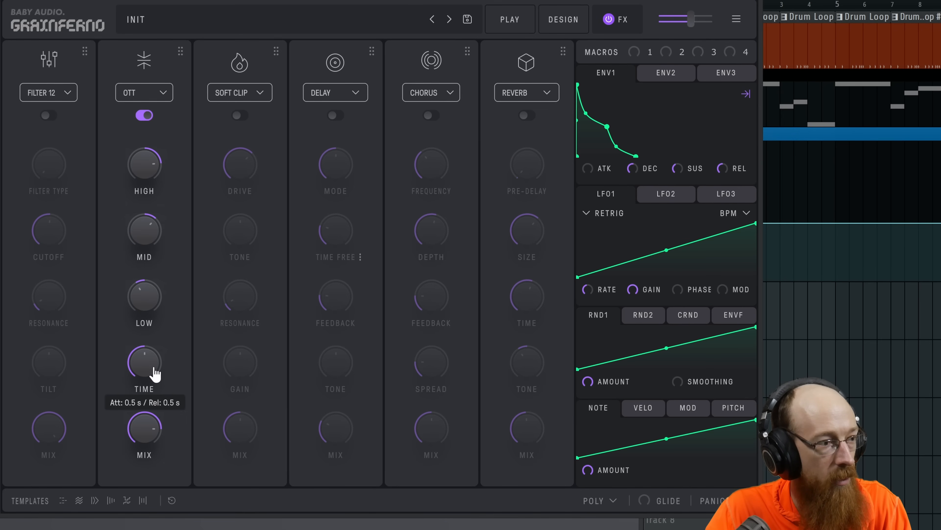
mouse_move(151, 438)
left_click_drag(151, 438, 128, 349)
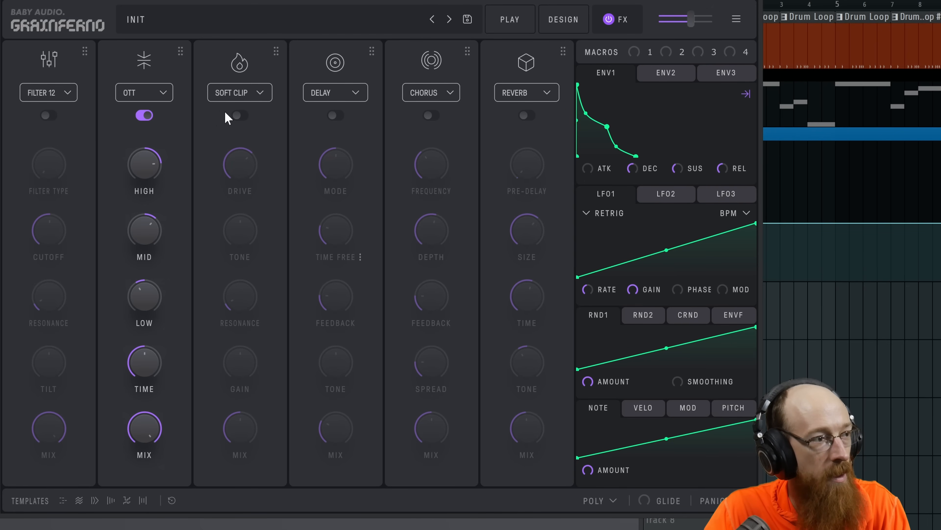
Enable the synth's reverb with a short time, a reduced mix, and a slight pre-delay
left_click(530, 121)
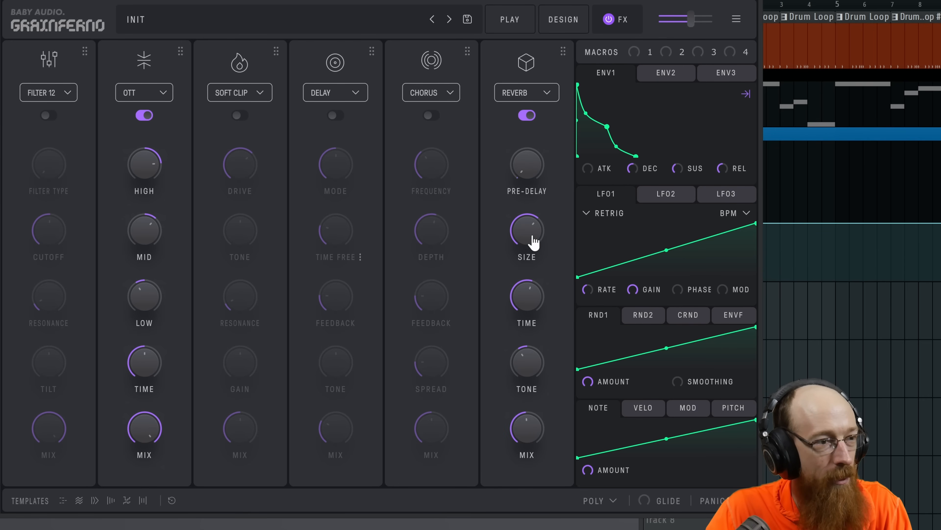
left_click_drag(528, 332, 530, 390)
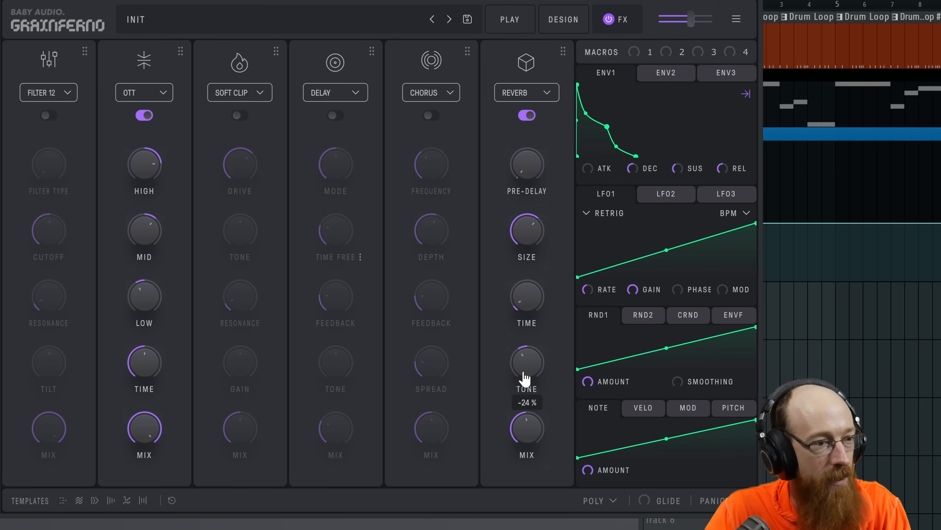
left_click_drag(525, 434, 527, 501)
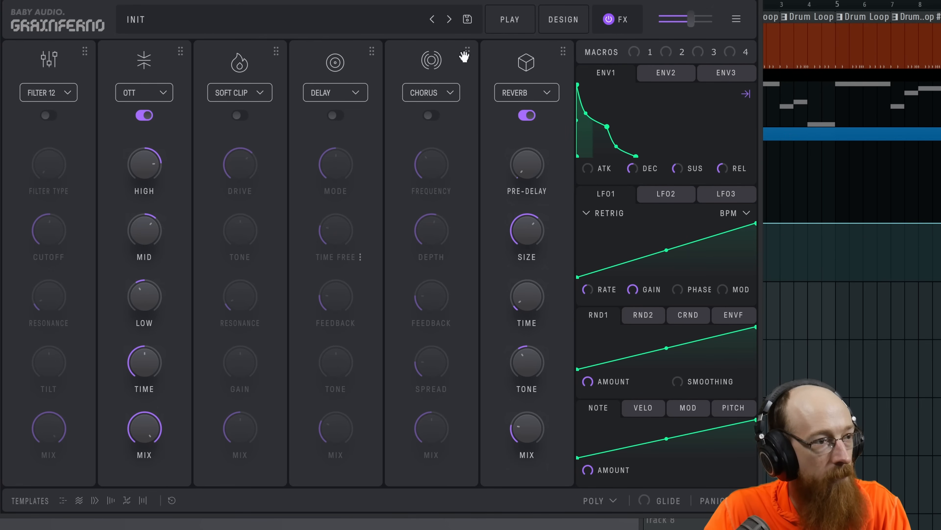
left_click_drag(524, 170, 531, 183)
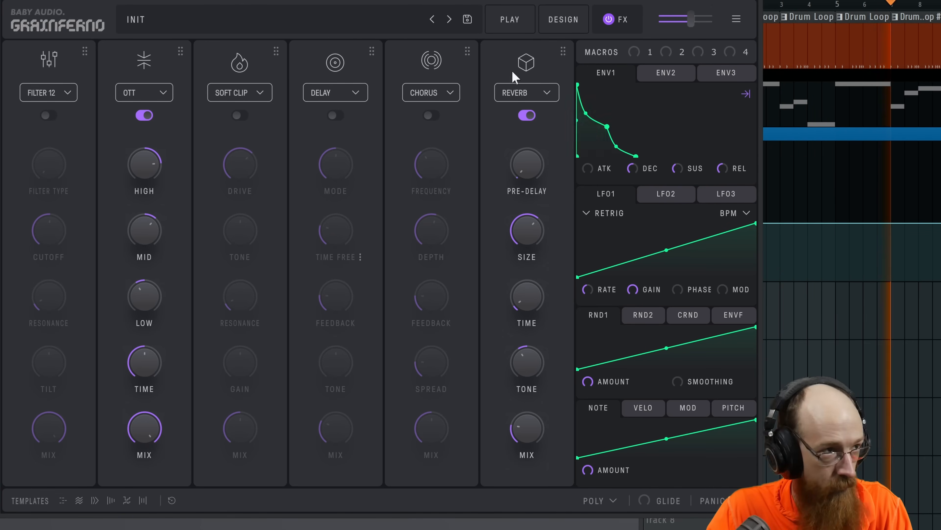
Return to the synth's Design page and try grain rates between about -9.20 and -4.04 octaves
left_click(785, 109)
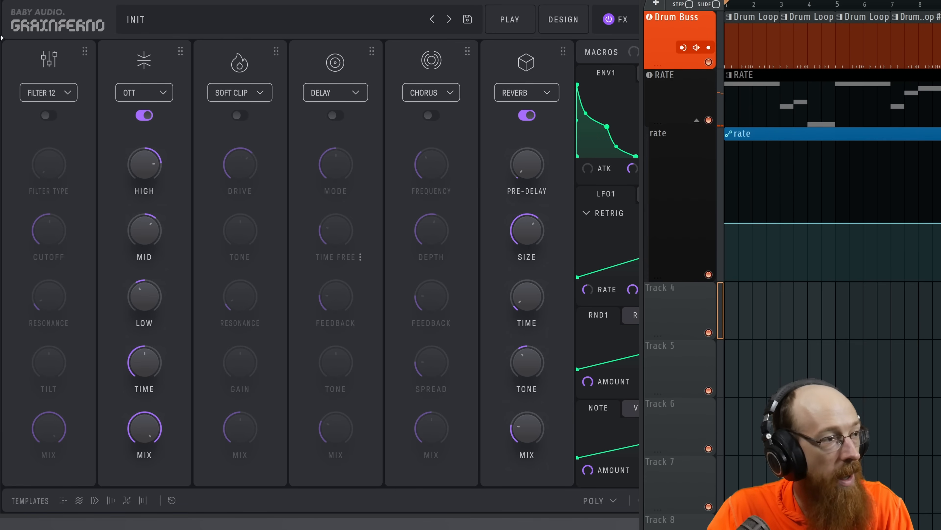
left_click(517, 23)
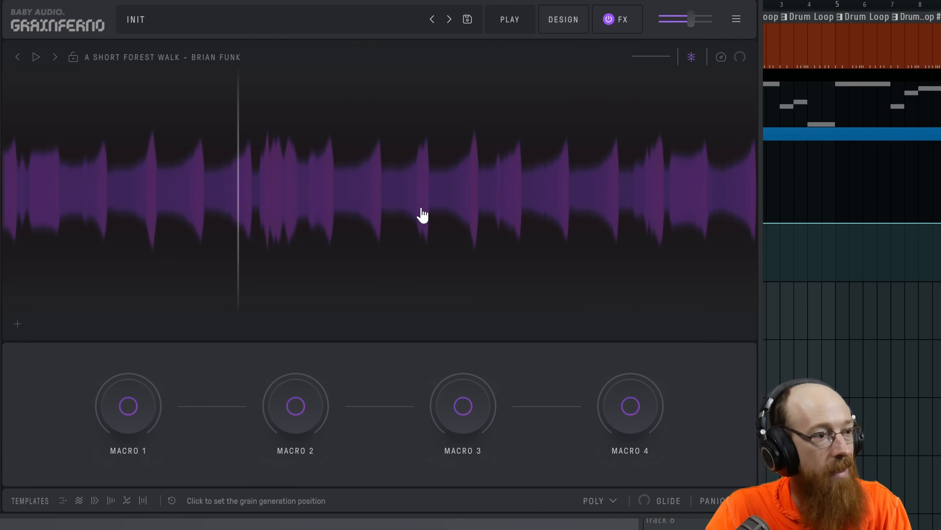
left_click(563, 19)
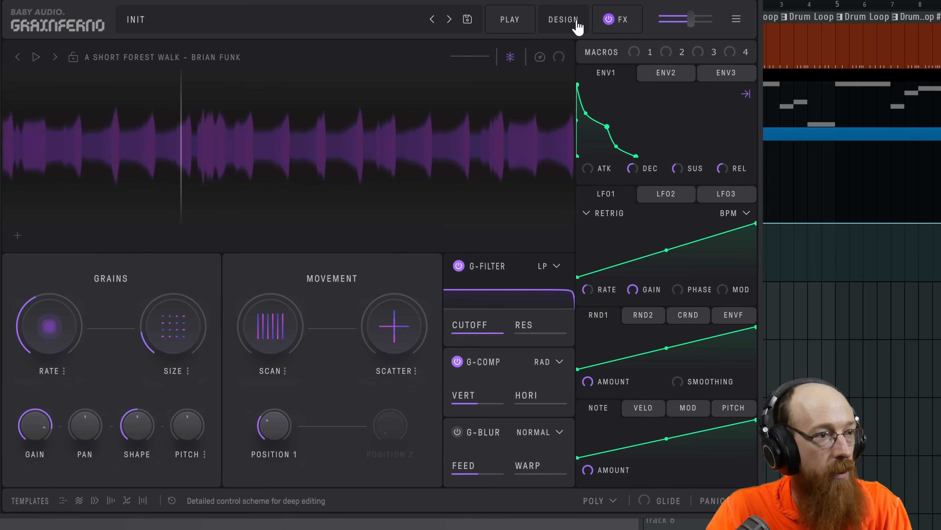
mouse_move(59, 347)
mouse_move(152, 339)
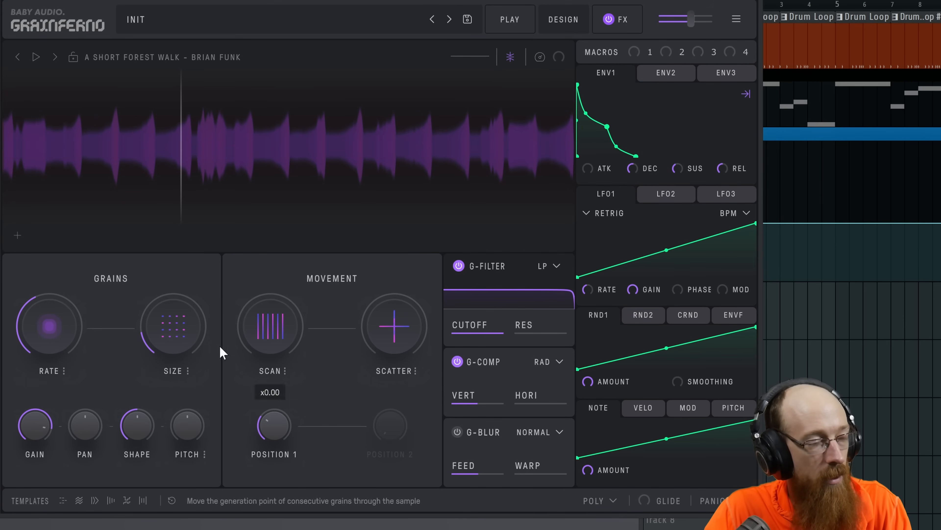
left_click_drag(48, 322, 58, 397)
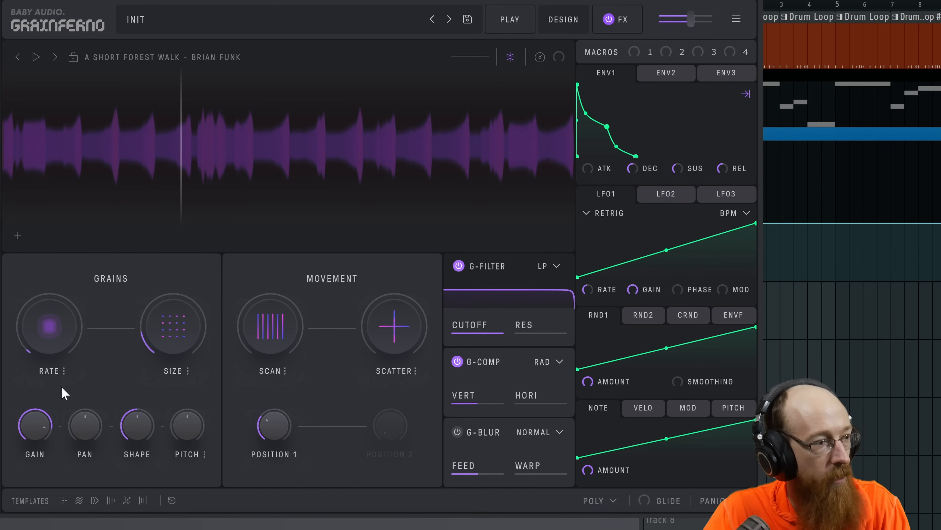
double_click(48, 331)
left_click_drag(48, 331, 45, 401)
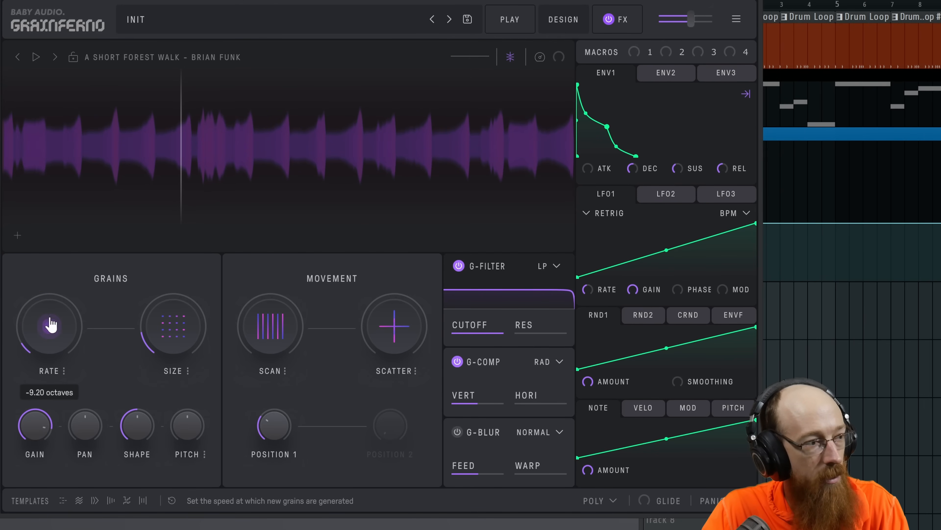
left_click_drag(39, 339, 64, 251)
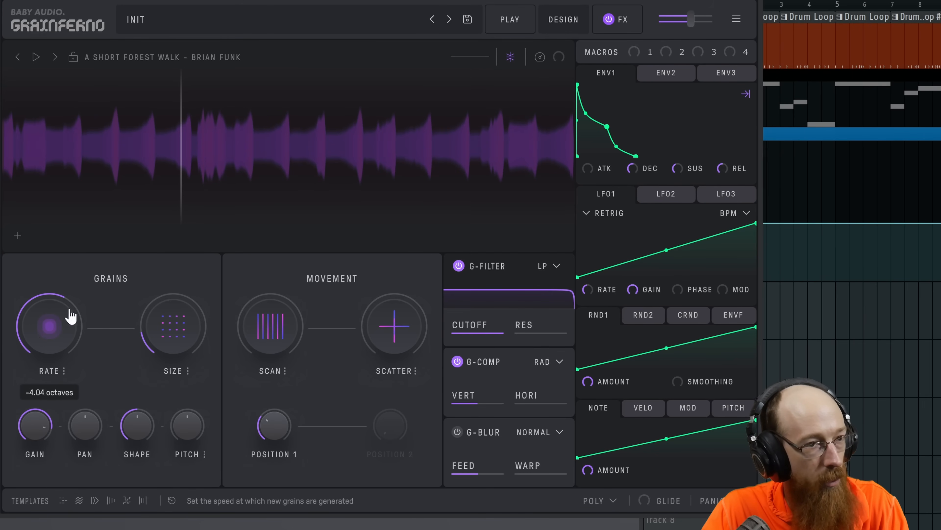
Lower the start of the rate automation, add a matching low point midway through bar 2, and play it
left_click(789, 248)
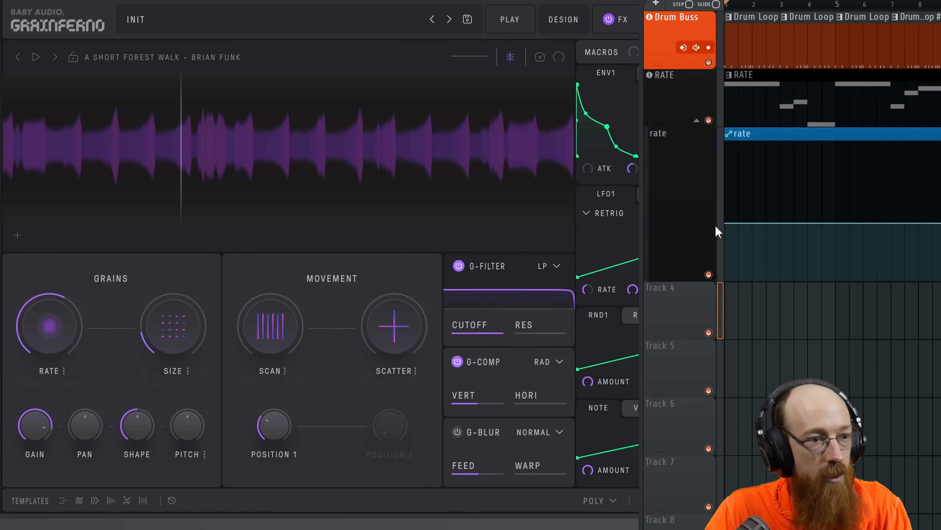
left_click_drag(729, 223, 772, 259)
right_click(772, 262)
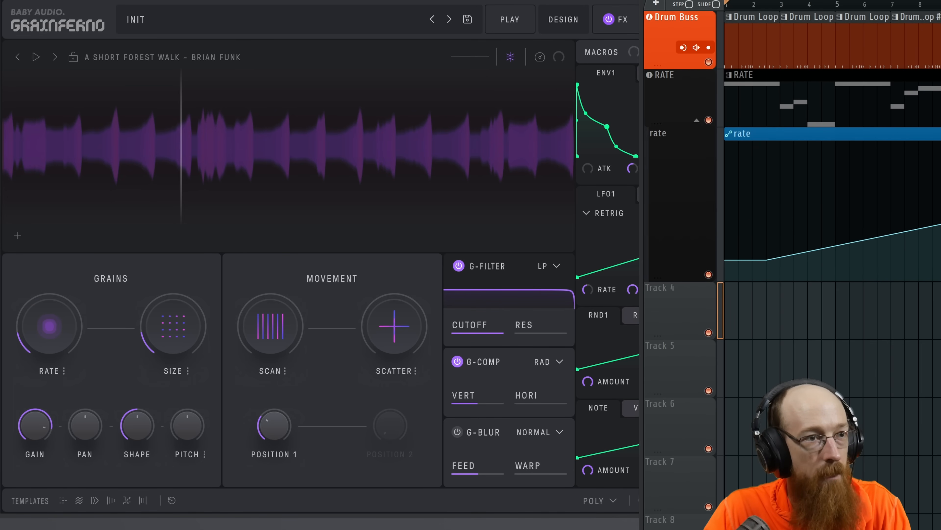
key("space")
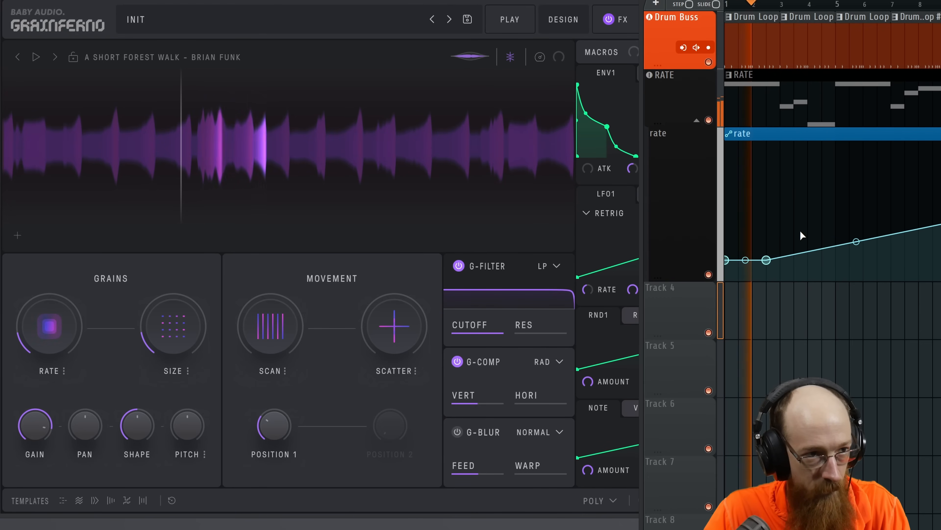
Add curved rises in the rate automation to mid level at bar 3 and near maximum at bar 4, and play it
key("space")
scroll(783, 236, "up", 3)
right_click(785, 229)
left_click_drag(785, 229, 778, 211)
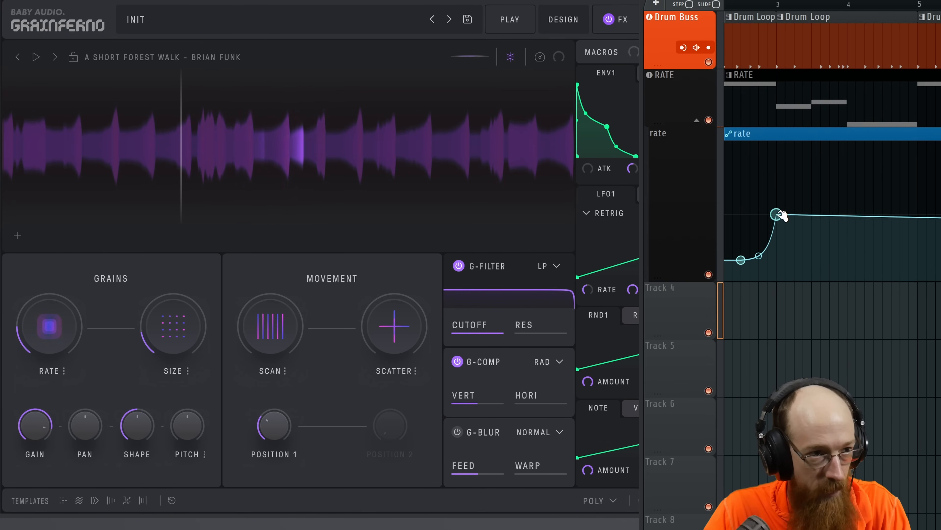
right_click(838, 176)
left_click_drag(849, 176, 857, 152)
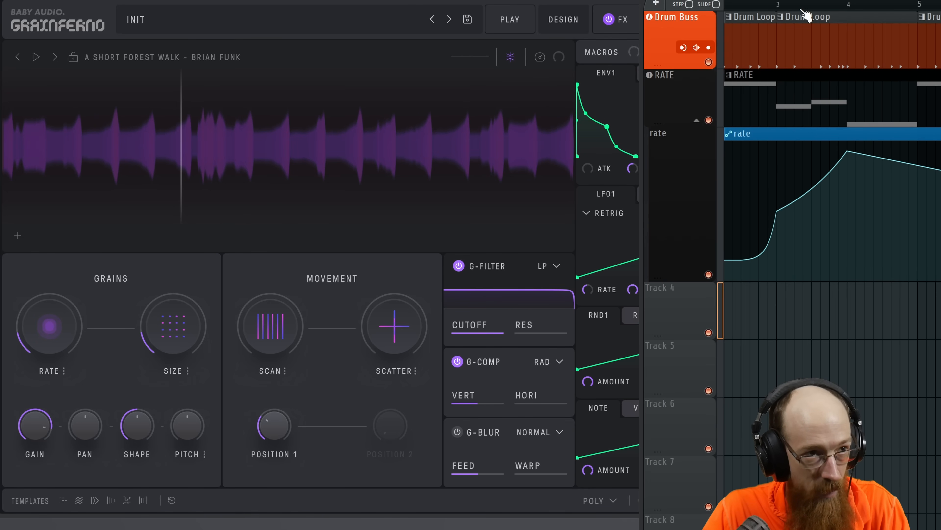
key("space")
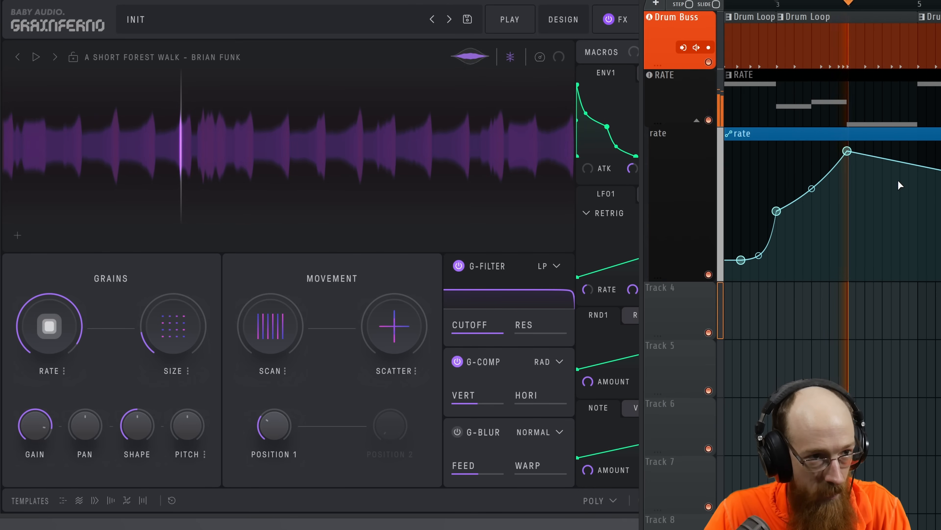
Add a slight fall and sharp drop at bar 5, a step up at bar 6, and a curved rise from bar 7 to bar 8
right_click(918, 174)
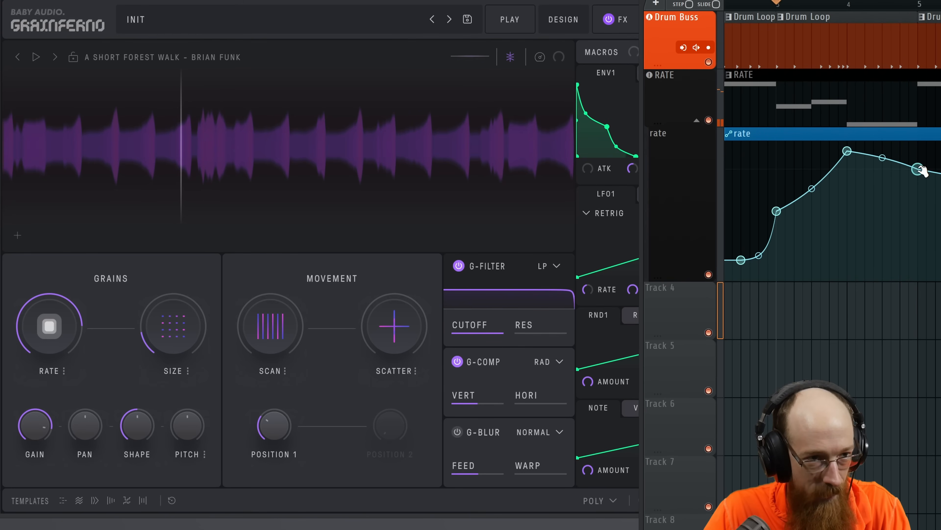
left_click_drag(934, 253, 919, 266)
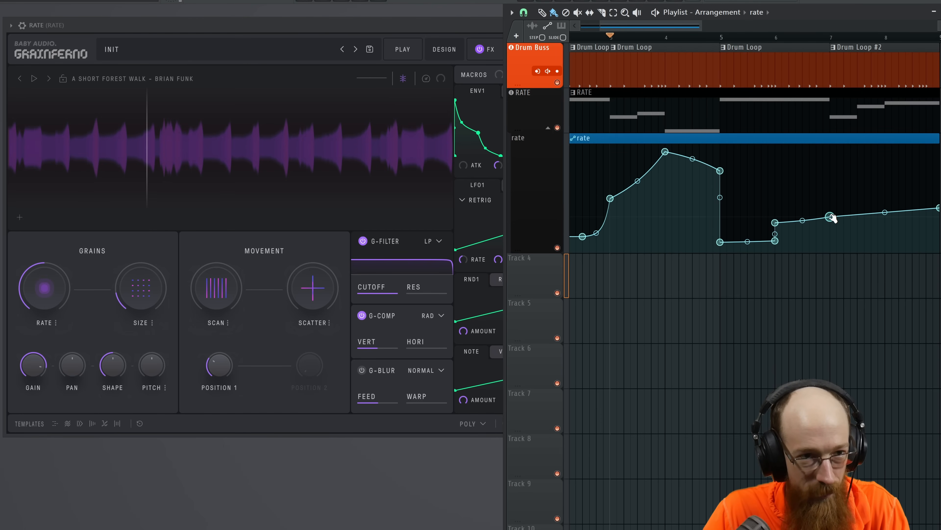
left_click(872, 172)
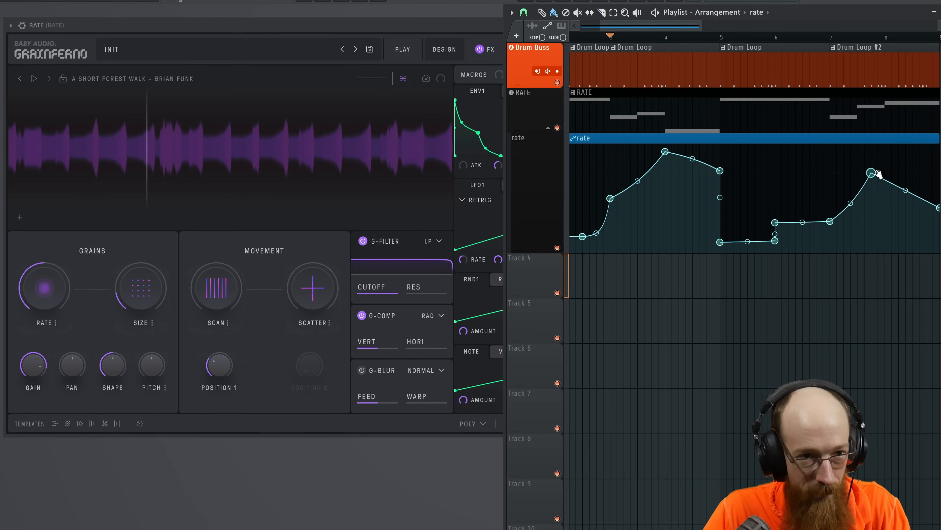
scroll(825, 164, "right", 2)
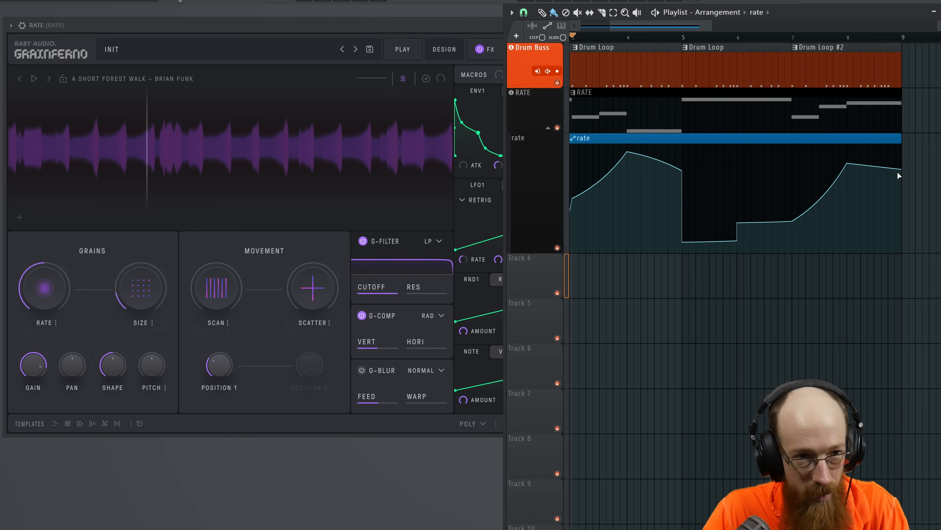
scroll(725, 132, "down", 3)
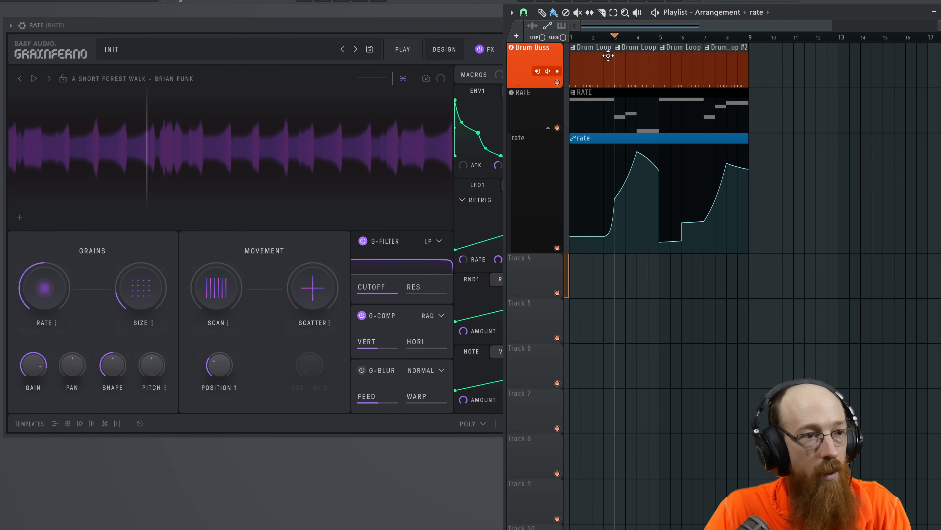
Play the rate automation, raise its low section between bars 5 and 6, and replay from shortly before bar 5
key("space")
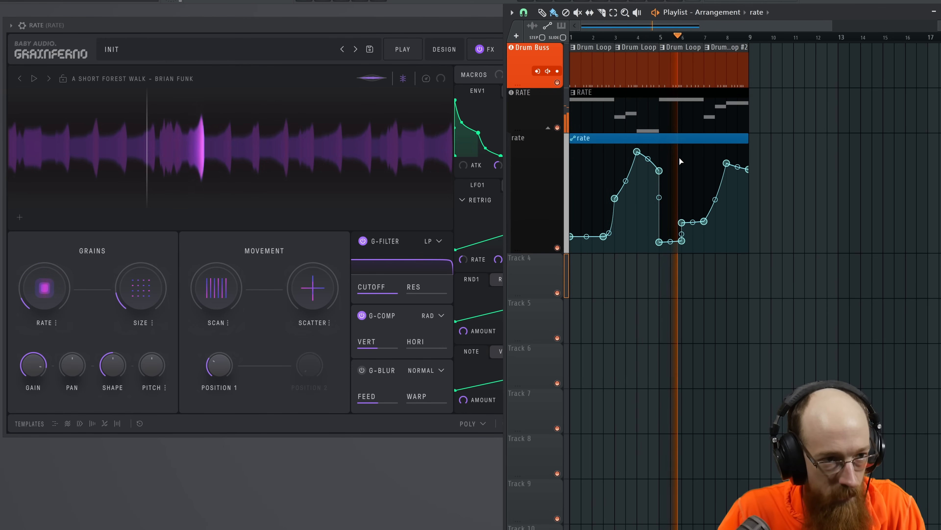
key("space")
left_click_drag(659, 241, 684, 232)
left_click(651, 37)
key("space")
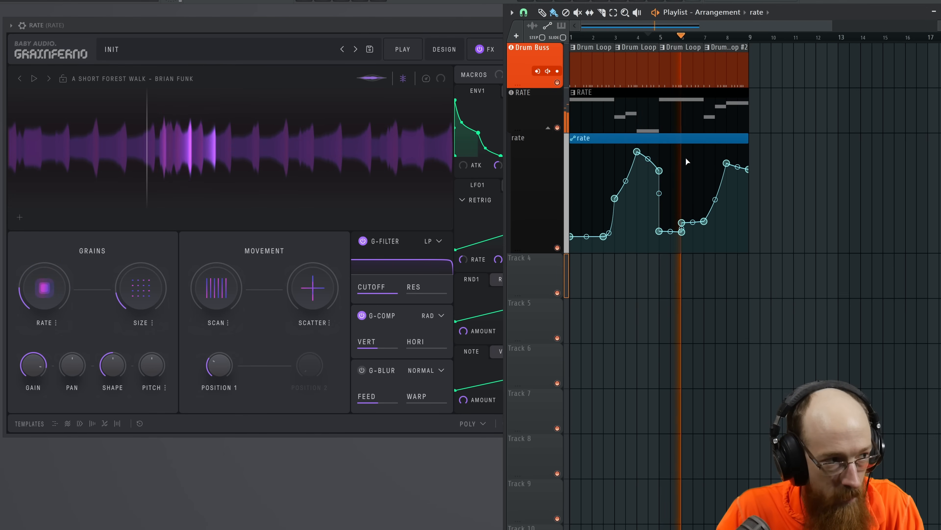
Stop playback and remove the automation points at bar 6 to leave one gradual rise from bar 5 to bar 7
key("space")
right_click(682, 223)
left_click(682, 237)
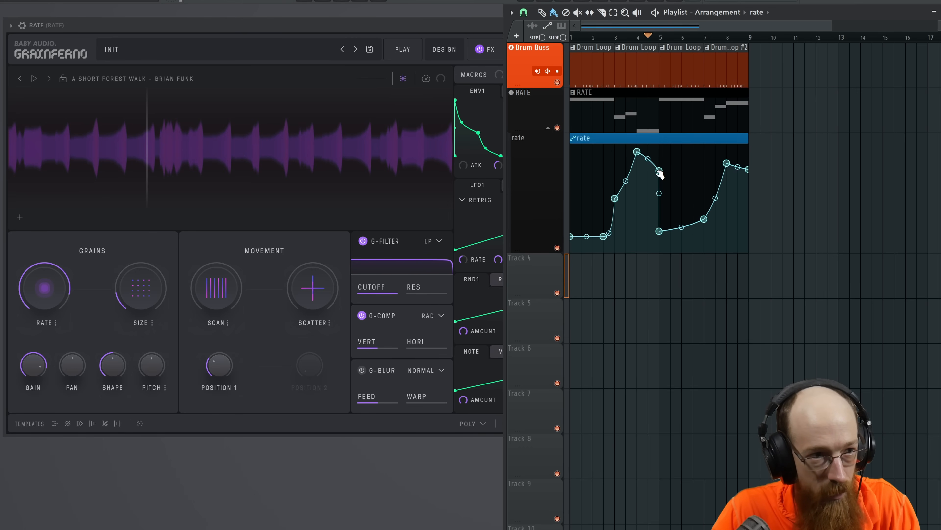
Move the upper point at bar 5 slightly earlier to slope the automation's drop, and play that section
scroll(654, 187, "up", 5)
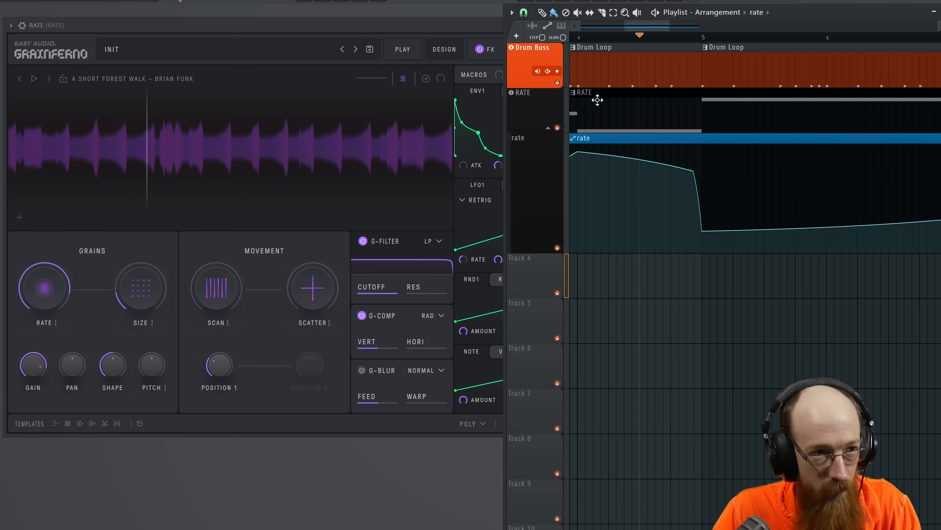
scroll(711, 131, "down", 2)
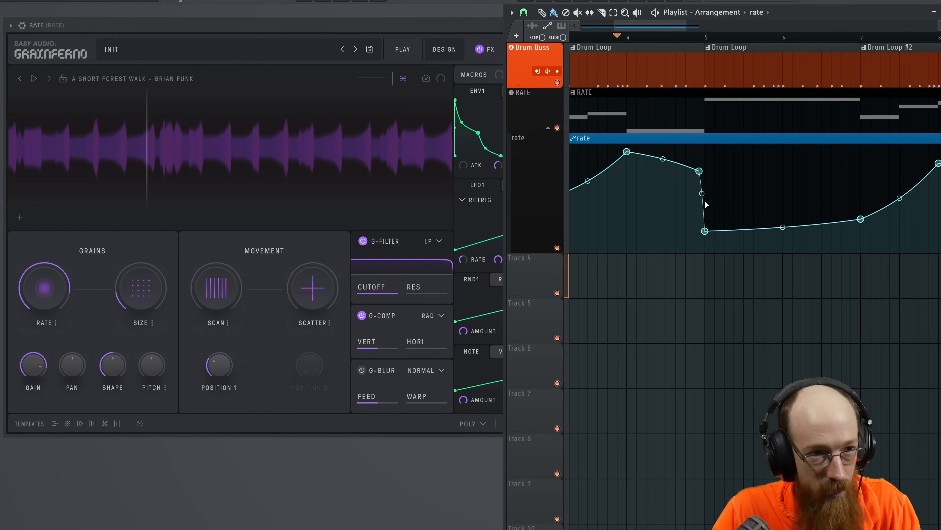
key("space")
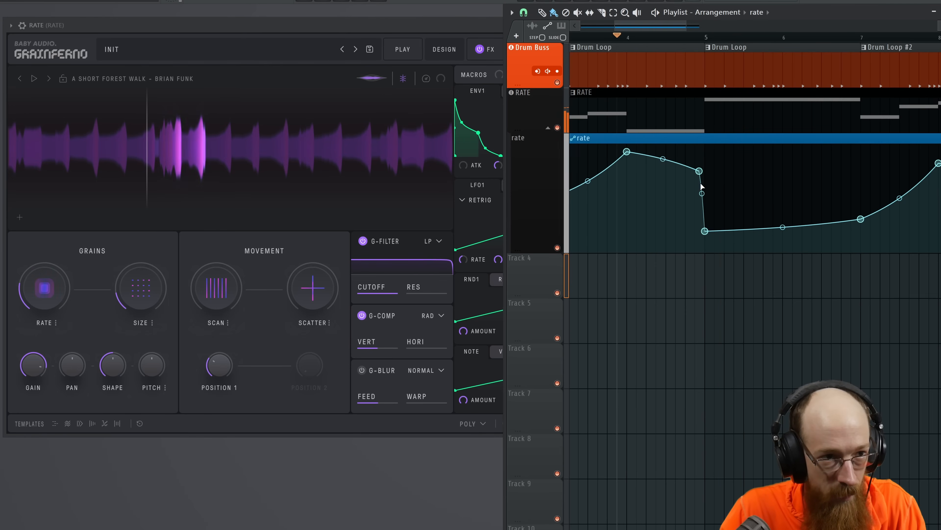
Soften the rate drop before bar 5, raise the bar 5 point, lower the bar 7 point, and bow the fall between them downward
left_click_drag(699, 171, 696, 172)
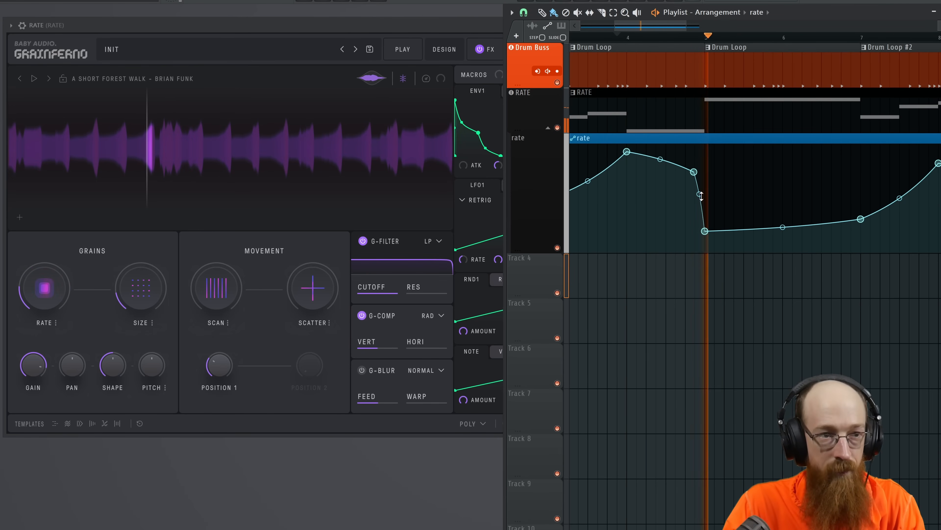
left_click_drag(705, 231, 708, 216)
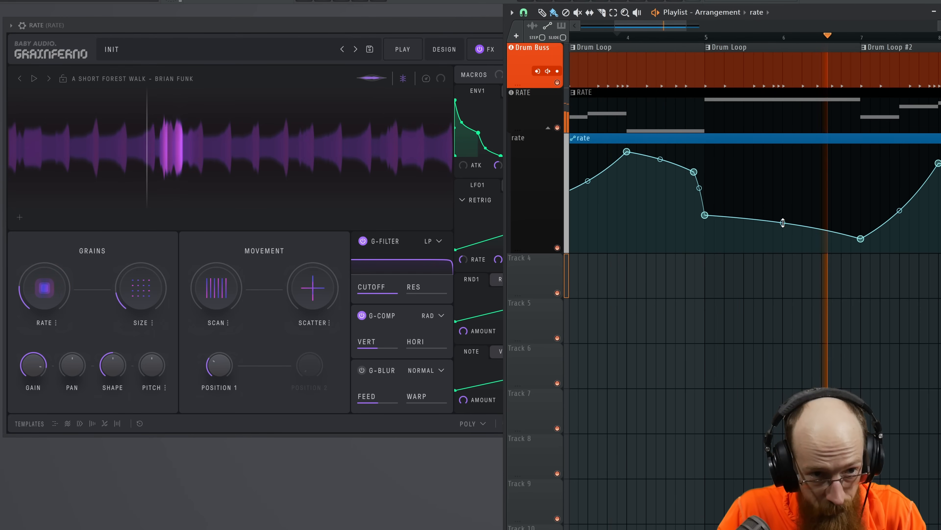
left_click_drag(861, 239, 864, 250)
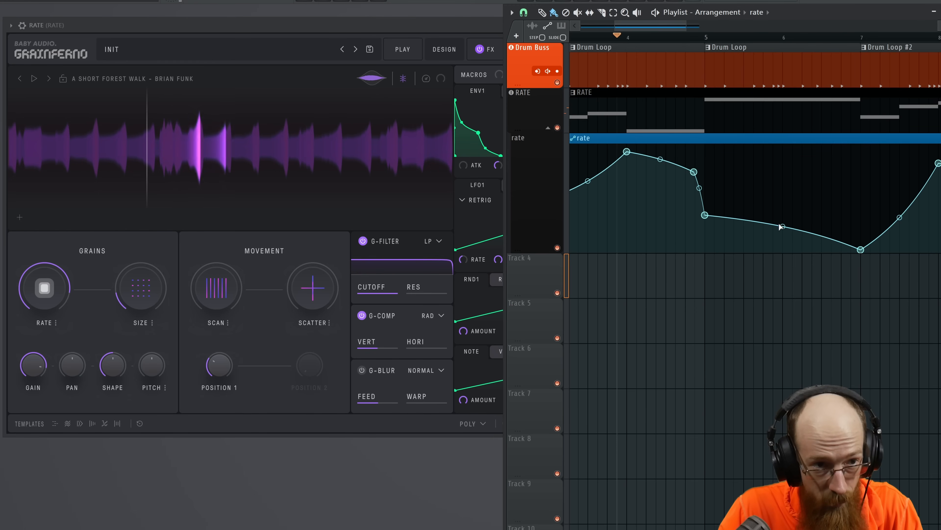
left_click_drag(782, 227, 783, 239)
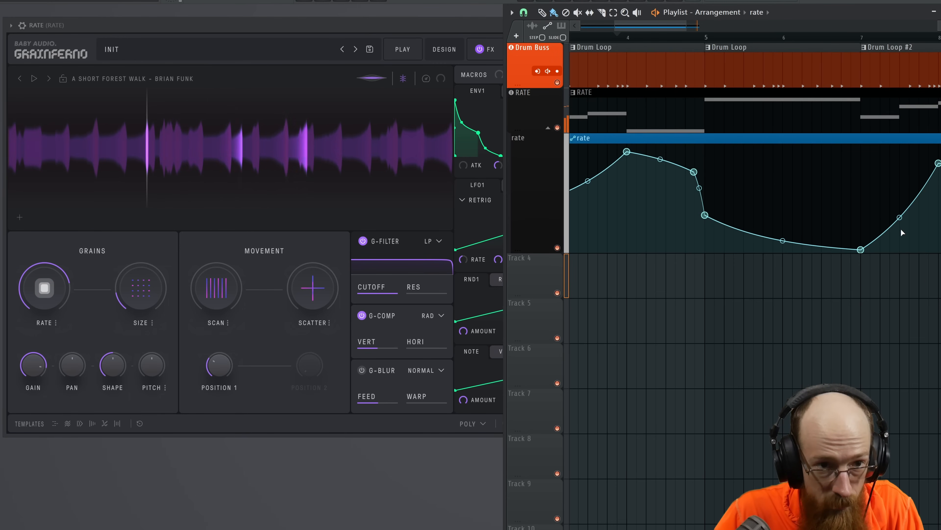
Bend the rate curve after bar 7 into a fast rise, add a step up at bar 7, and play from there
left_click_drag(899, 217, 862, 59)
left_click(862, 38)
key("space")
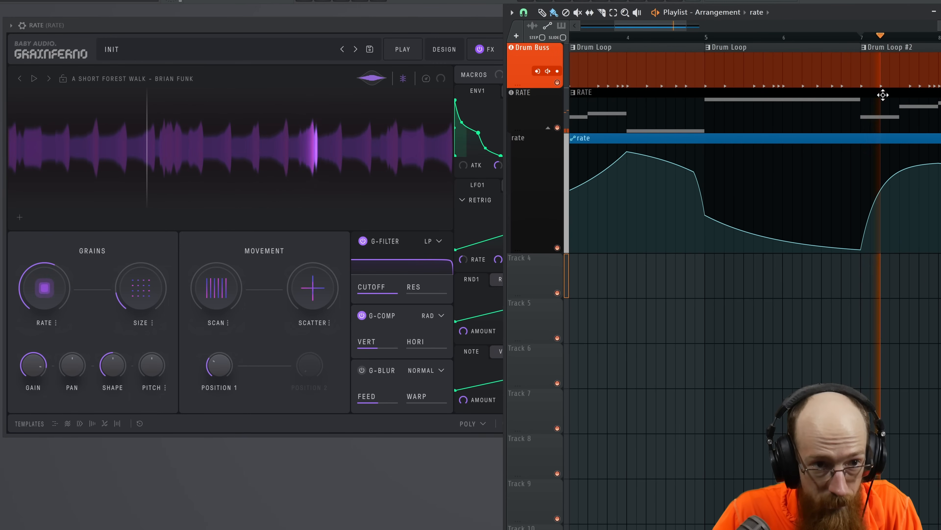
key("space")
right_click(862, 226)
left_click_drag(862, 227, 862, 220)
key("space")
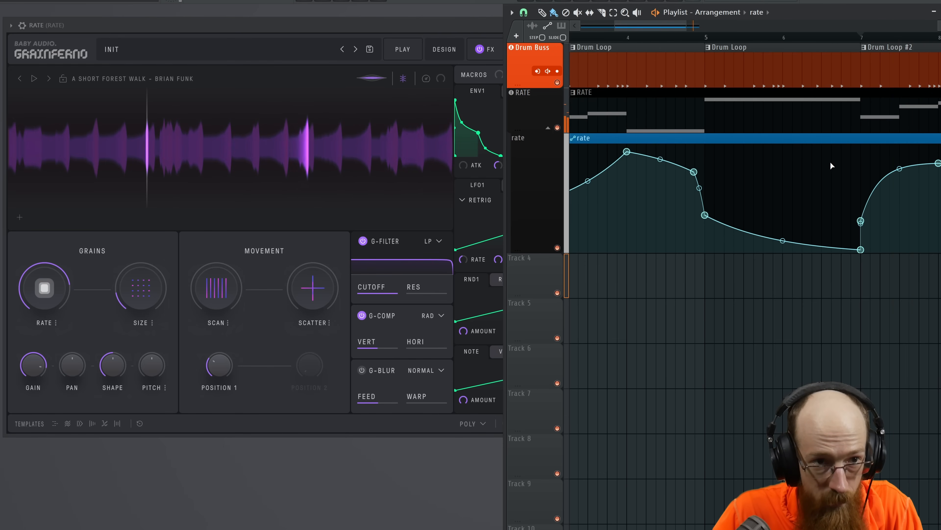
Open the RATE pattern's notes and lower the bar 4 note to D#3 and the bar 8 note to B3
scroll(830, 162, "down", 3)
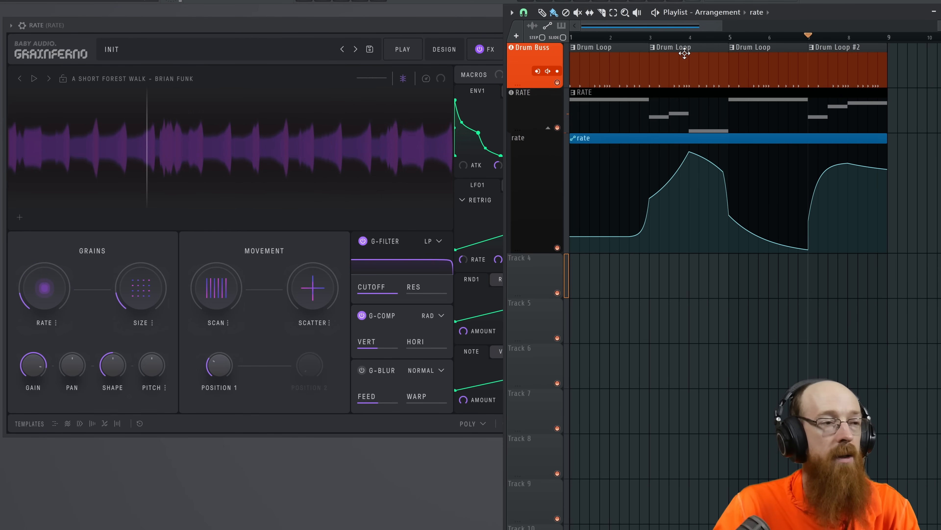
double_click(704, 113)
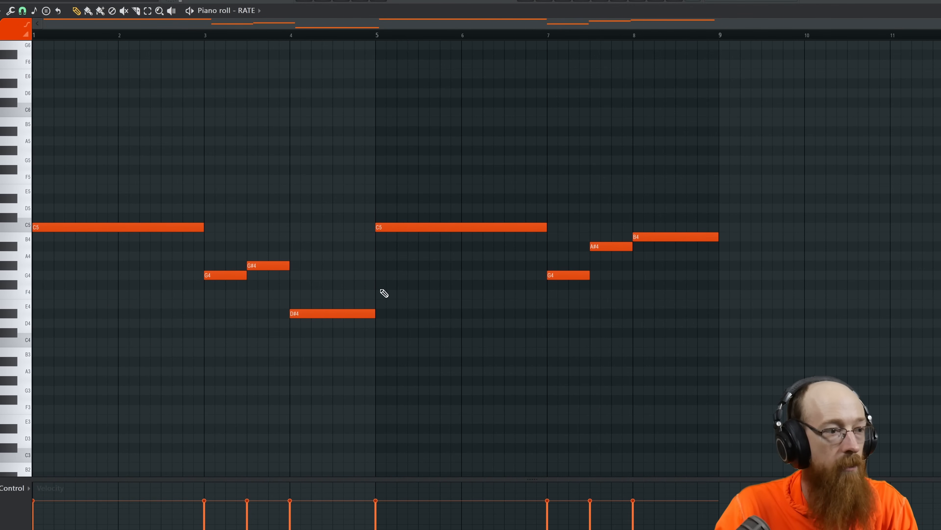
key("ctrl+Down")
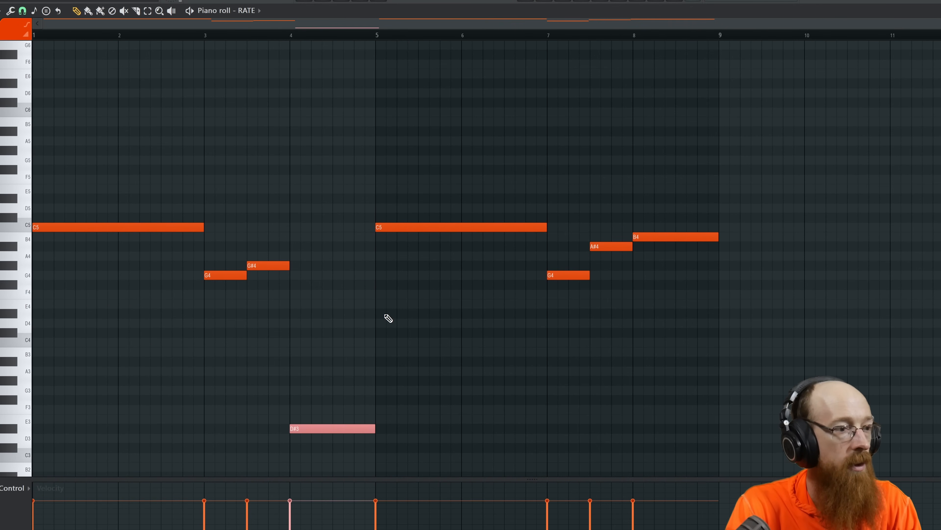
key("ctrl+Down")
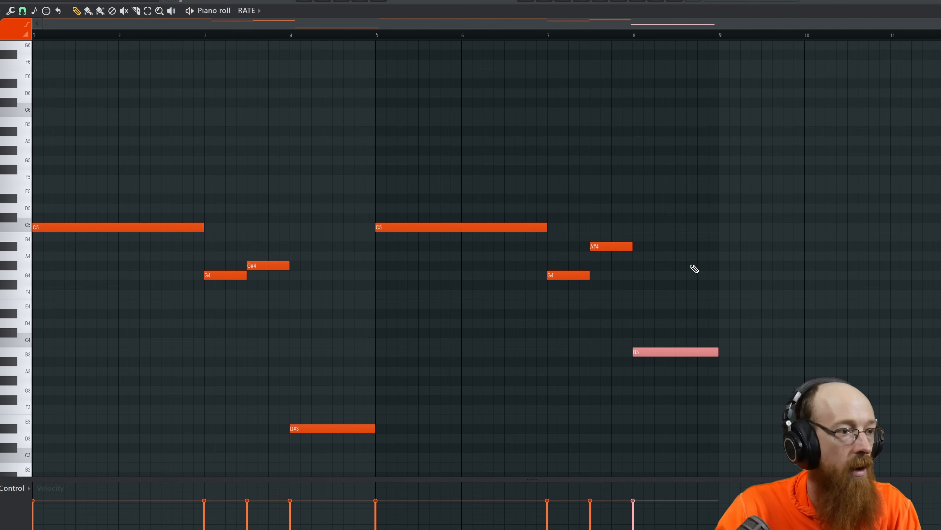
Play the part, lower both long C5 notes at bars 1 and 5 an octave to C4, and listen again
scroll(437, 128, "down", 2)
key("space")
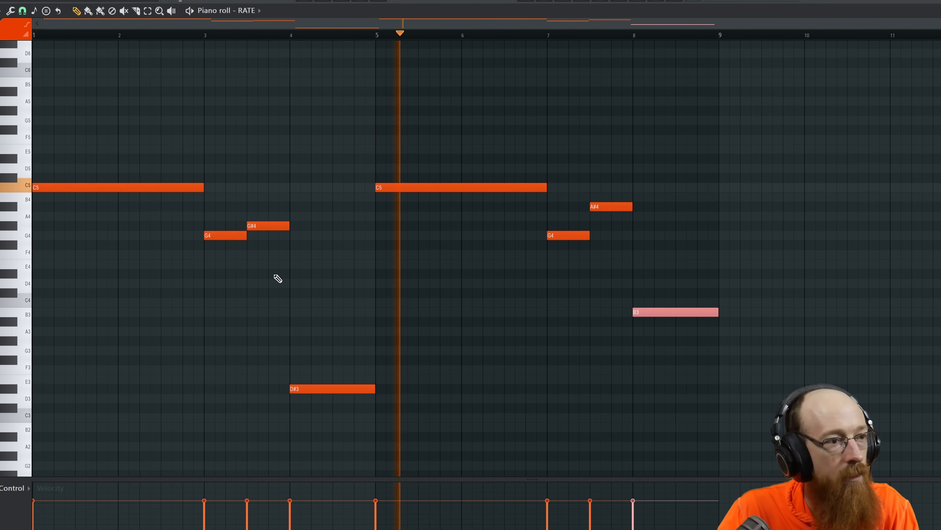
key("space")
left_click_drag(148, 174, 426, 187)
key("ctrl+Down")
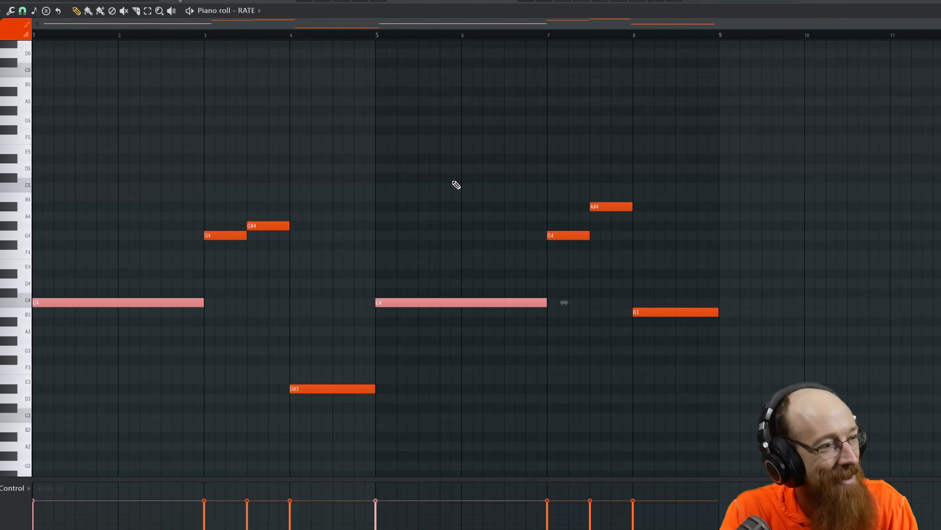
key("space")
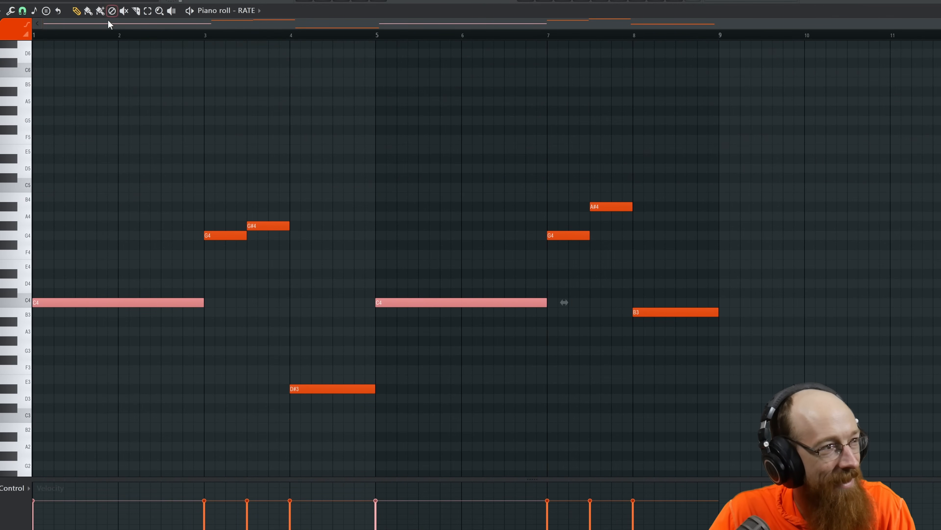
key("space")
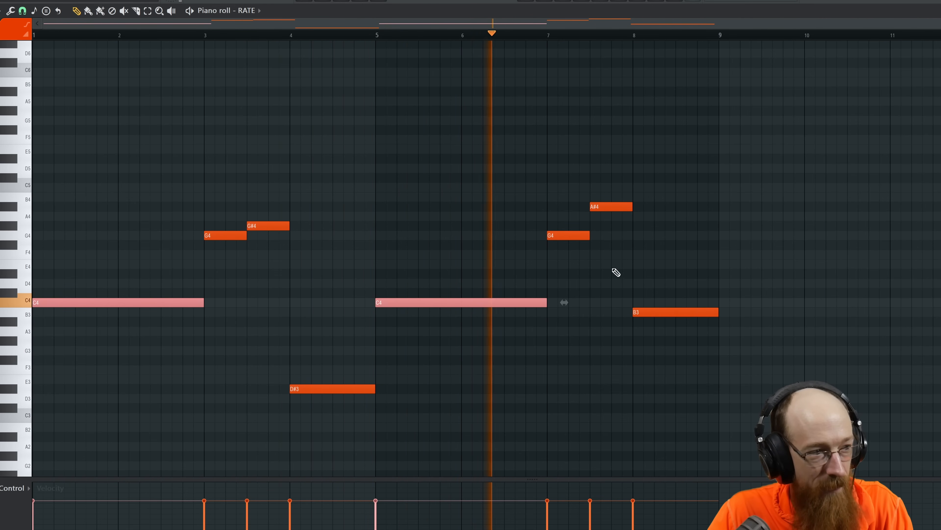
key("space")
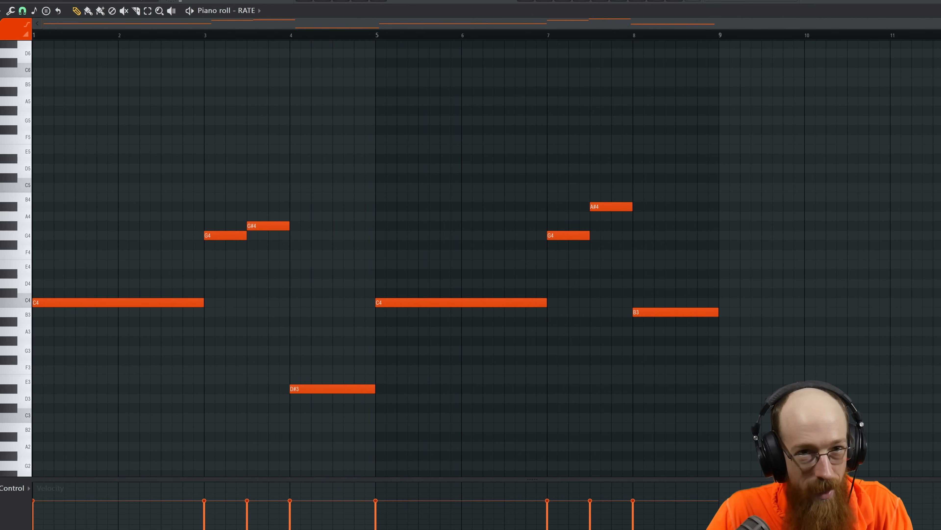
Return to the arrangement, raise the rate automation points between bars 1 and 3, and play the result
key("F7")
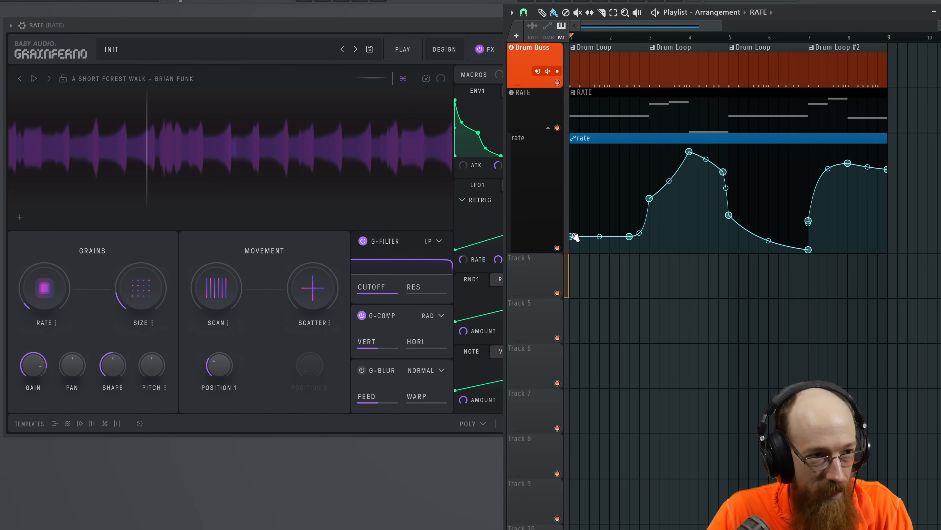
left_click_drag(572, 236, 571, 170)
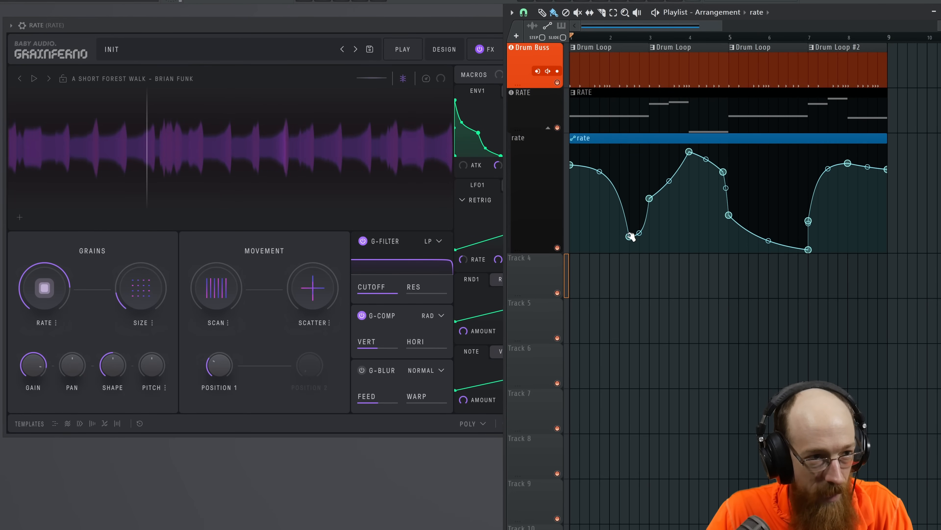
key("space")
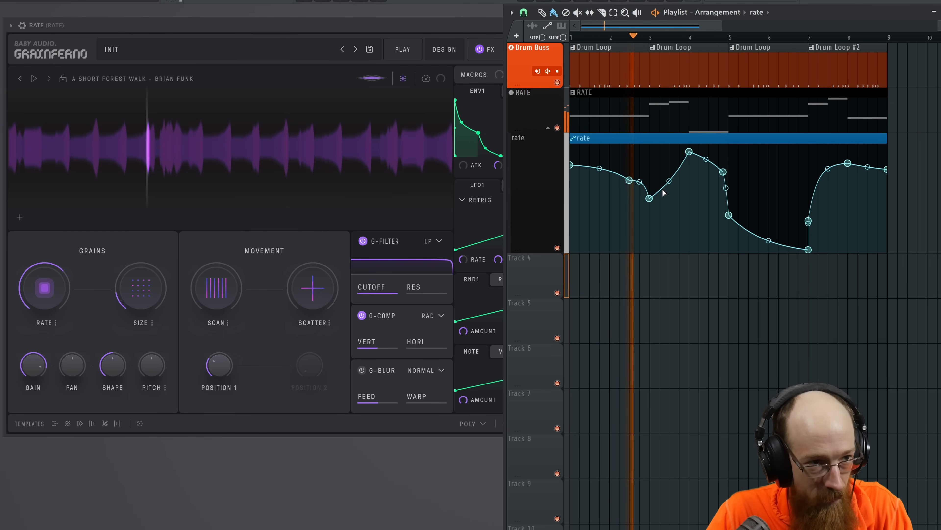
left_click_drag(651, 199, 651, 190)
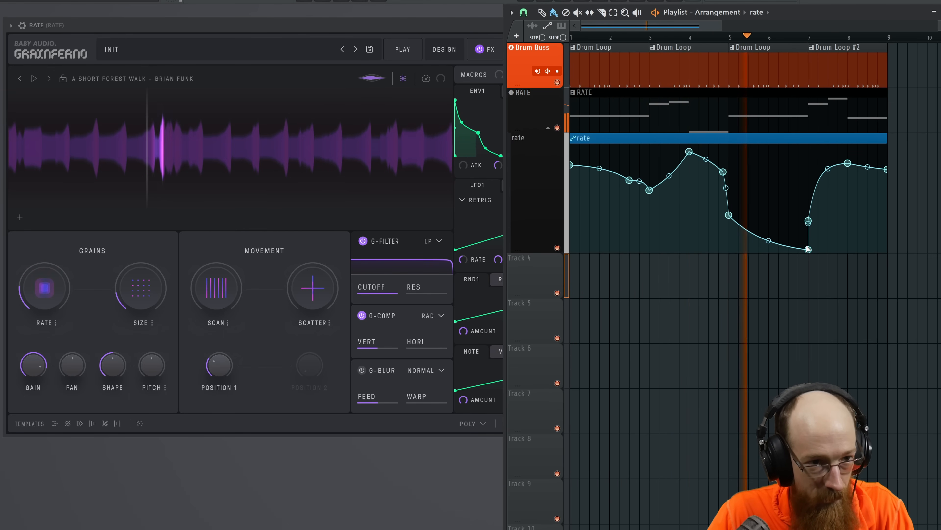
Raise the rate points at bars 5 and 7, flatten the automation from bar 7 to bar 9, and play it
left_click_drag(808, 249, 816, 178)
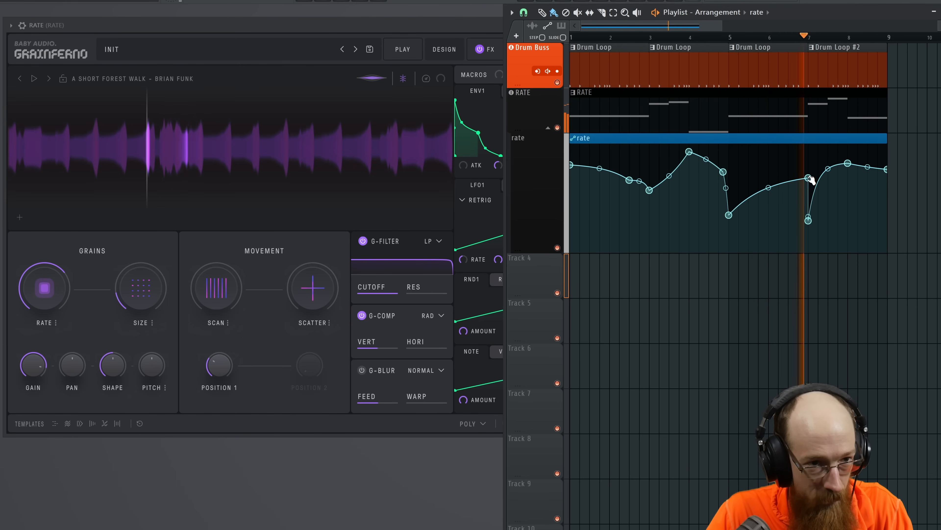
left_click_drag(728, 215, 729, 163)
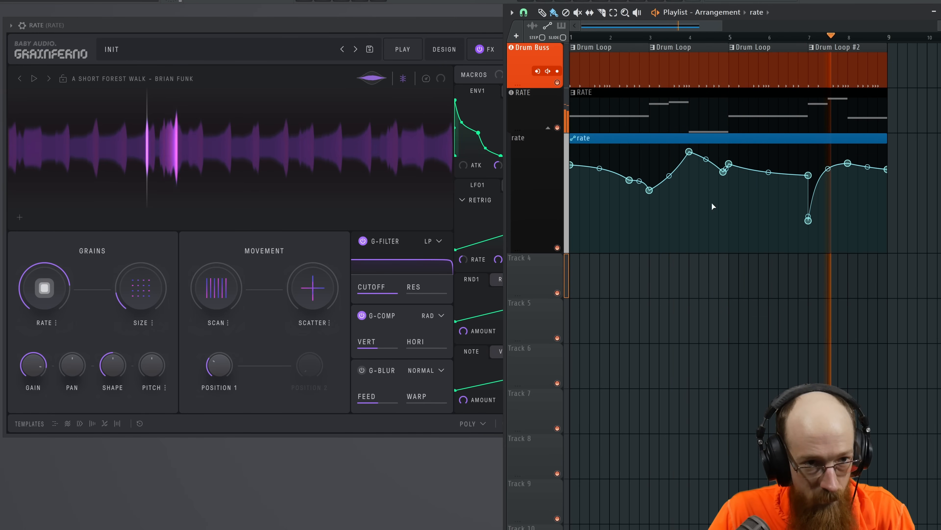
left_click_drag(809, 220, 808, 163)
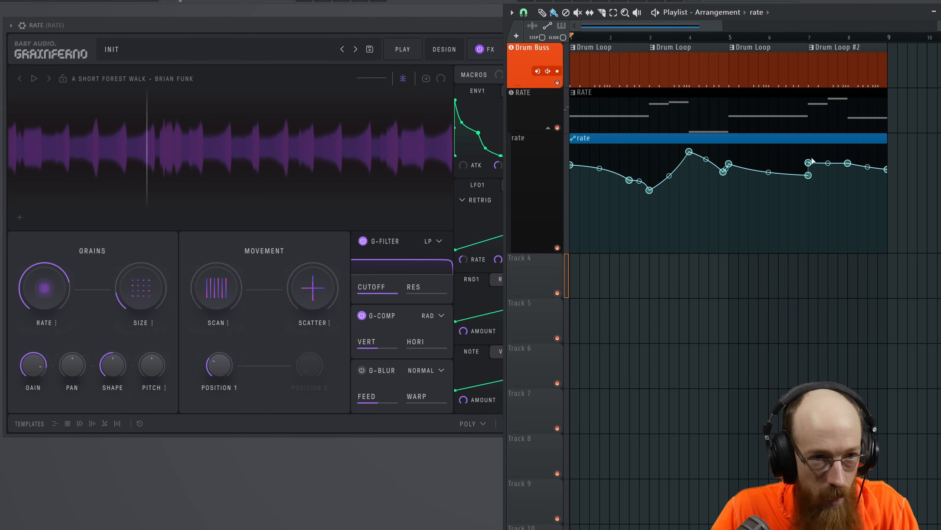
scroll(812, 108, "up", 3, "ctrl")
left_click_drag(815, 158, 755, 150)
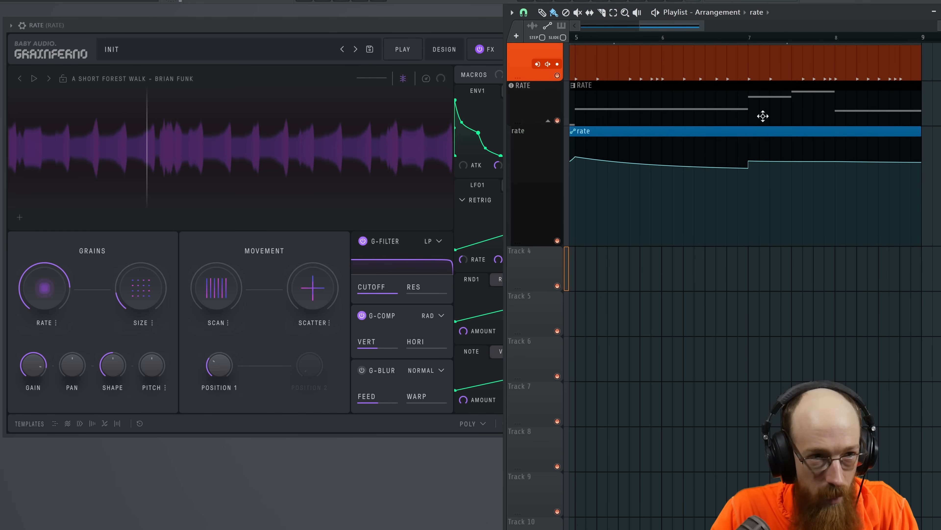
key("space")
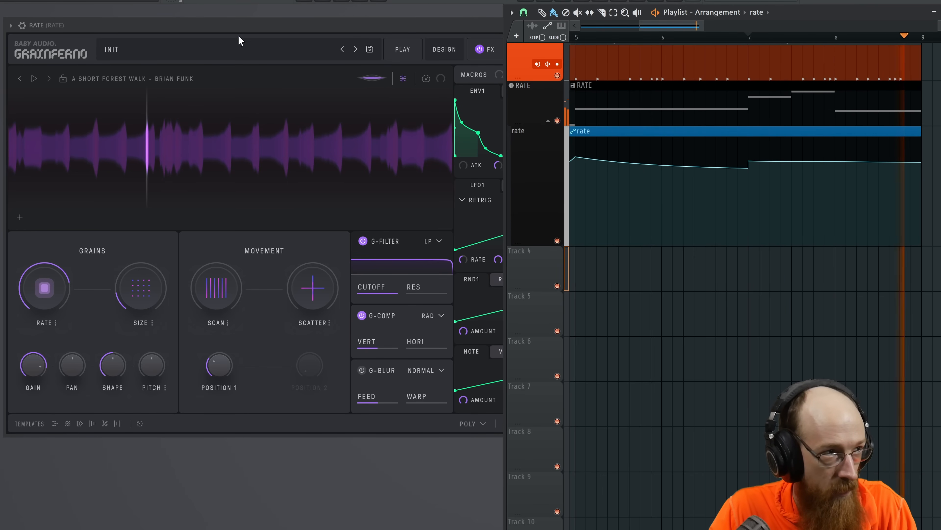
Stop playback and reopen the RATE pattern's notes, focused on bars 4 to 9
key("space")
key("F6")
left_click(344, 75)
scroll(584, 291, "up", 3)
left_click_drag(630, 252, 626, 226)
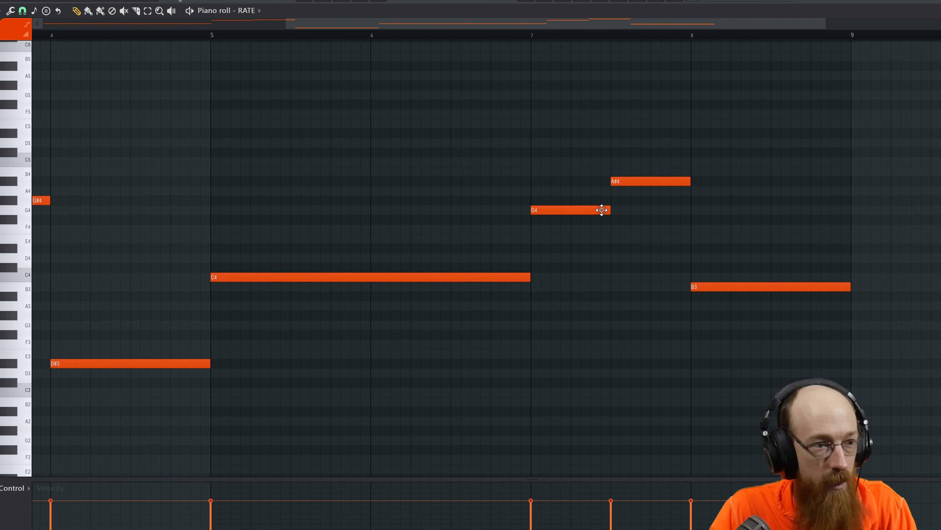
Try placing short notes at bar 7 with the piano roll snap set to 1/3 step
left_click(22, 11)
left_click(48, 87)
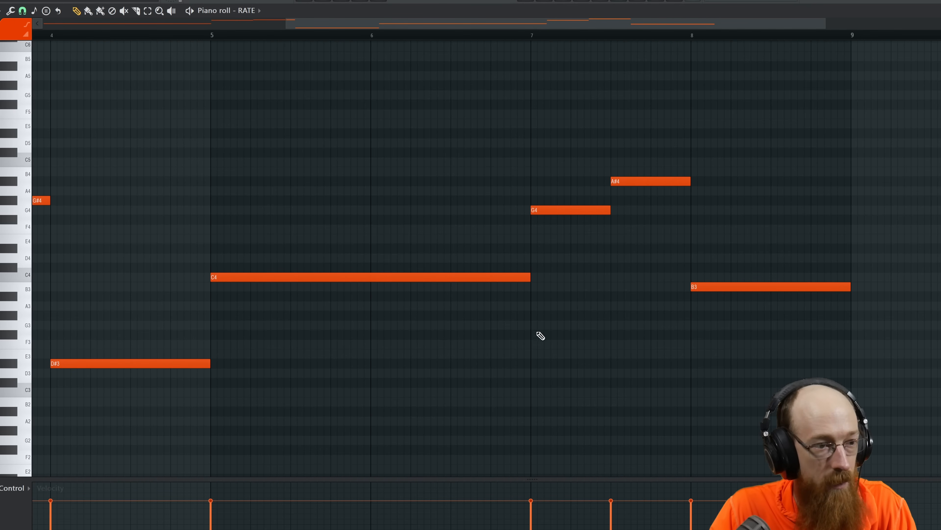
left_click(534, 346)
left_click_drag(560, 342, 558, 363)
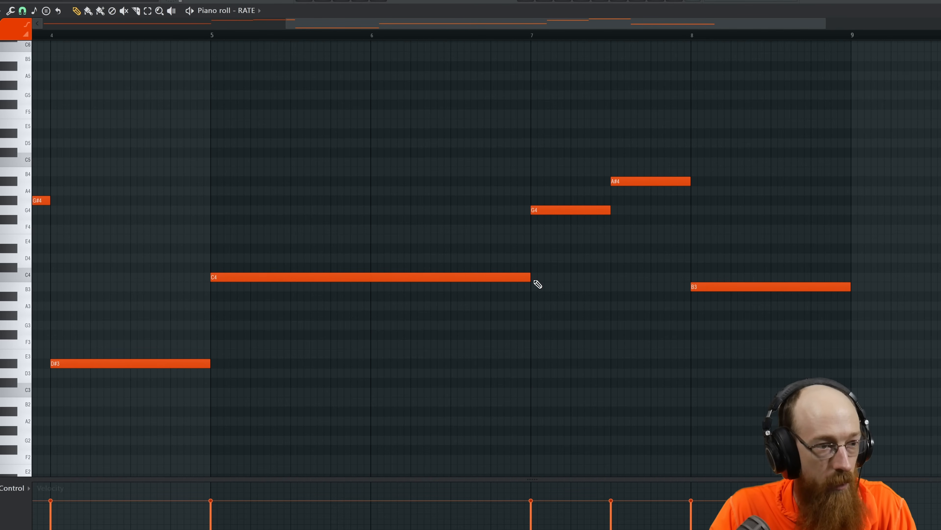
Set the piano roll snap to Line and fit three equal E4 notes into the first half of bar 7
left_click(23, 11)
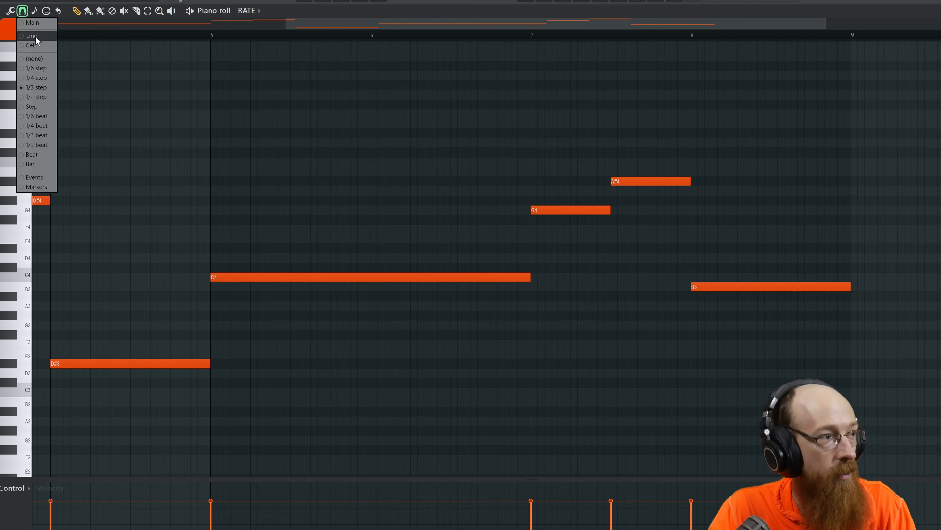
left_click(36, 35)
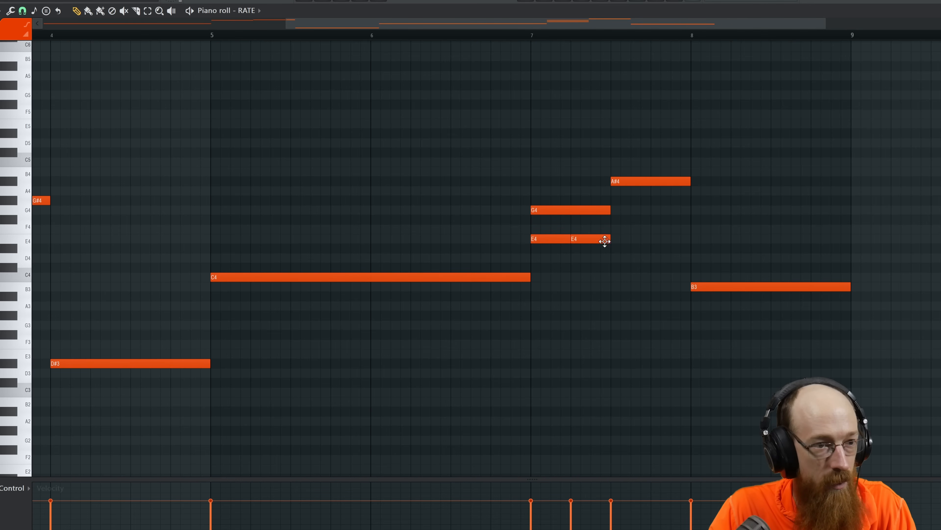
left_click(621, 240)
left_click_drag(639, 241, 538, 248)
left_click_drag(668, 238, 623, 240)
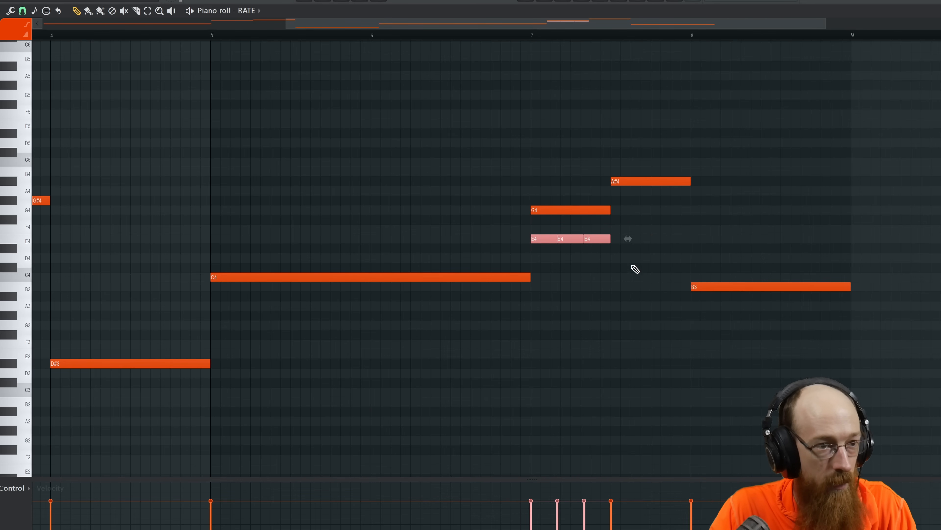
Delete the G4 note at bar 7 and move the three short notes to D#3, C4 and G4
left_click(601, 267, "ctrl")
right_click(556, 208)
left_click_drag(543, 238, 543, 369)
left_click_drag(571, 238, 567, 286)
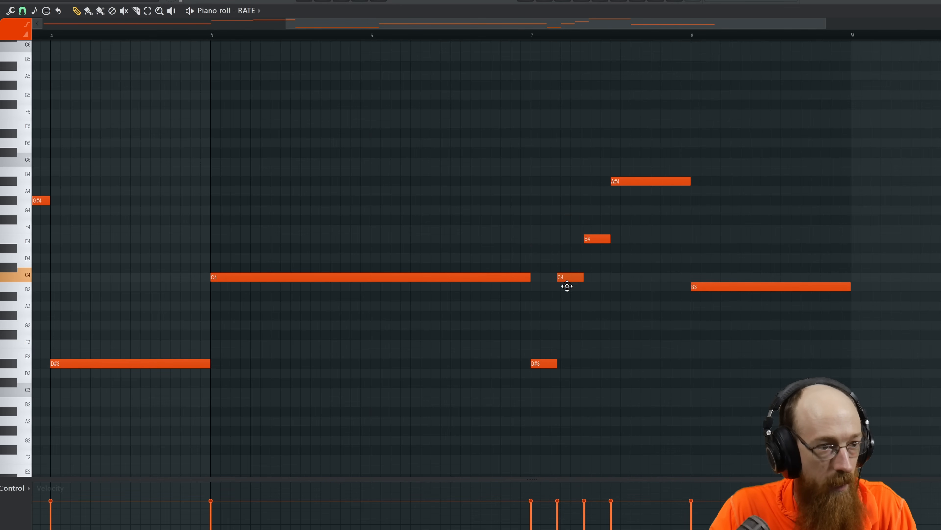
left_click_drag(595, 238, 594, 210)
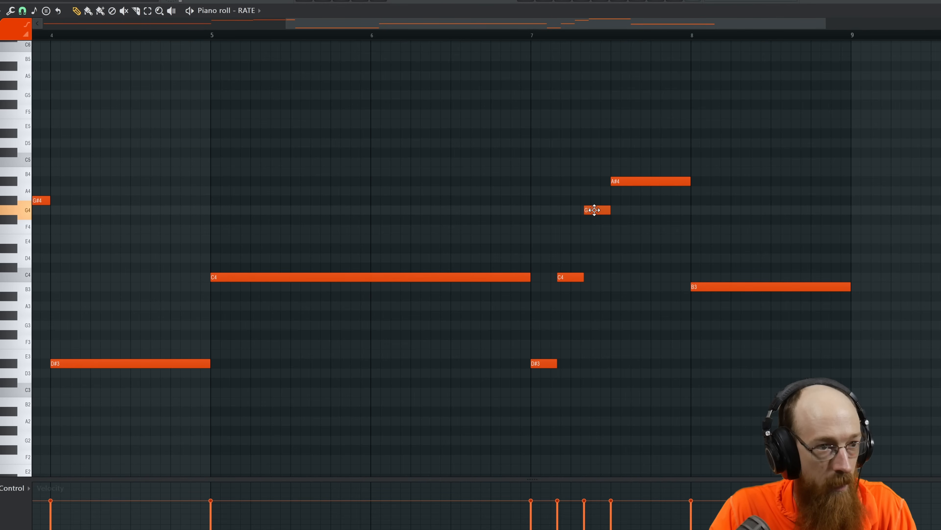
Delete the A#4 note and duplicate the three short notes into the second half of bar 7
right_click(645, 177)
left_click_drag(622, 177, 533, 400)
left_click_drag(543, 362, 625, 358)
key("ctrl+d")
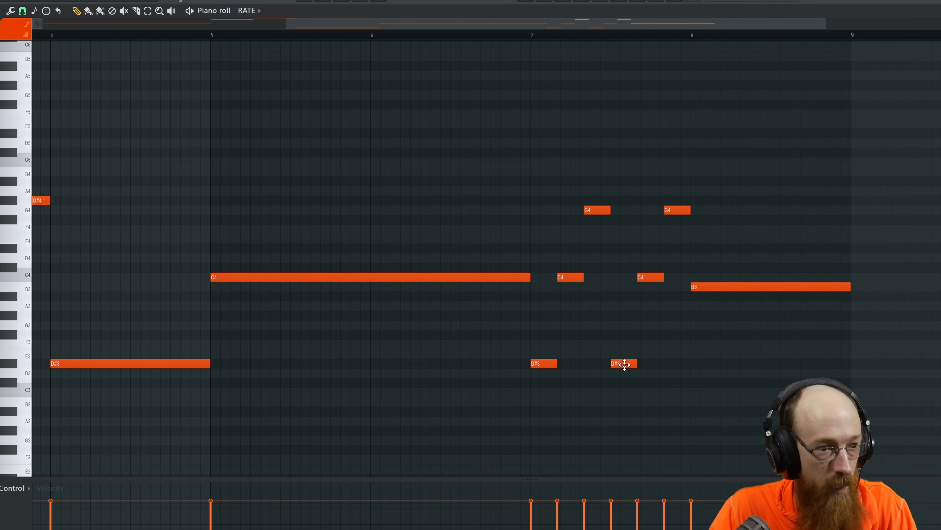
Raise the duplicated group's second note to D#4 and its last note to G#4, and play the part
left_click_drag(644, 278, 647, 242)
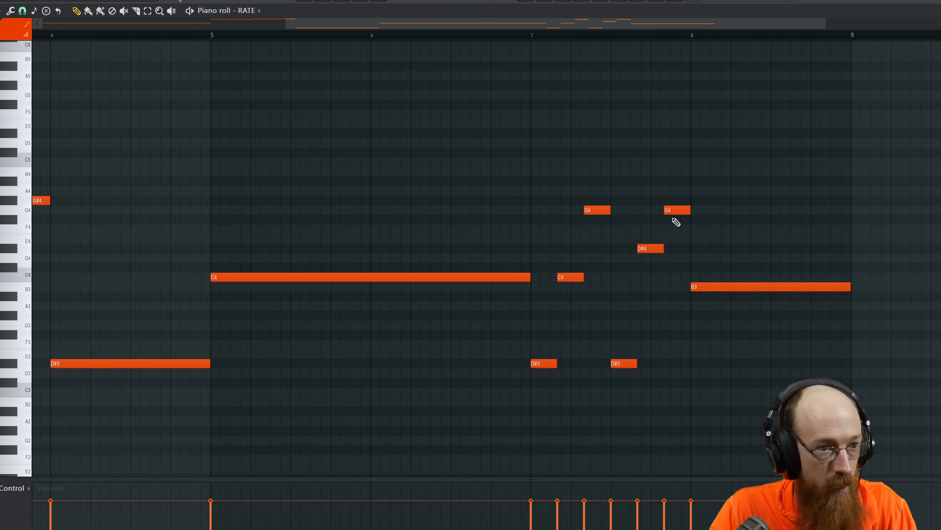
left_click_drag(671, 201, 677, 200)
key("space")
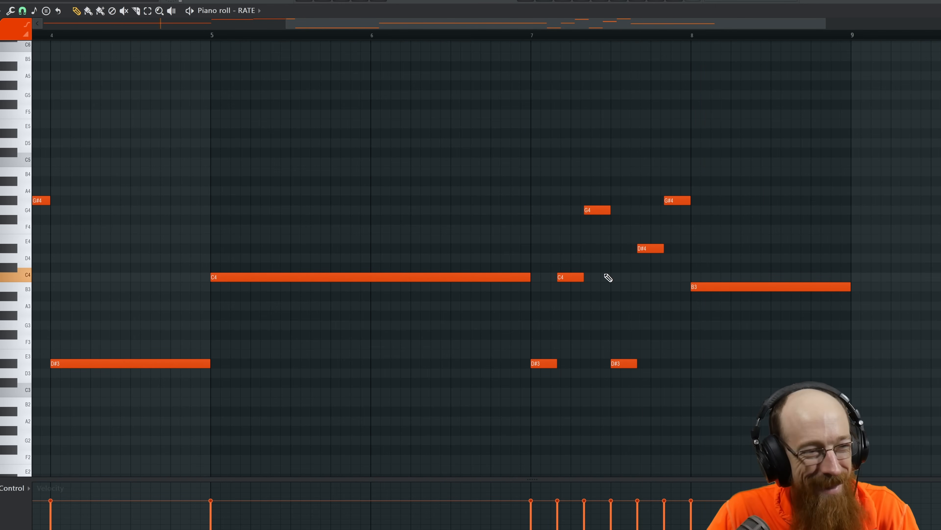
Clear the short notes in bar 7 and extend C4 to mid-bar 7, with B3 filling from there to bar 9
left_click_drag(597, 211, 594, 312)
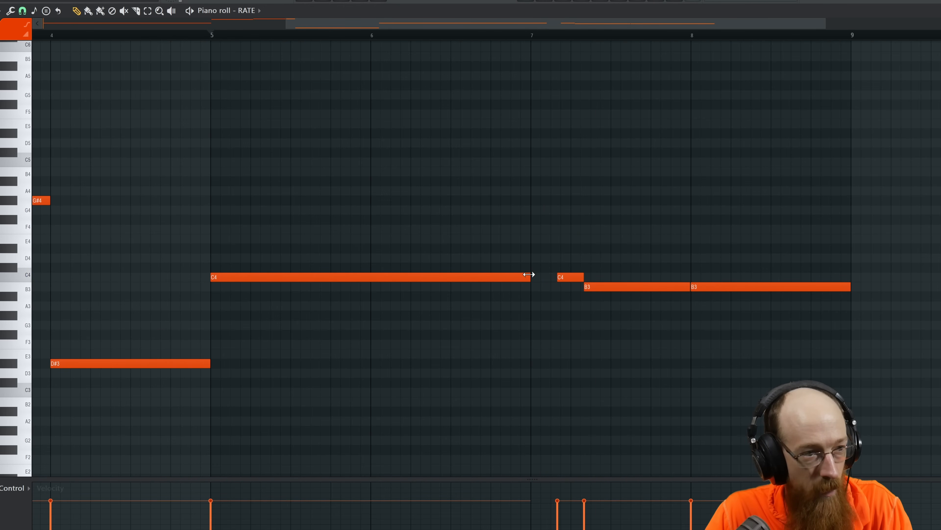
right_click(626, 290)
left_click_drag(566, 283, 608, 290)
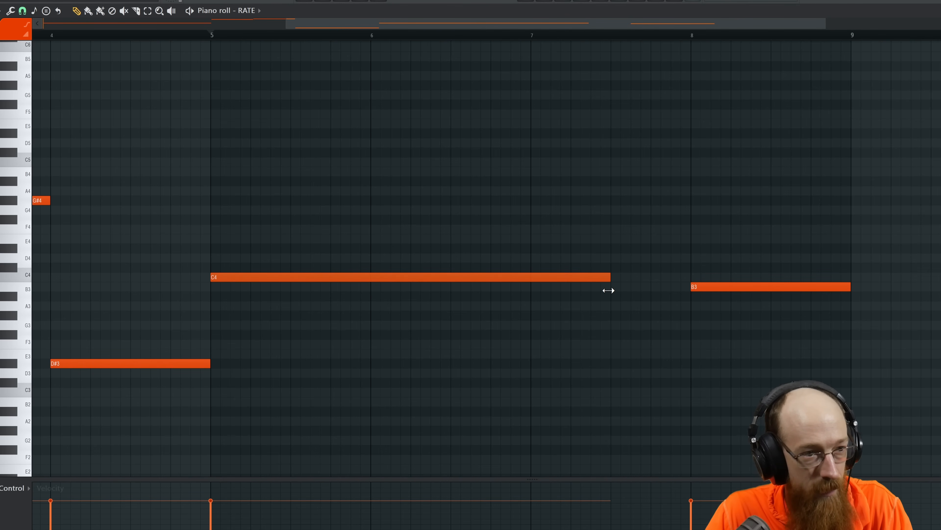
left_click_drag(725, 289, 646, 289)
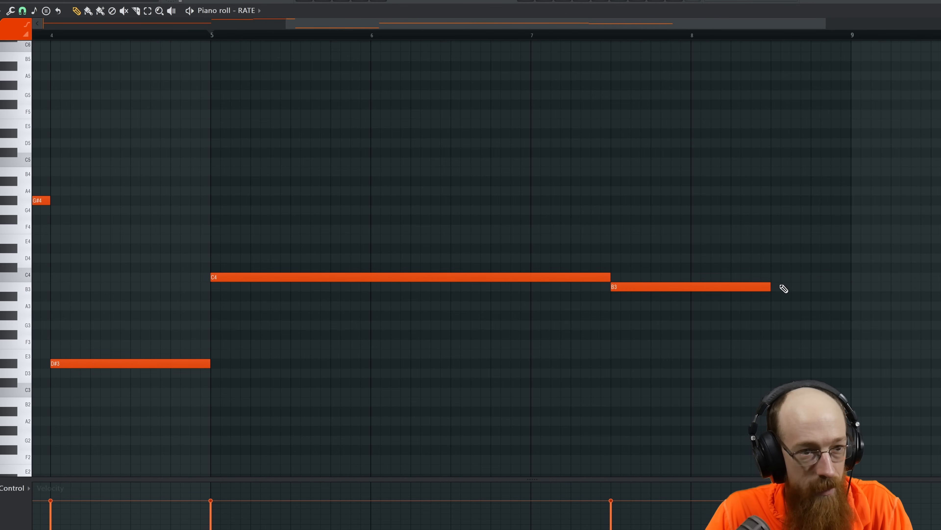
key("space")
left_click_drag(773, 288, 850, 288)
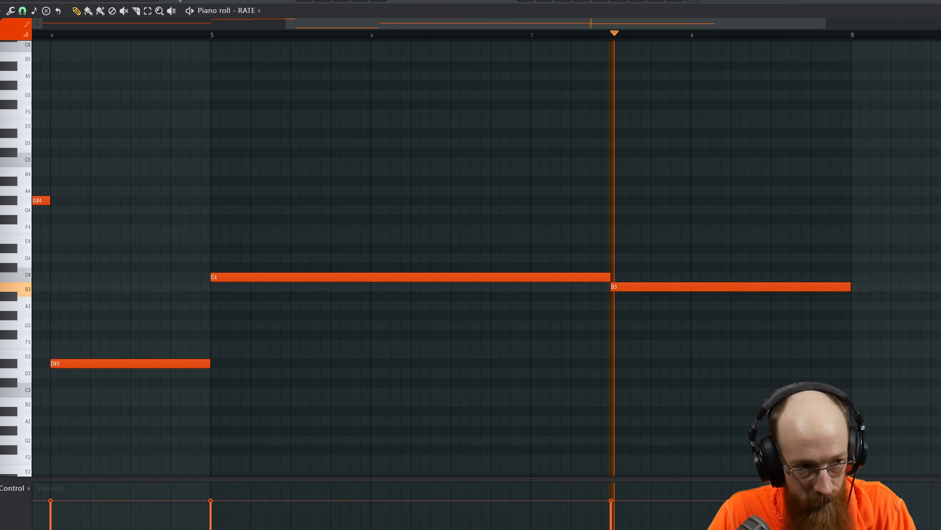
Delete the upper rate automation point at bar 7 in the playlist and lower the point at bar 8 slightly
key("F7")
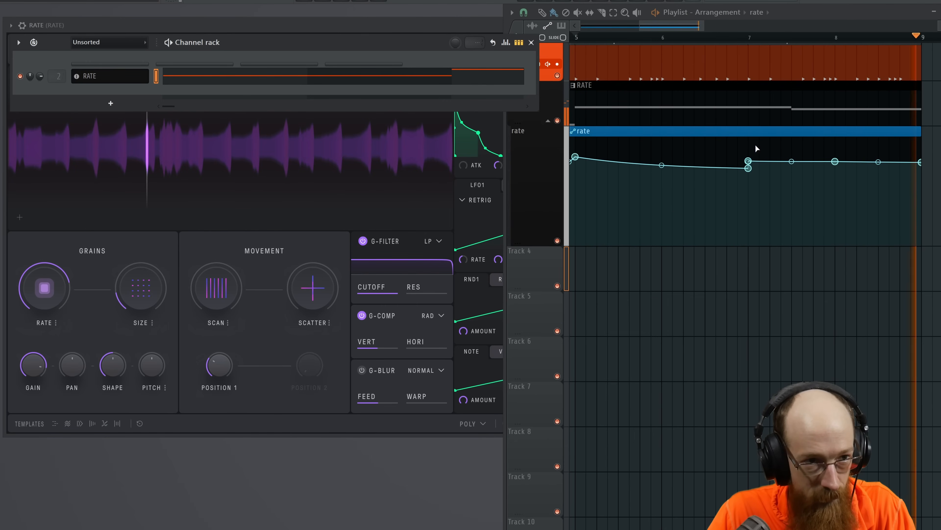
right_click(749, 161)
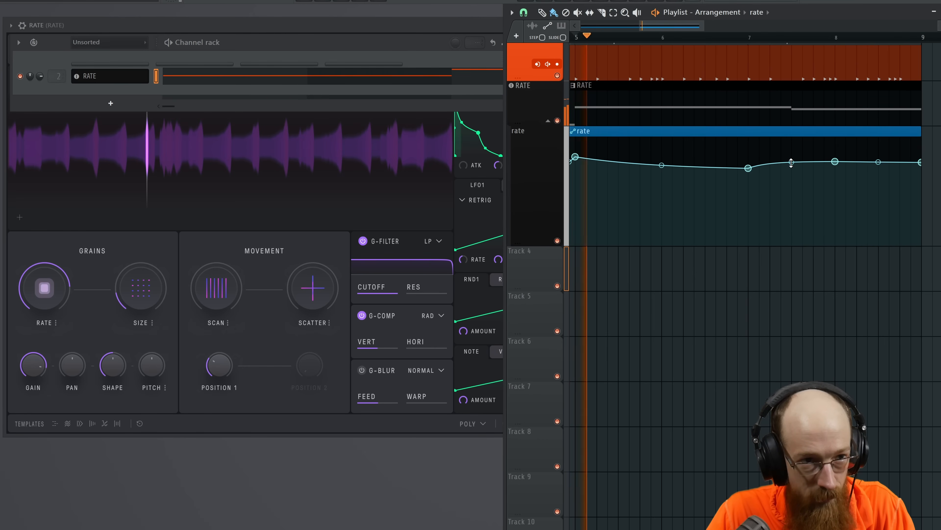
left_click_drag(835, 162, 836, 166)
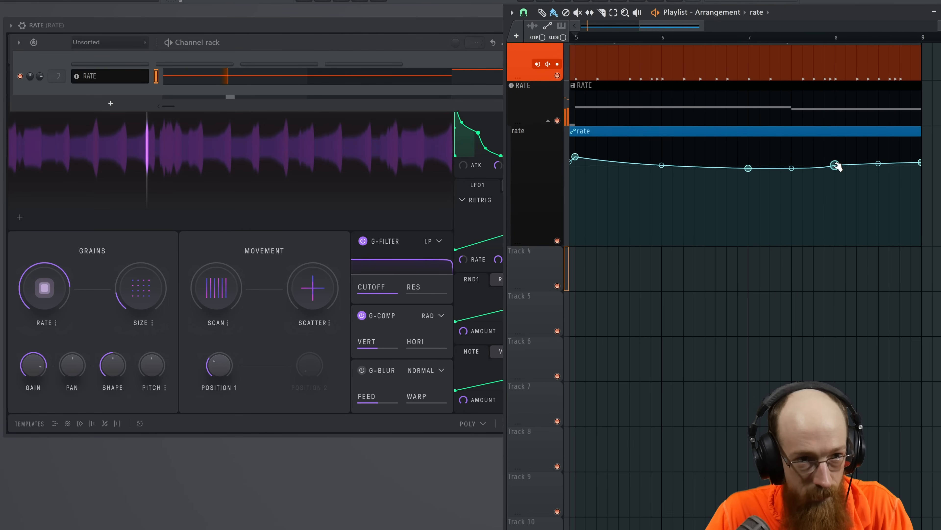
scroll(740, 151, "down", 4)
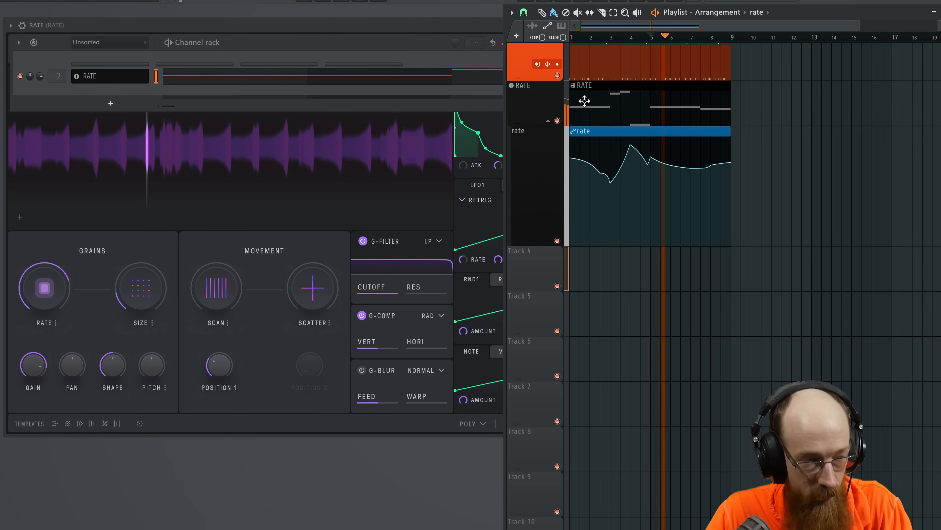
left_click(274, 345)
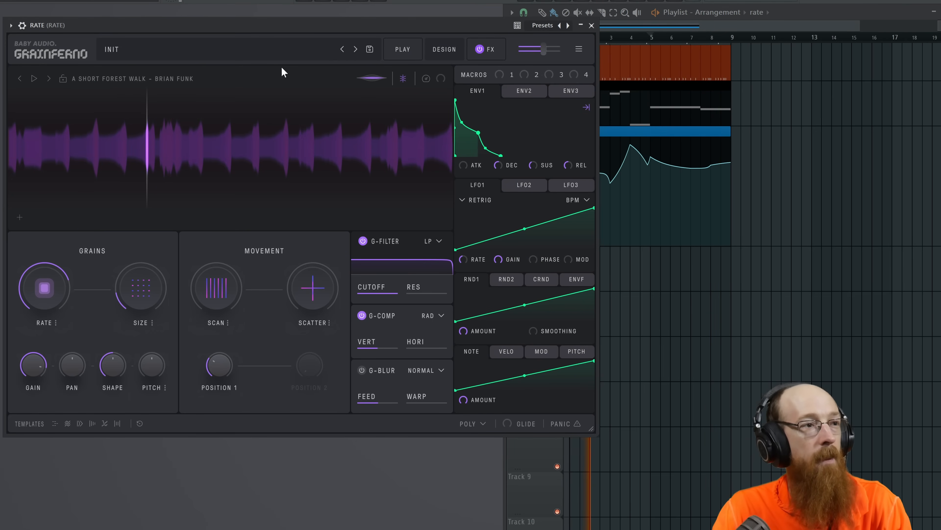
key("space")
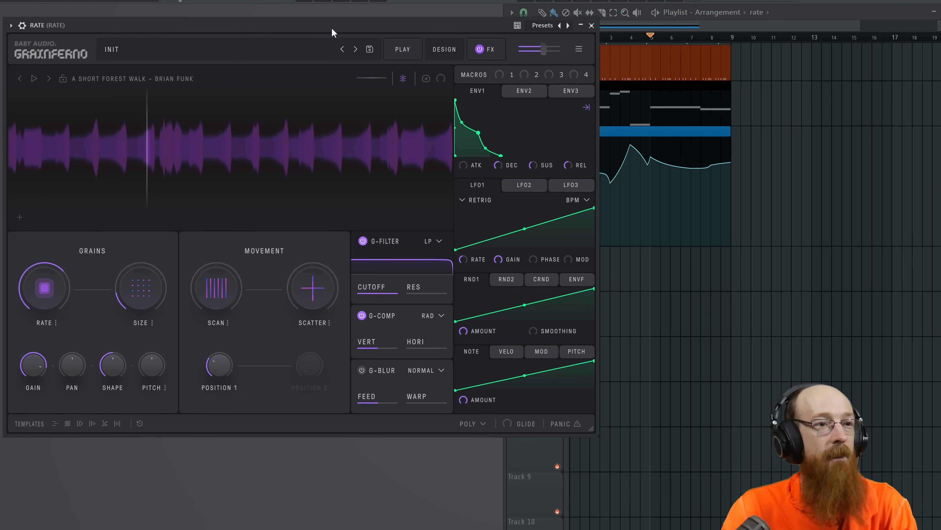
Lower Grainferno's grain Size to near its minimum while playing the part from the start
left_click(663, 45)
mouse_move(139, 296)
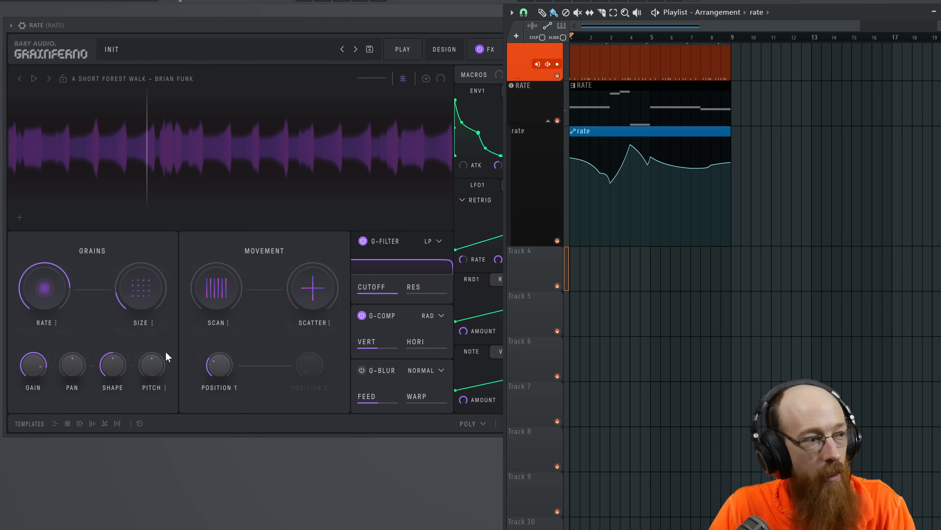
left_click(140, 301)
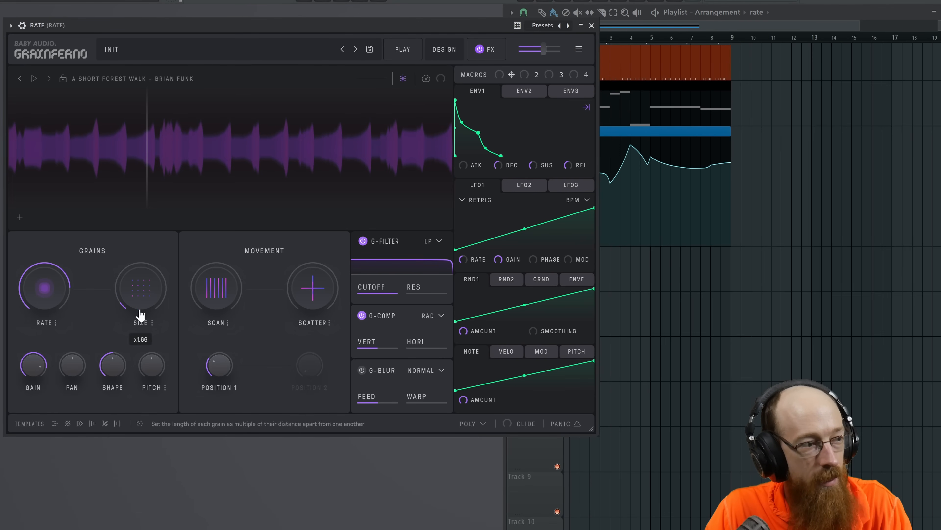
key("space")
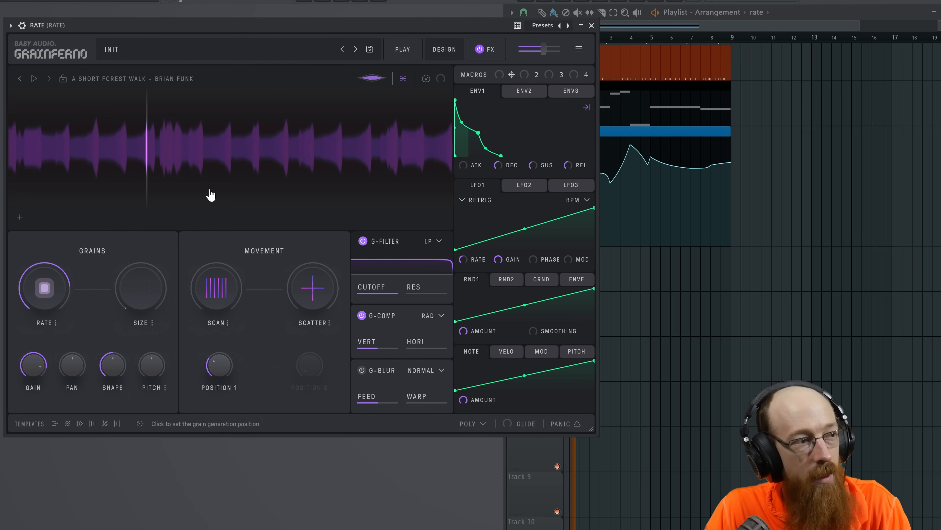
mouse_move(140, 293)
left_mouse_down()
mouse_move(144, 231)
mouse_move(164, 175)
mouse_move(163, 286)
mouse_move(154, 304)
mouse_move(151, 198)
mouse_move(145, 297)
left_mouse_up()
key("space")
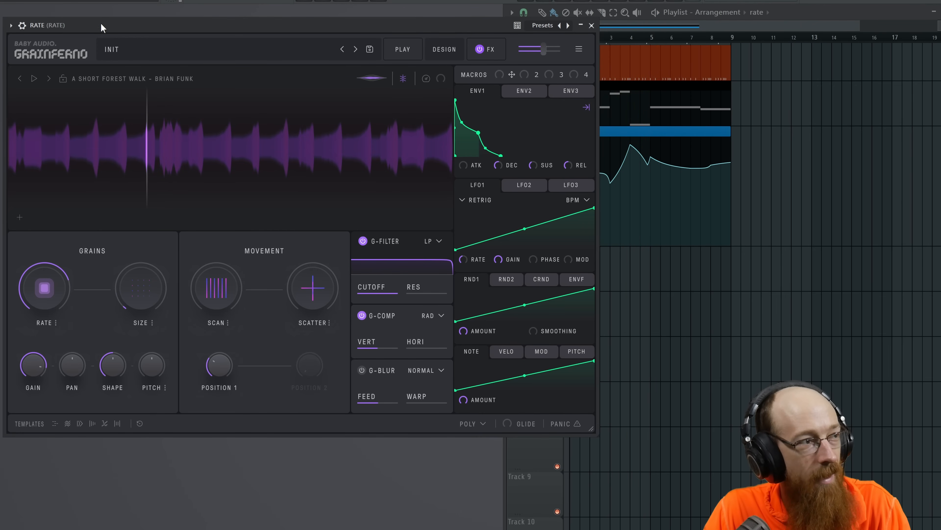
Find the RATE generator's parameters in the project browser and create an automation clip for size ratio
left_click(10, 25)
left_click(57, 143)
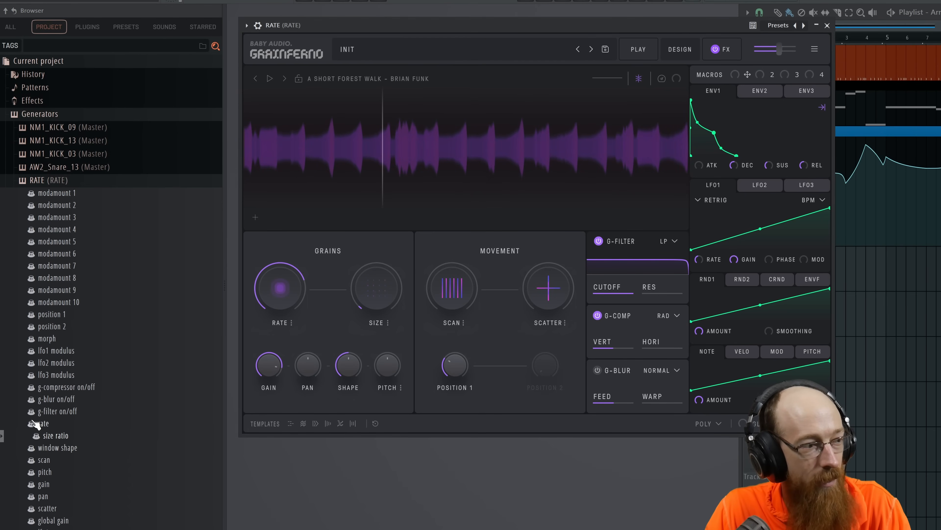
right_click(55, 436)
left_click(84, 474)
Create automation clips for Grainferno's scan and scatter parameters and return to the playlist
left_click_drag(451, 297, 451, 294)
right_click(51, 473)
left_click(83, 474)
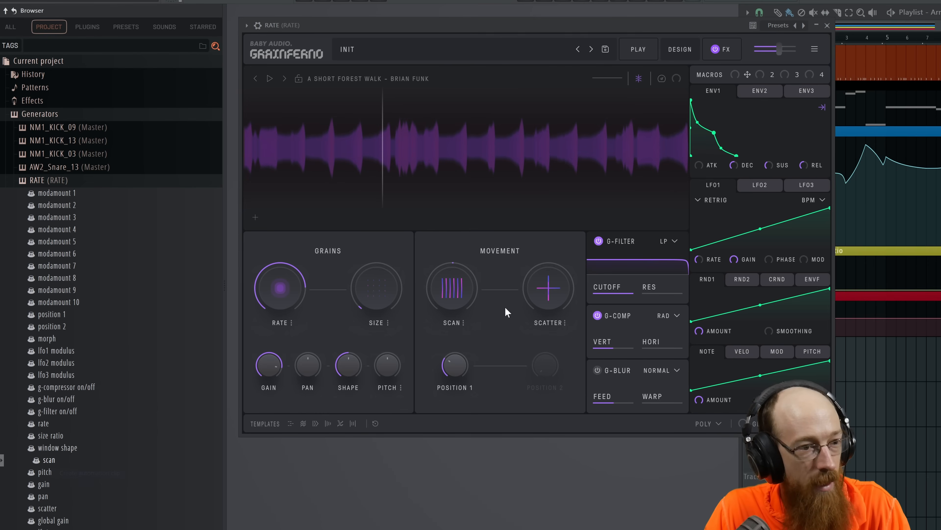
right_click(57, 512)
key("a")
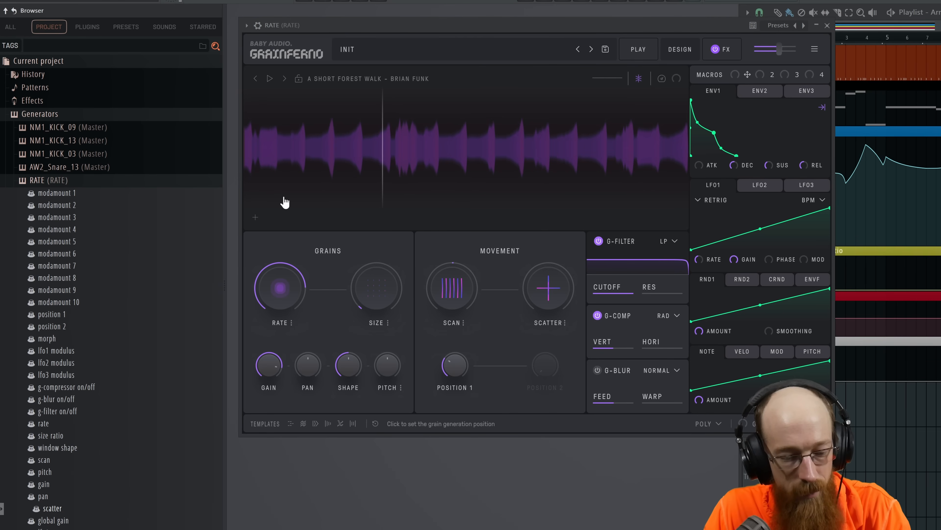
key("alt+F8")
left_click(722, 8)
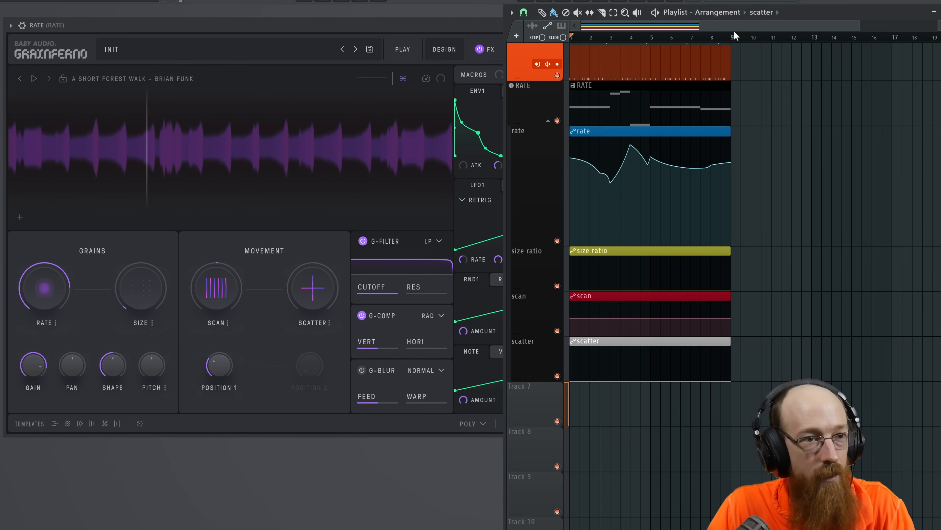
Shape the size ratio automation with a small rise at bar 2.5 and a steep curved rise to bar 3.5, and audition it
scroll(585, 217, "up", 5)
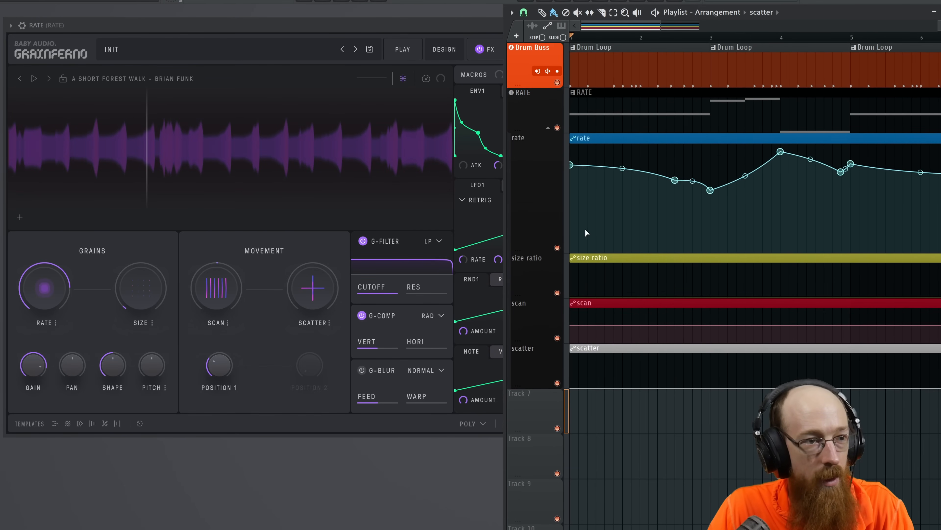
left_click_drag(601, 292, 670, 288)
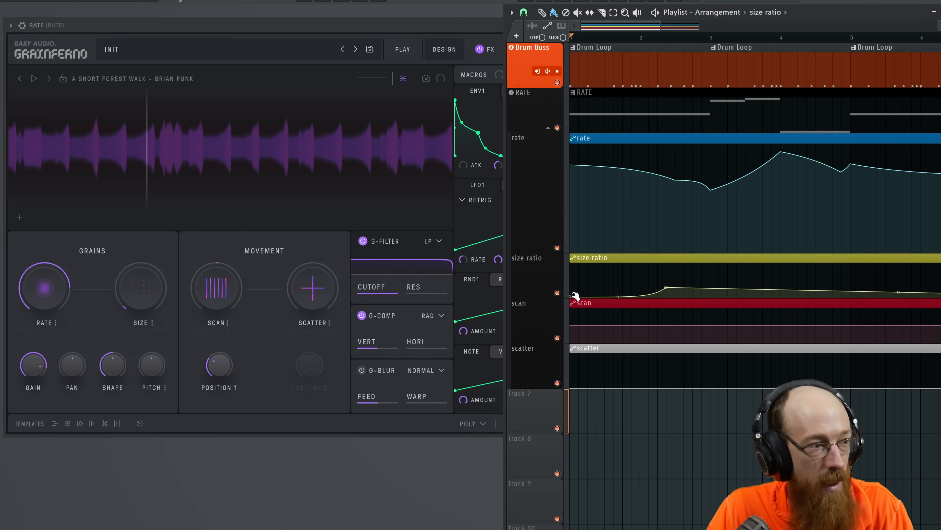
left_click_drag(669, 290, 675, 290)
key("space")
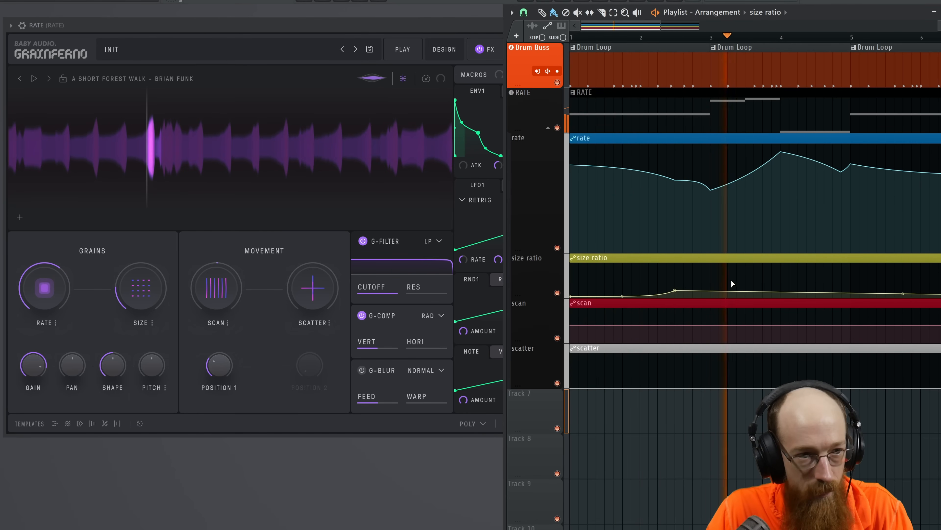
left_click_drag(730, 284, 746, 273)
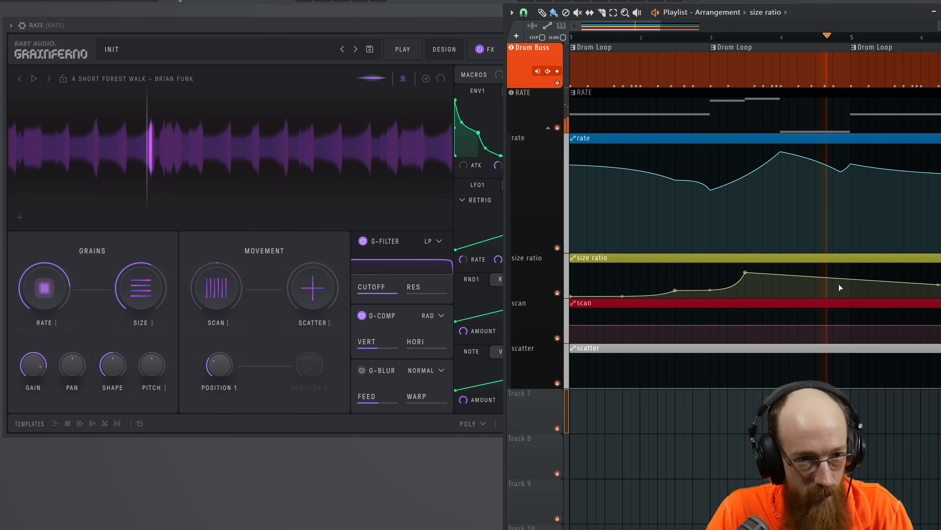
key("space")
Hold the size ratio high until bar 5, drop it low there, add a peak shortly after bar 7, and play the part
left_click_drag(850, 279, 851, 269)
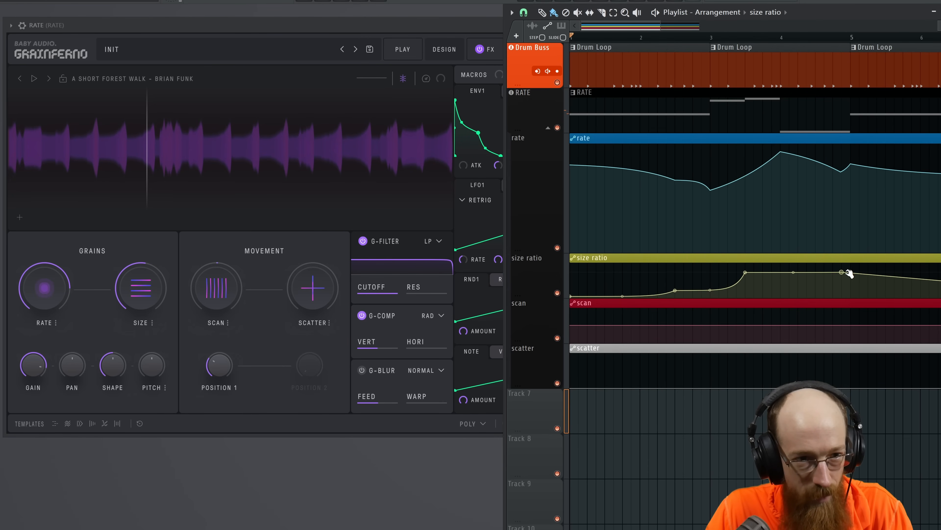
left_click(851, 272)
left_click_drag(850, 272, 860, 293)
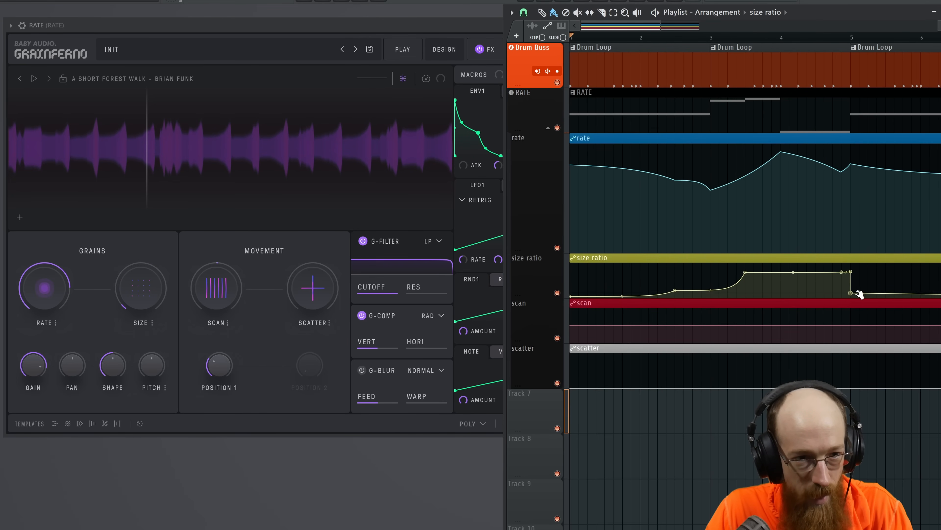
left_click_drag(781, 157, 608, 139)
scroll(763, 242, "down", 4)
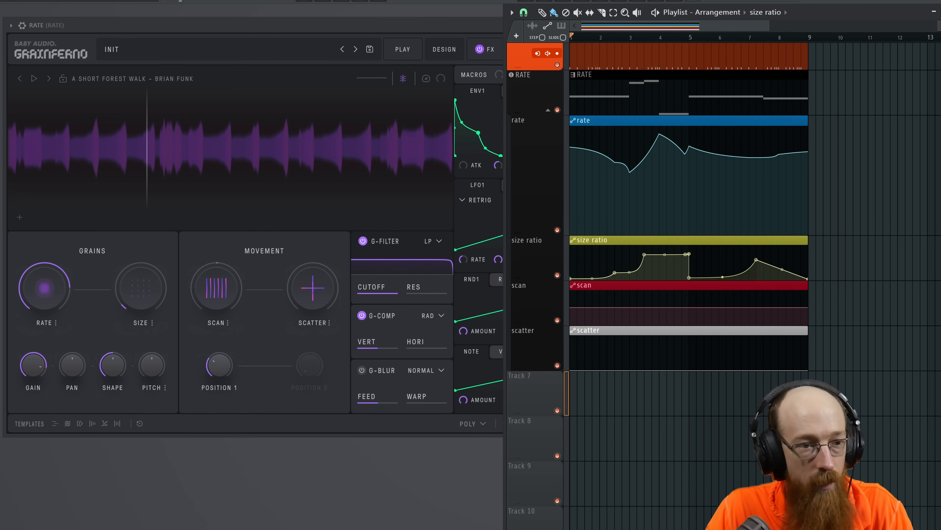
key("space")
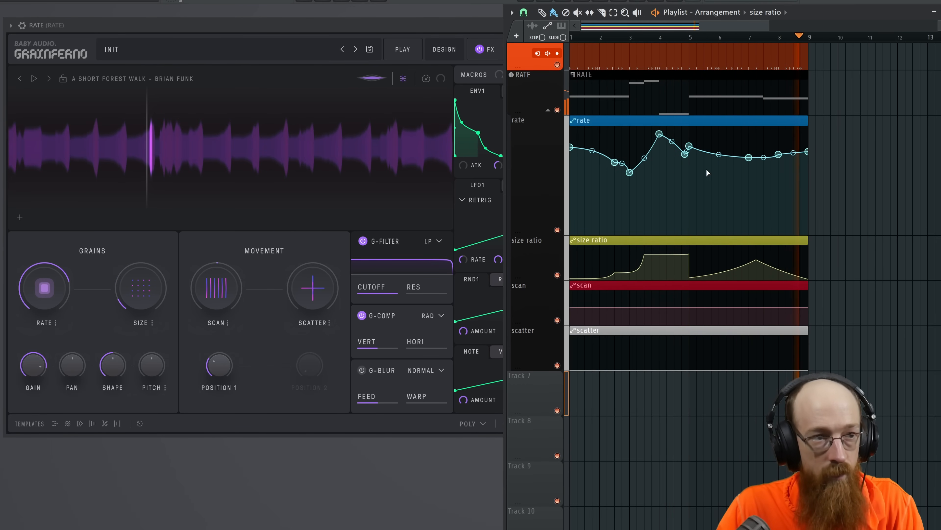
scroll(861, 143, "down", 1)
key("space")
Try raising the start point of the scan automation so it slopes down to bar 9, and play the part
mouse_move(231, 298)
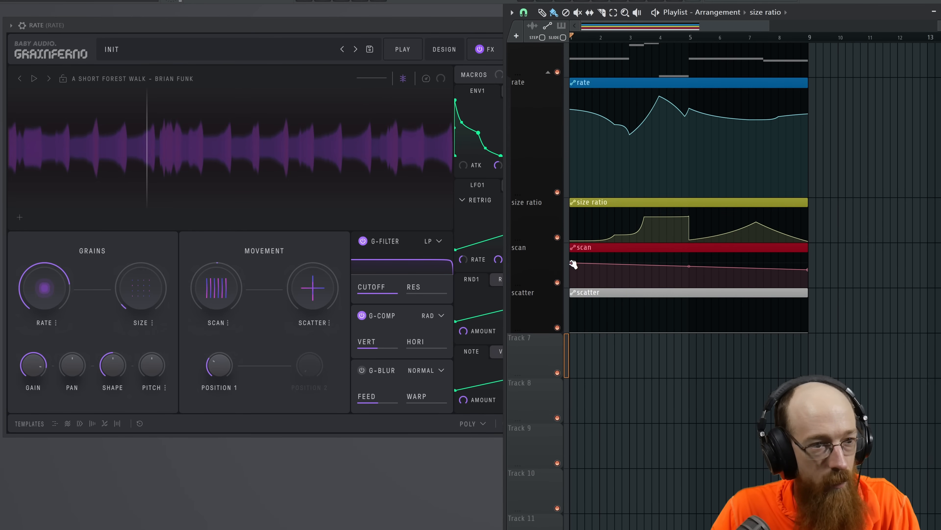
key("space")
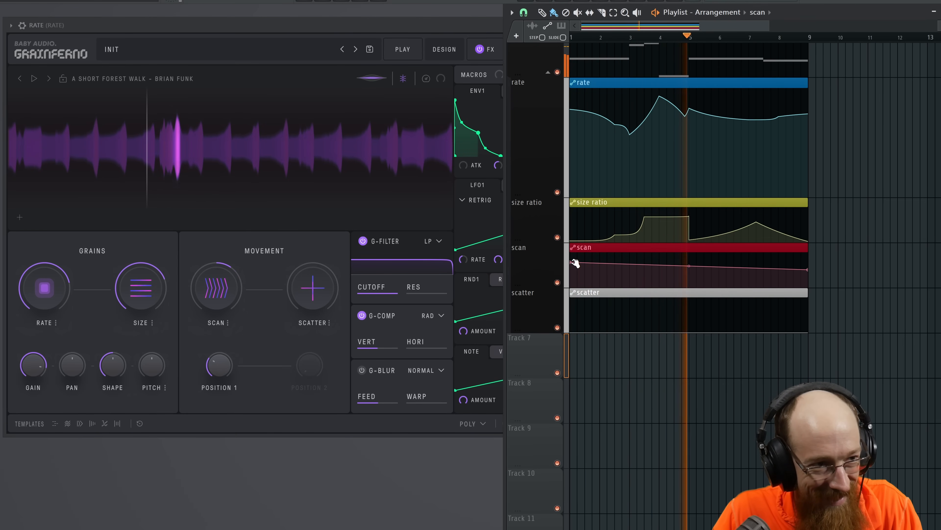
key("space")
left_click_drag(594, 264, 579, 271)
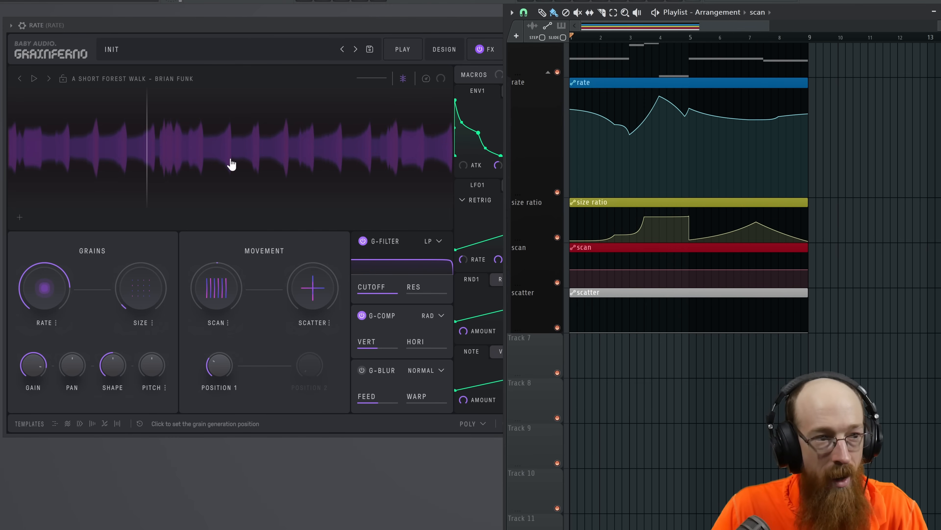
Copy the scan automation's starting value and paste it onto a new point shortly after bar 3
mouse_move(611, 167)
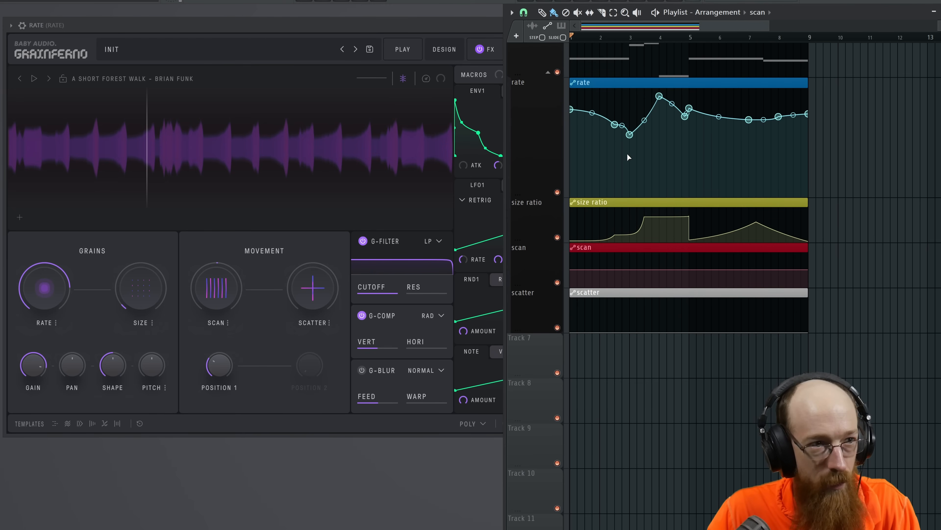
scroll(630, 150, "up", 5)
left_click_drag(637, 151, 862, 246)
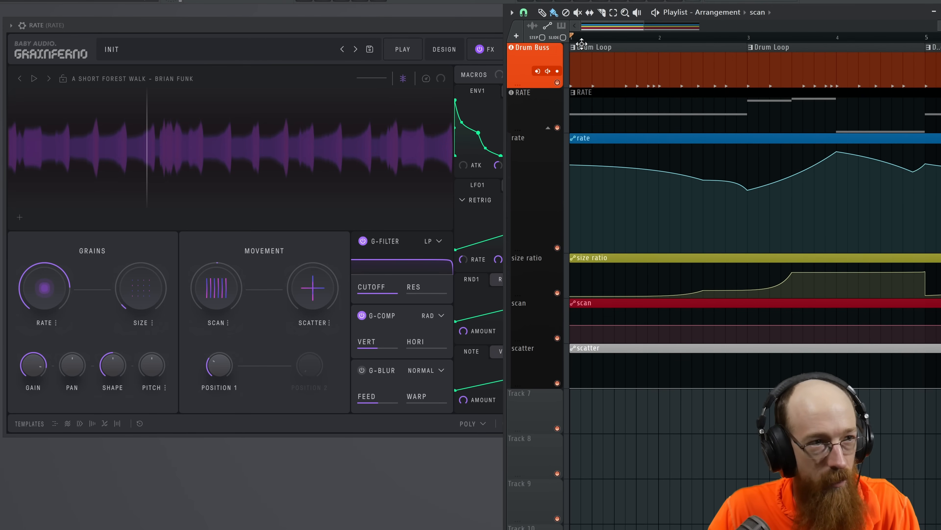
left_click_drag(579, 40, 572, 39)
mouse_move(613, 163)
left_click_drag(802, 209, 678, 175)
left_click_drag(607, 256, 732, 241)
right_click(572, 275)
key("c")
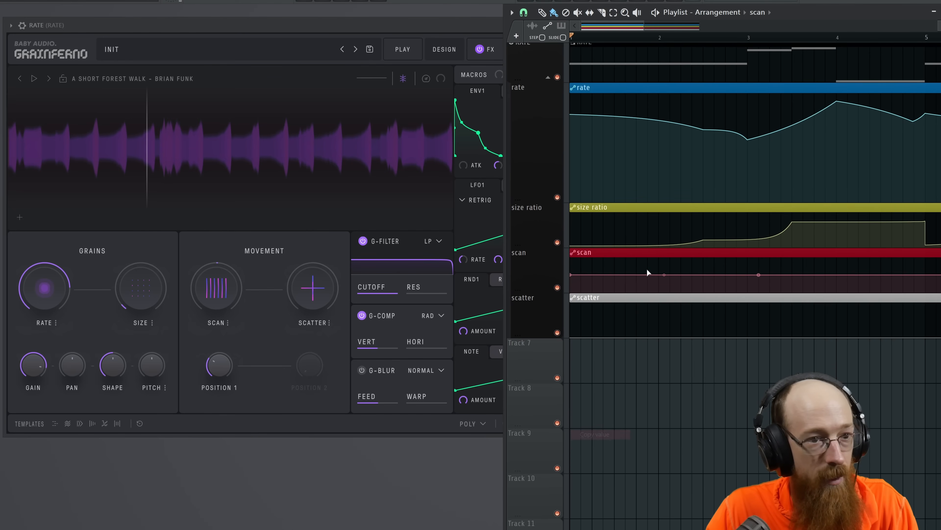
left_click_drag(769, 280, 731, 277)
right_click(721, 272)
key("p")
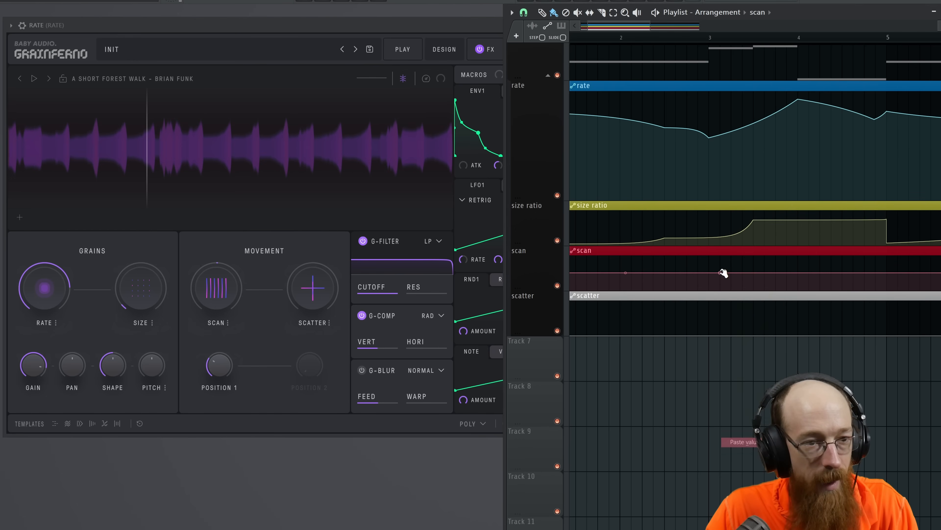
Add a raised scan plateau from just after bar 3 to bar 5, and paste the copied value onto the lower point at bar 5
right_click(729, 264)
left_click_drag(830, 243, 741, 229)
right_click(808, 255)
right_click(804, 266)
right_click(804, 266)
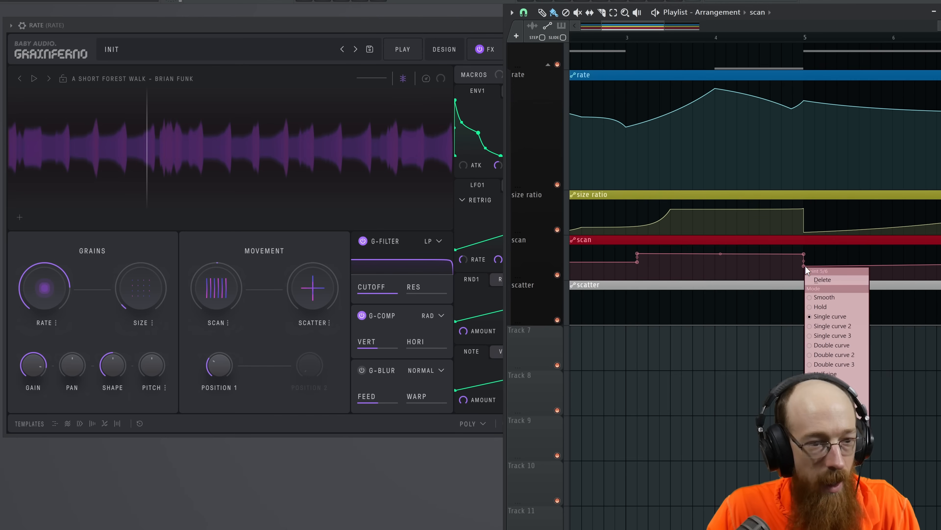
key("p")
scroll(743, 253, "down", 4)
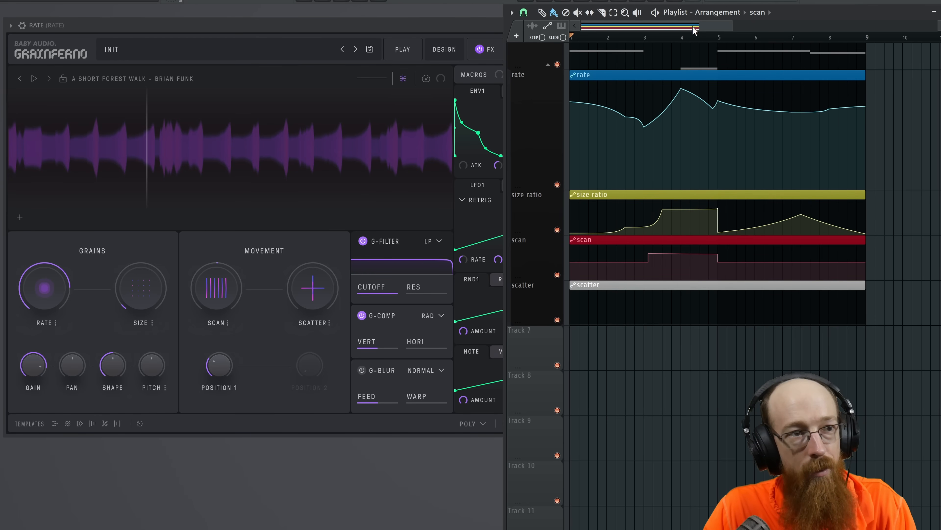
Try sloping the scan automation from just after bar 3 down to a dip shortly before bar 5, and play from around bar 3
key("space")
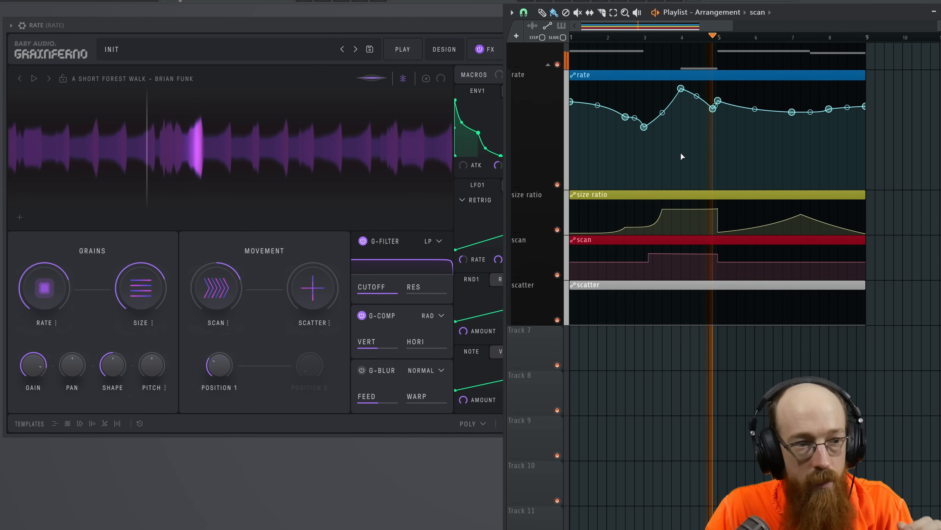
key("space")
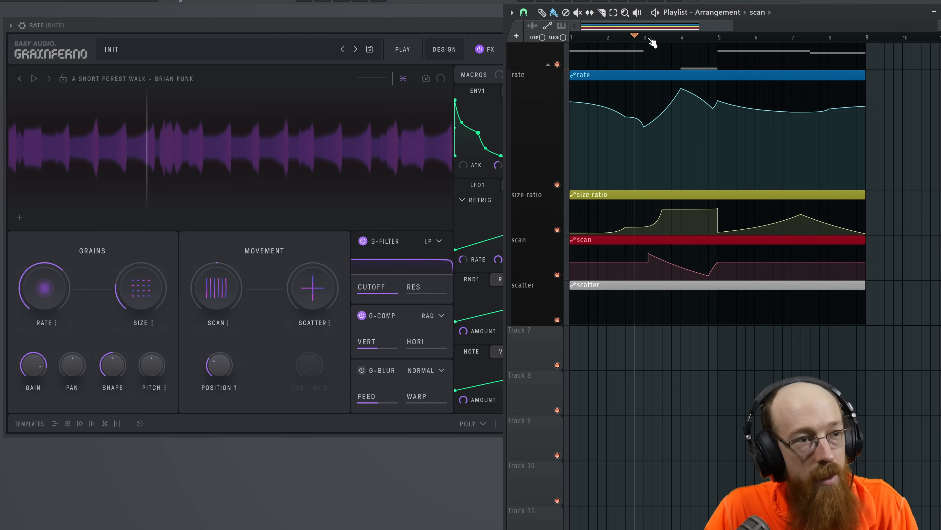
left_click_drag(651, 39, 656, 36)
key("space")
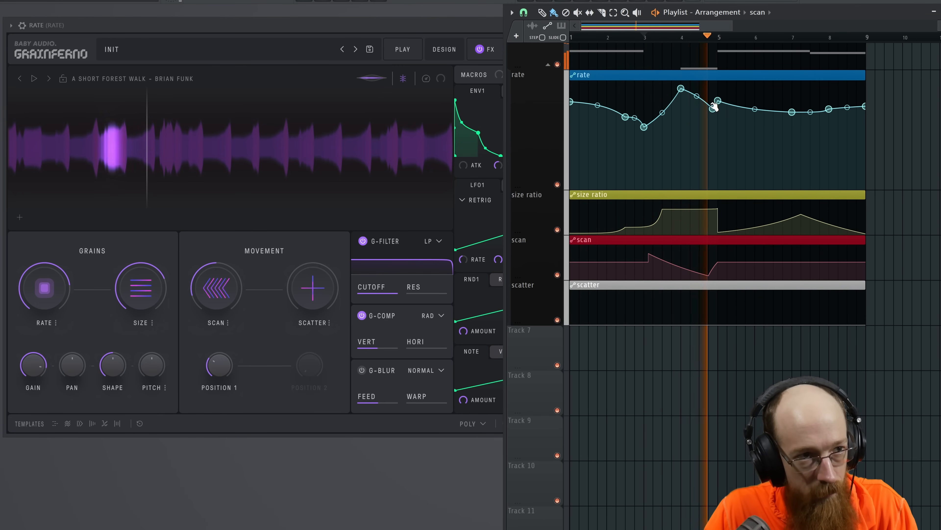
Raise the scan dip back into a plateau ending at bar 5, lower the plateau slightly, and play the part
left_click_drag(707, 277, 710, 252)
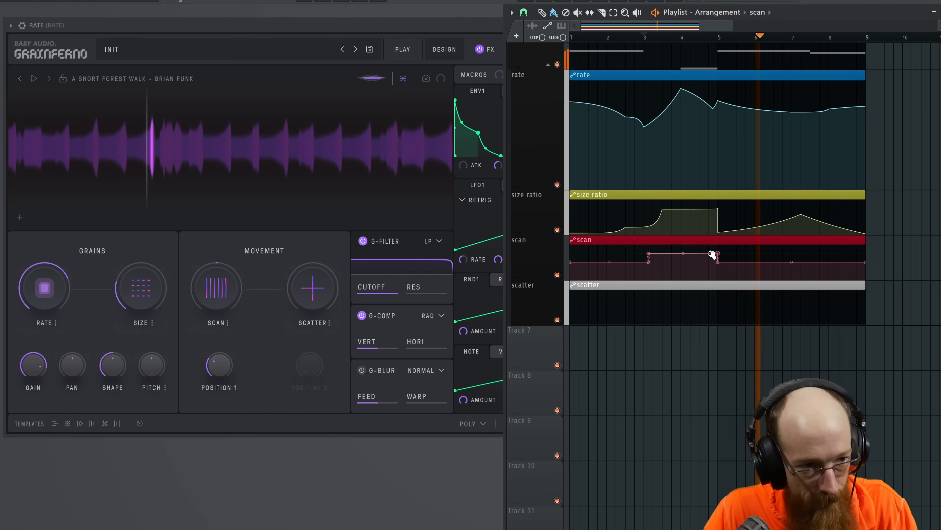
left_click_drag(718, 253, 718, 256)
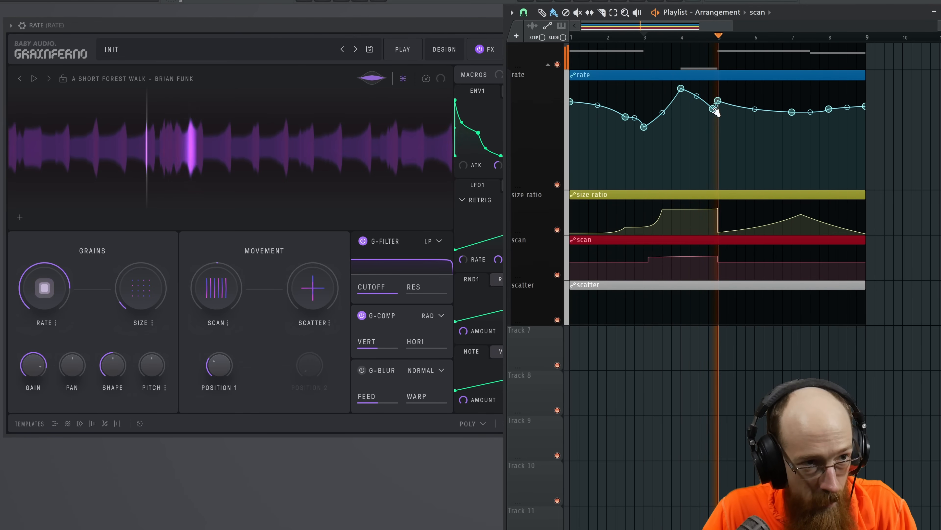
key("space")
Try the rate point just before bar 5 level with the bar 4 peak, play it, and lower the point into a deeper dip
left_click_drag(716, 111, 717, 104)
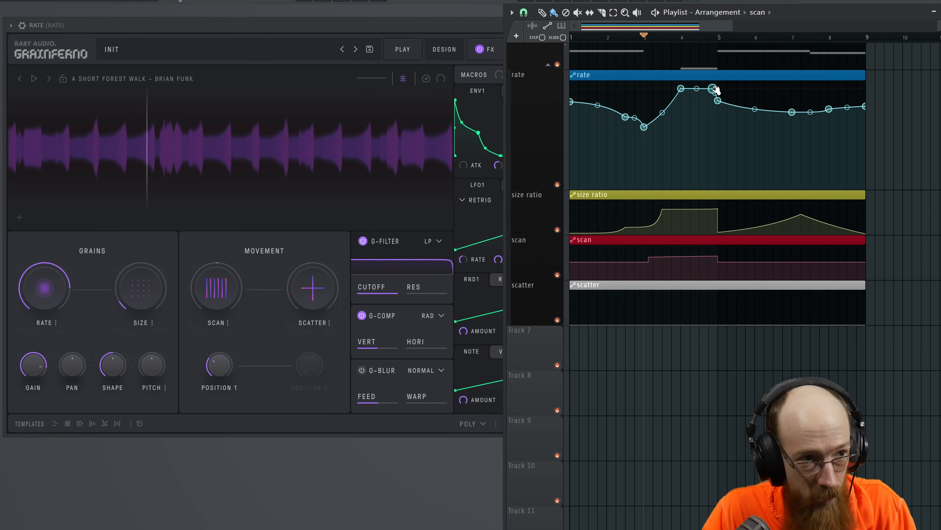
left_click(715, 90)
key("space")
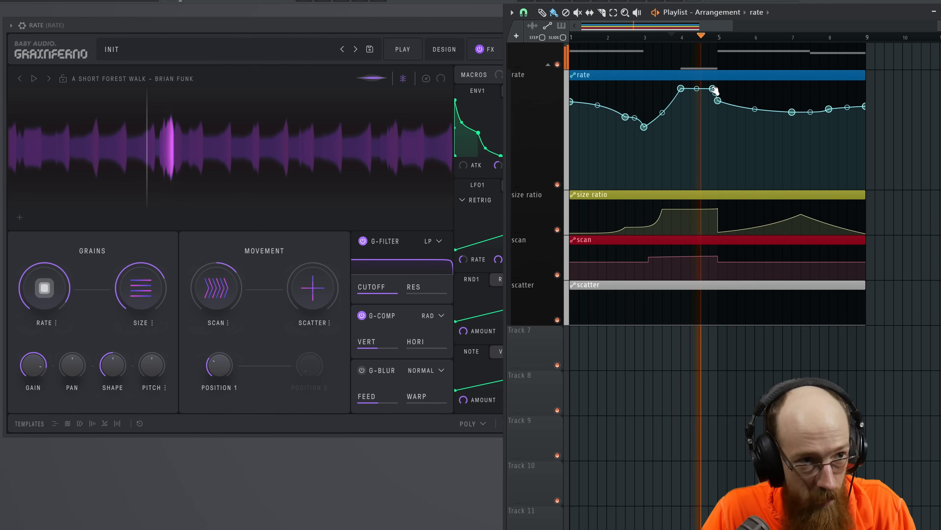
left_click_drag(715, 90, 714, 125)
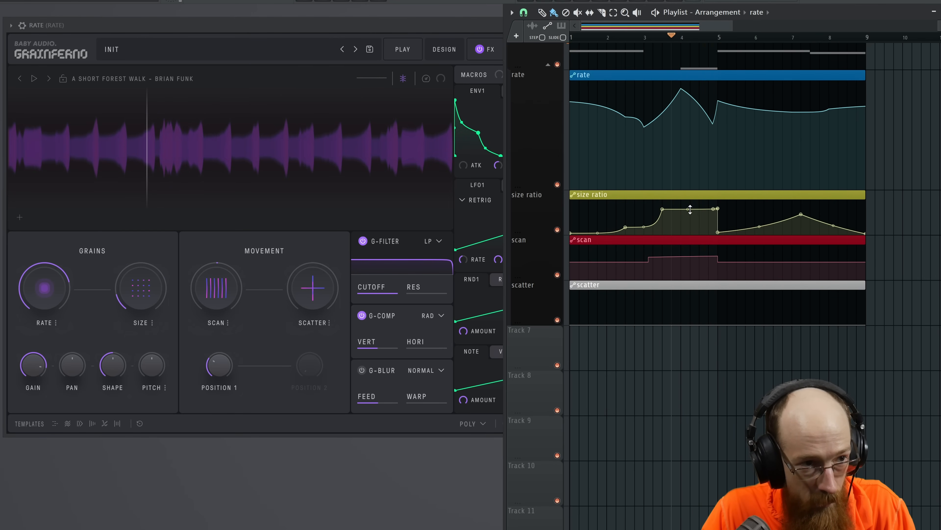
Try a dip in the size ratio plateau shortly before bar 5, play it, and restore the flat plateau
left_click(700, 226)
key("space")
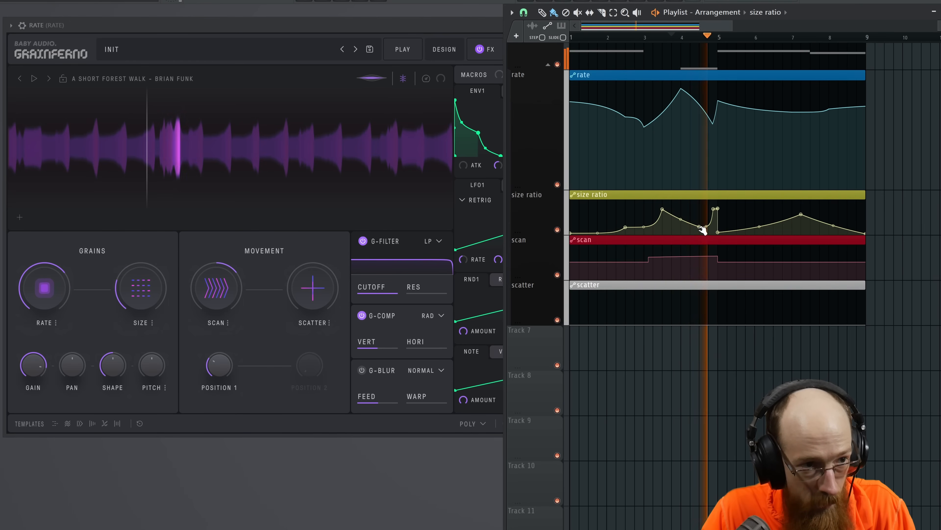
key("space")
key("space")
left_click_drag(699, 227, 713, 209)
key("space")
key("space")
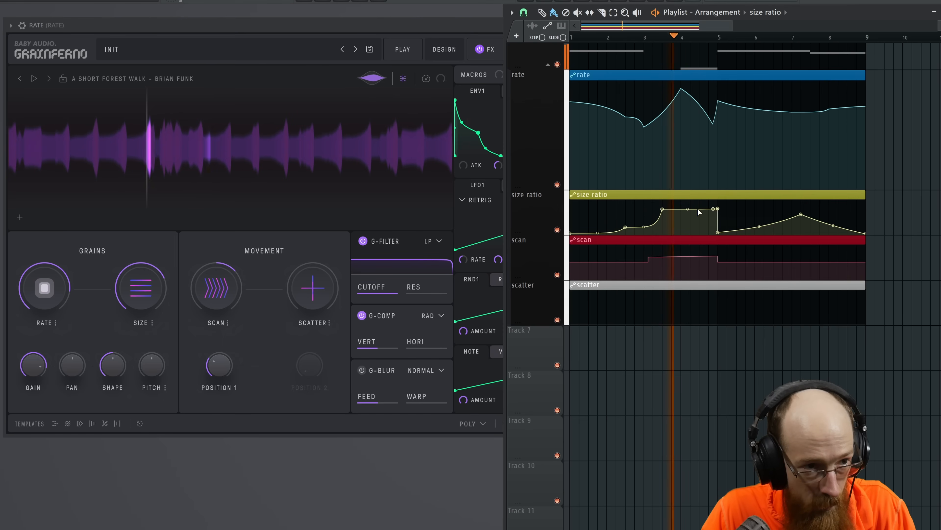
Move the end of the scan plateau slightly before bar 5 so it ramps down to bar 5, and play from before bar 3
mouse_move(718, 256)
left_mouse_down()
mouse_move(710, 246)
mouse_move(711, 269)
mouse_move(710, 256)
left_mouse_up()
key("space")
key("space")
key("space")
key("space")
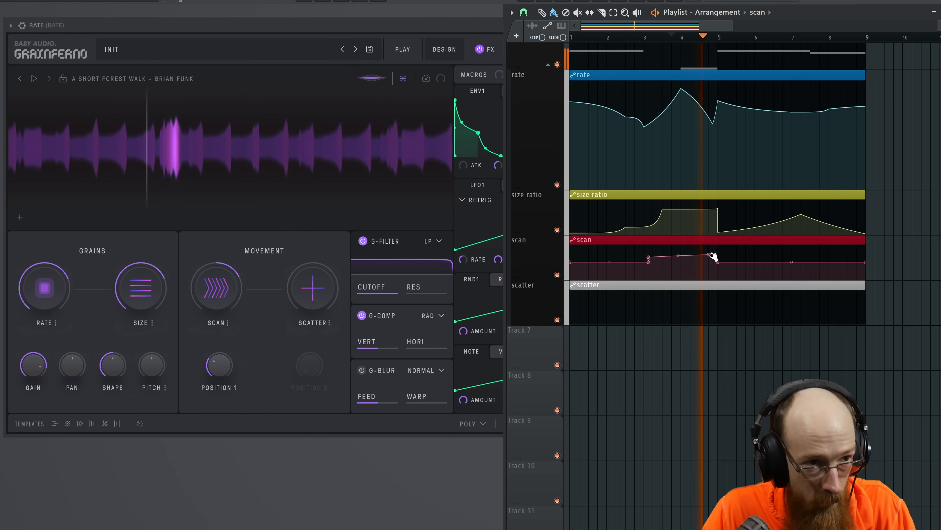
key("space")
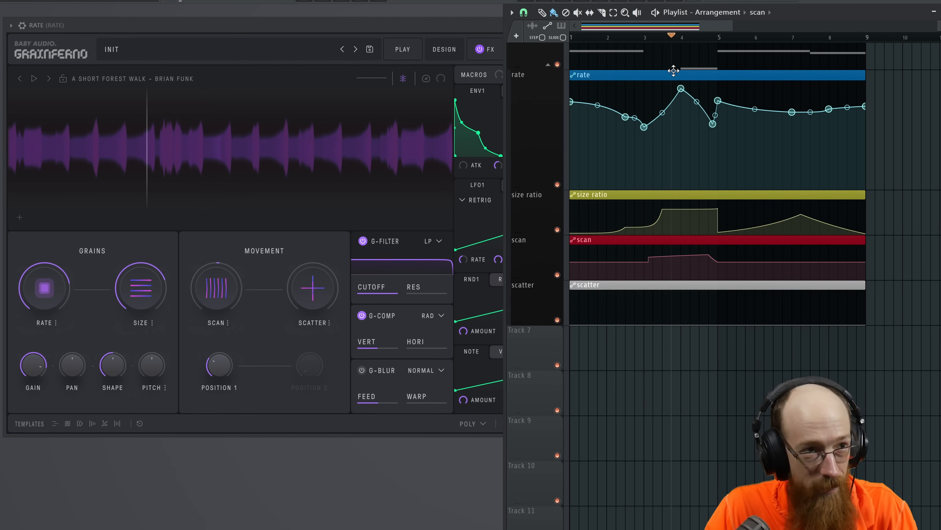
left_click(638, 39)
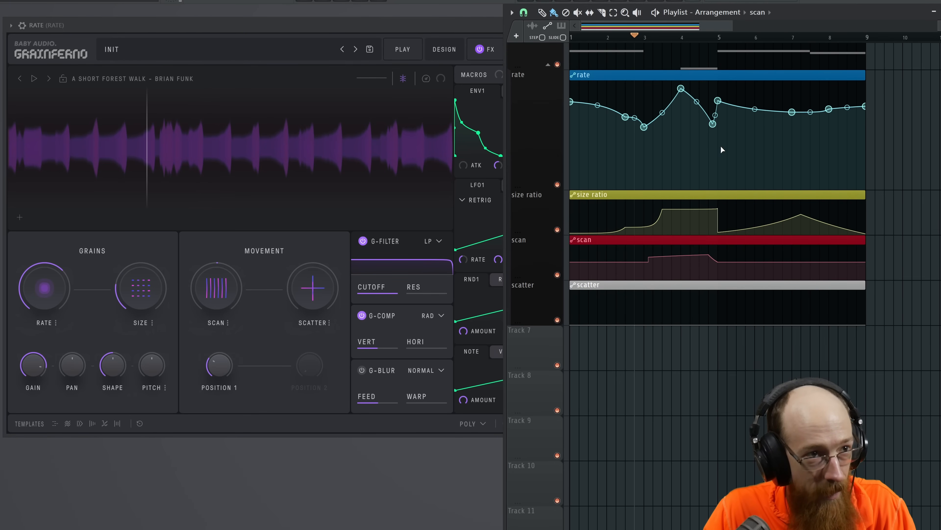
key("space")
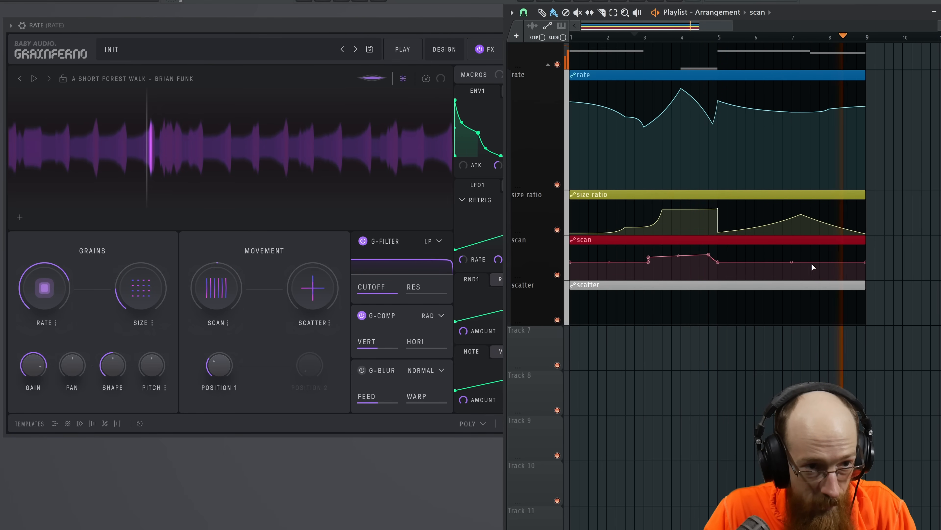
key("space")
Add scan points shortly before bar 7 and bar 9, lower the second into a dip, and play from just after bar 5
right_click(789, 260)
right_click(854, 266)
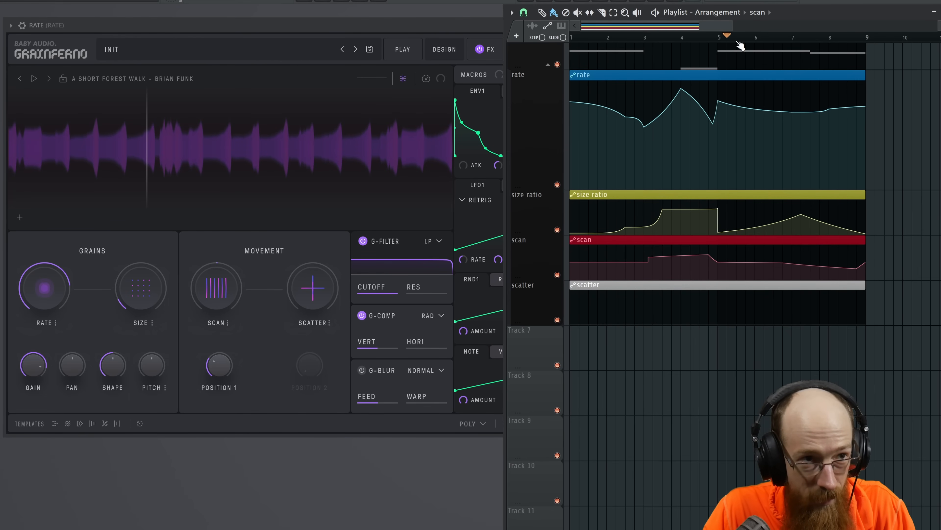
key("space")
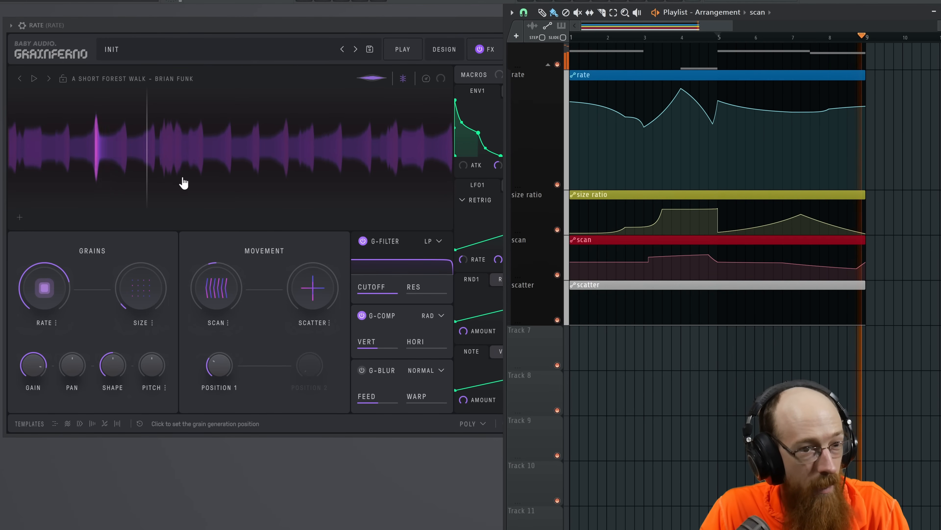
key("space")
Try raising the scan point before bar 9 slightly above the baseline, and play from shortly before bar 6
left_click_drag(856, 267, 858, 262)
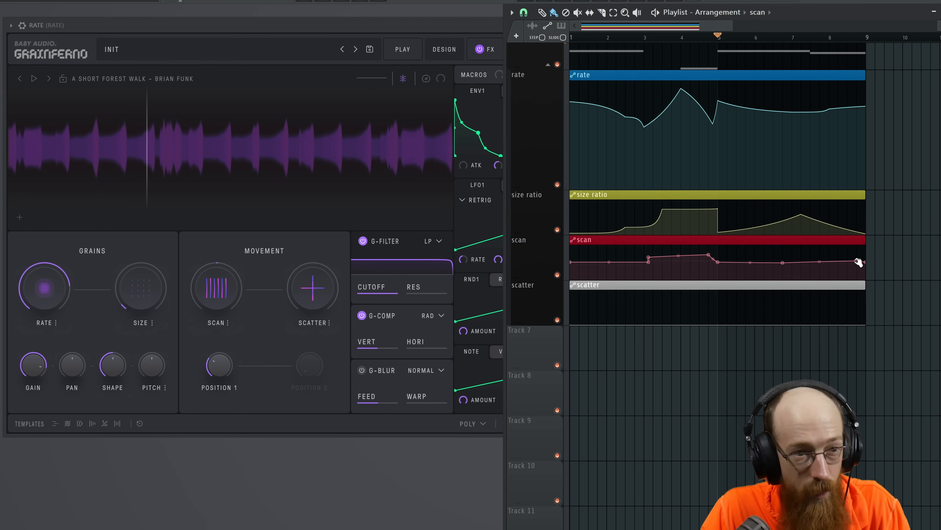
left_click(759, 37)
key("space")
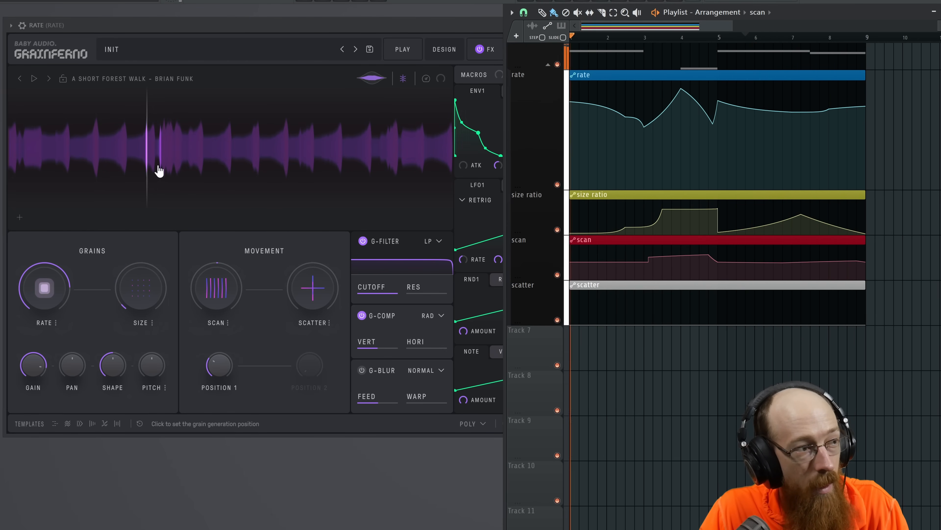
key("space")
Try raising the scan point before bar 9 into a clear peak, and play the passage
left_click_drag(857, 261, 856, 254)
key("space")
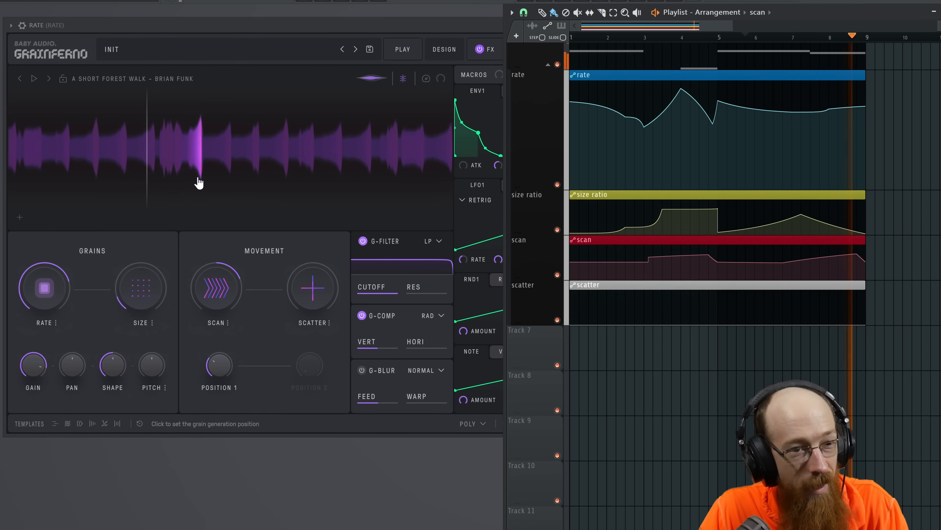
key("space")
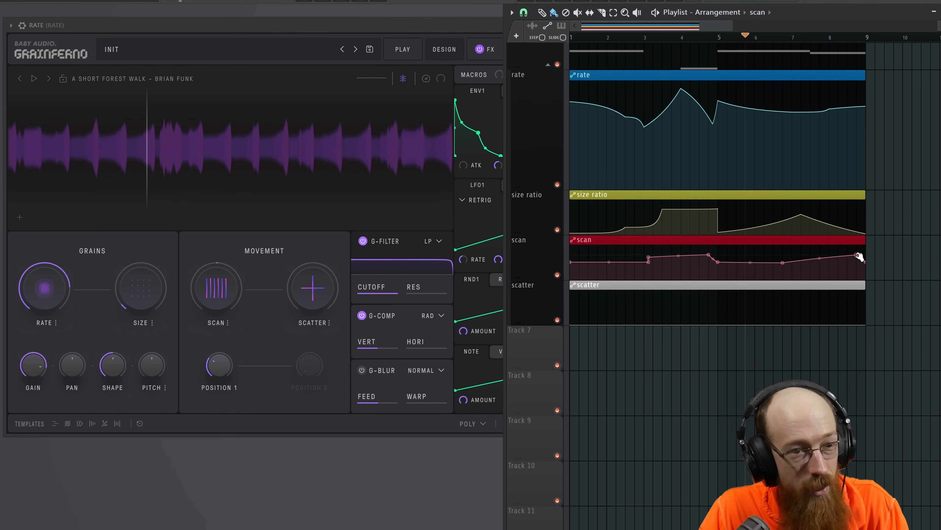
Try two slightly lowered positions for the scan point before bar 9, playing the passage with each
key("space")
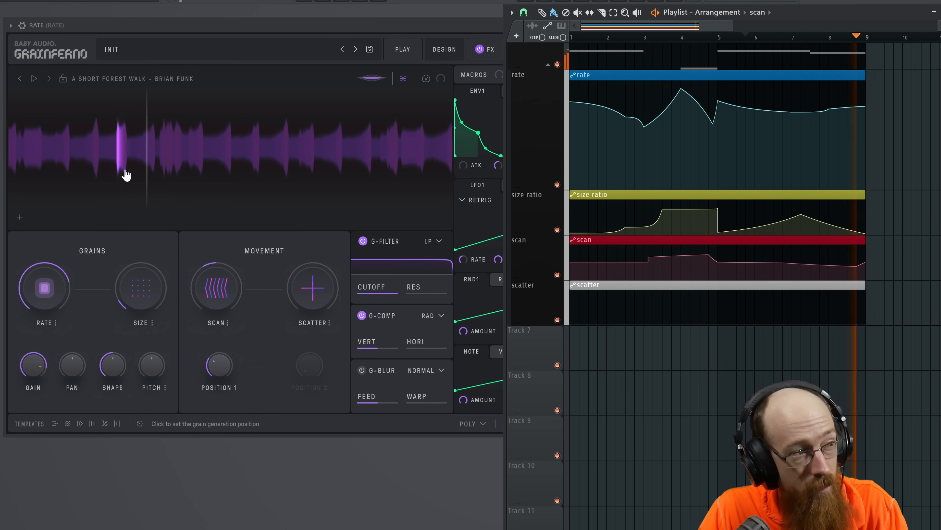
key("space")
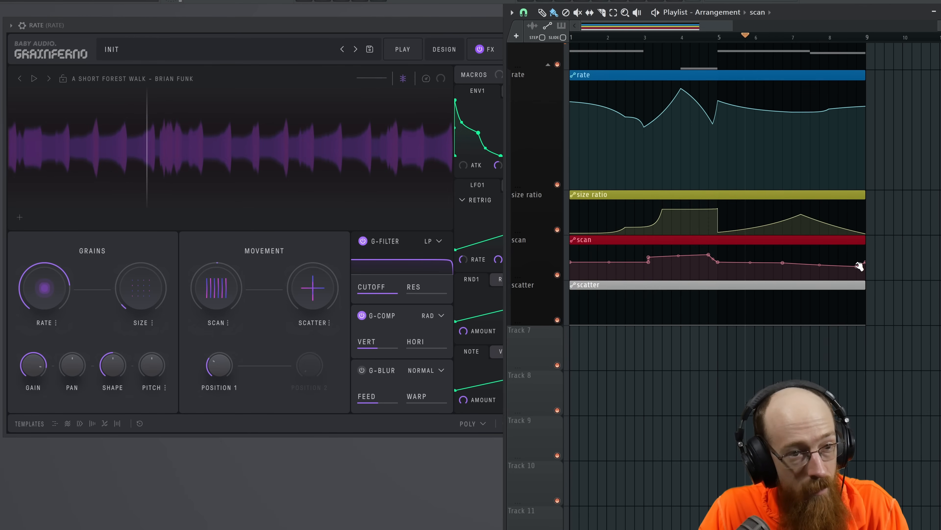
key("space")
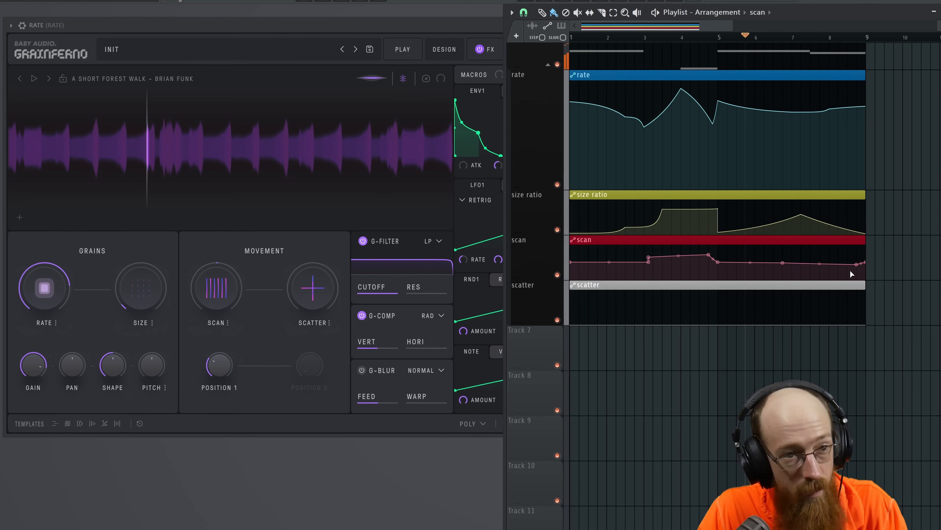
key("space")
Add a scan point at about bar 8.5, raise the point after it into a small peak, and play from shortly before bar 7
left_click_drag(861, 265, 859, 261)
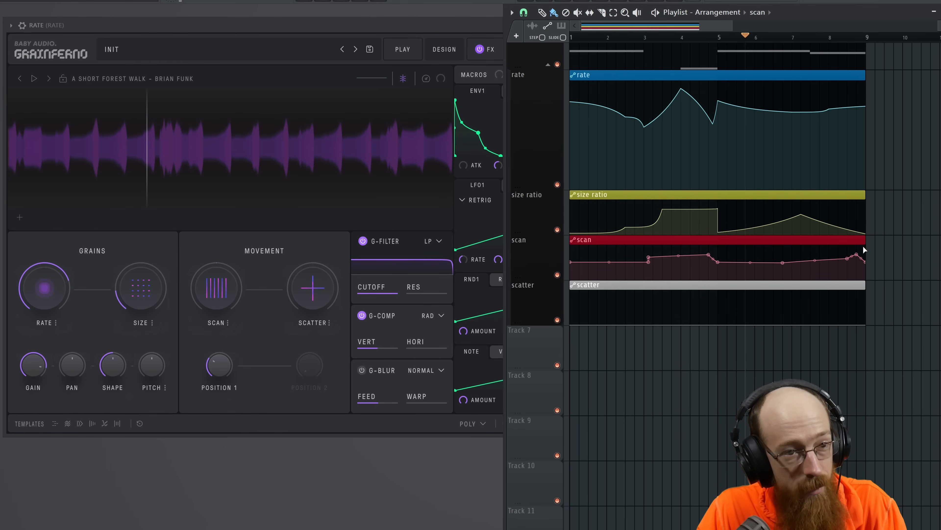
scroll(866, 256, "up", 2)
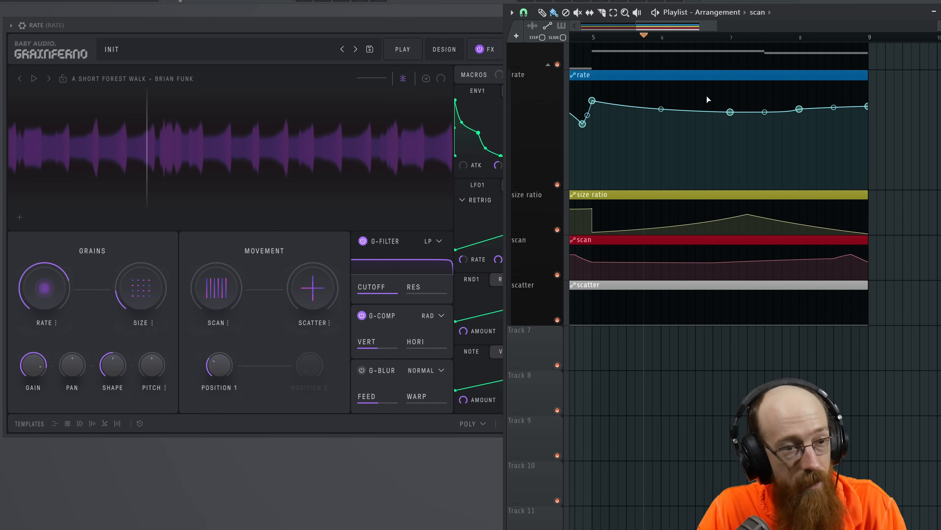
left_click_drag(731, 45, 700, 42)
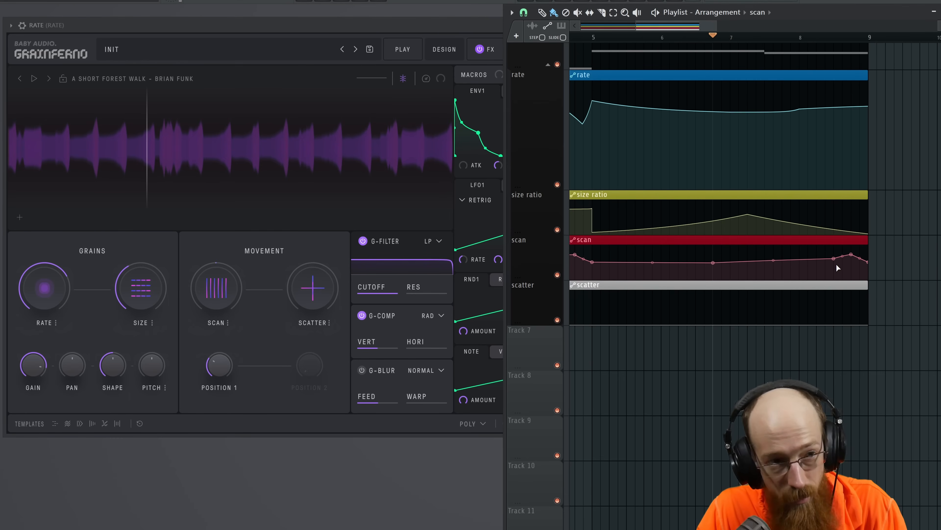
key("space")
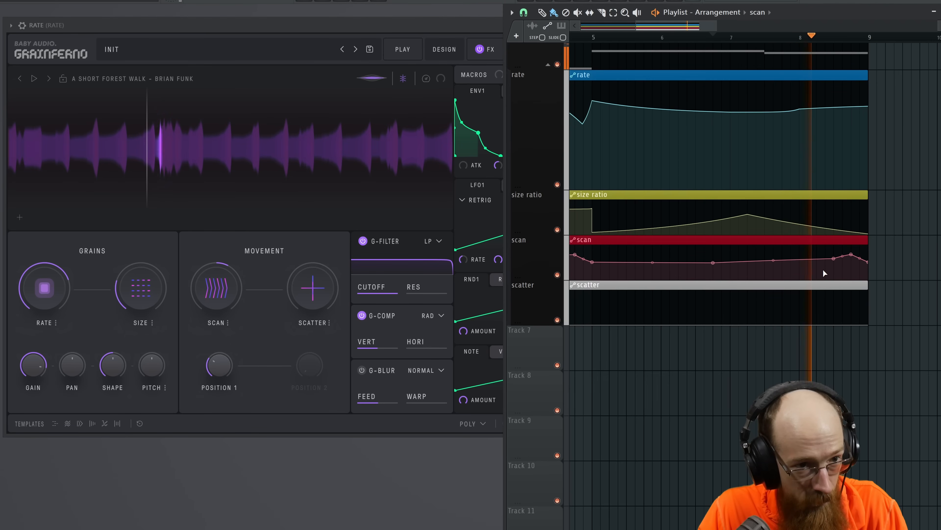
Raise the scan peak before bar 9, add a vertical step up to it at about bar 8.5, and play the passage
left_click_drag(852, 255, 852, 246)
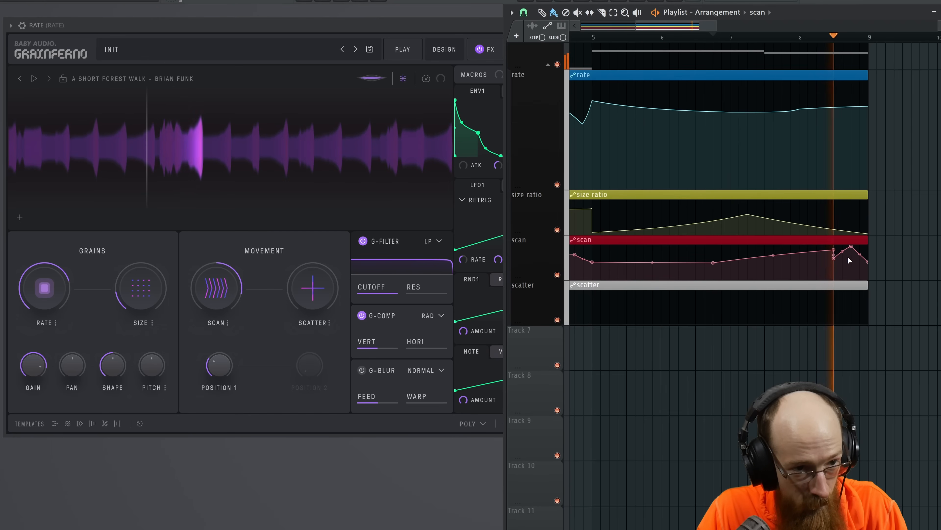
key("space")
right_click(835, 251)
key("space")
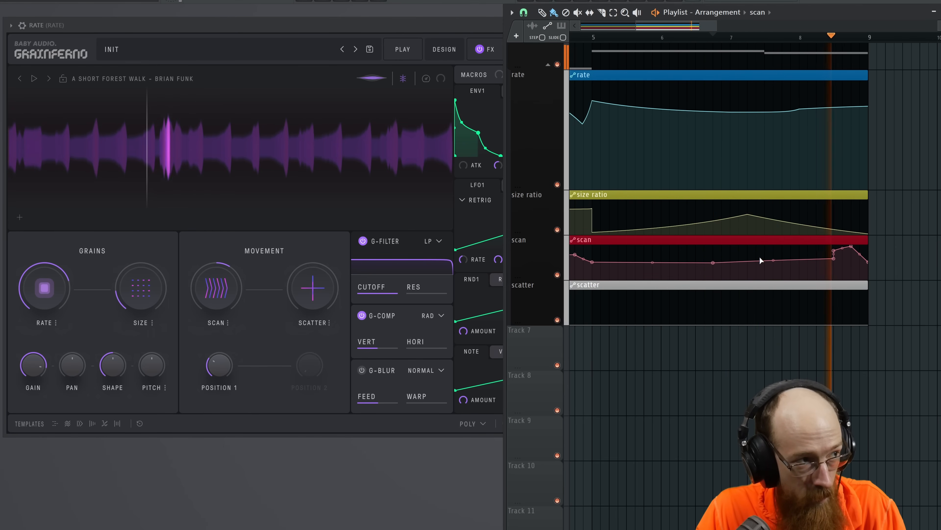
key("space")
Add a rate automation point at about bar 8.5, raise it to a peak near the maximum, and play the passage
key("space")
left_click(852, 96)
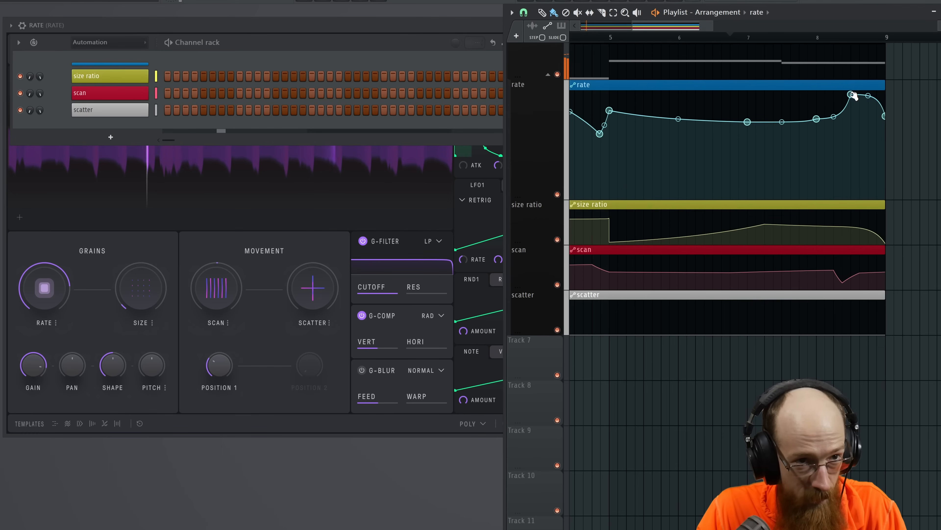
left_click_drag(852, 94, 852, 91)
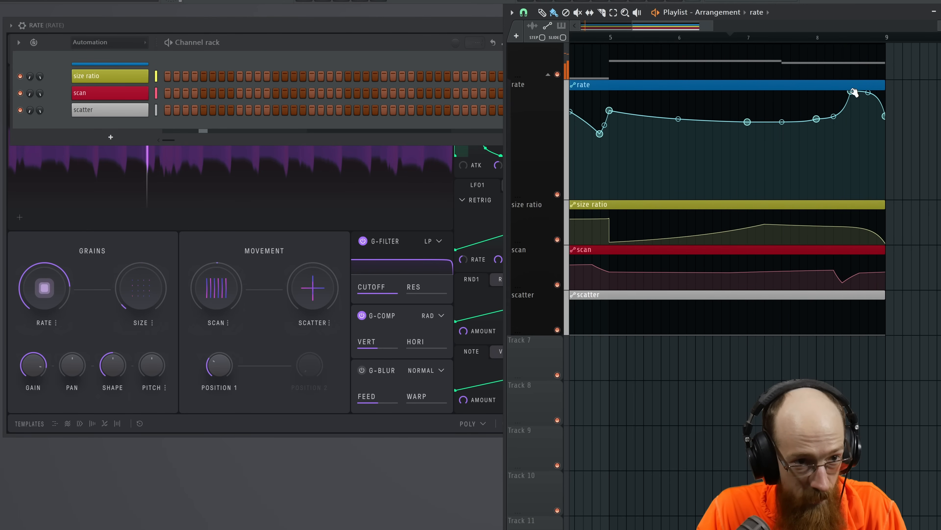
scroll(793, 178, "down", 3)
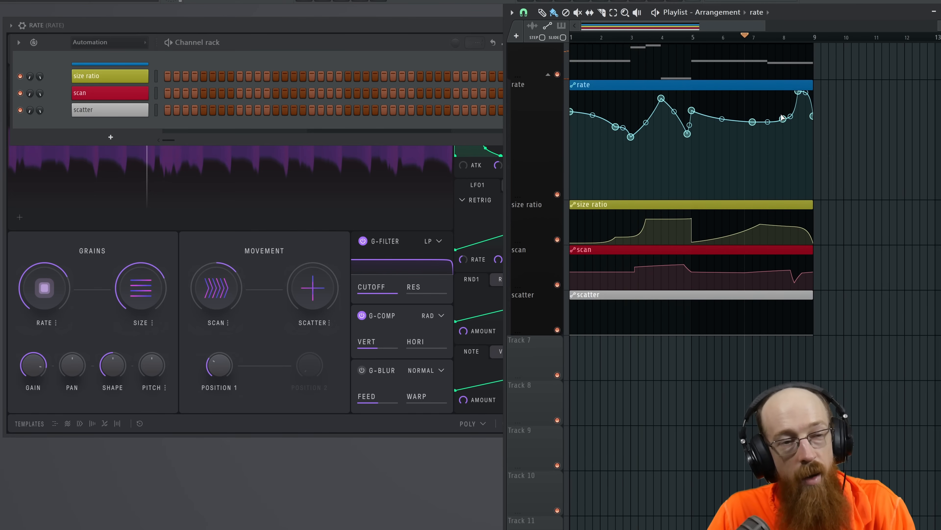
Bring the Grainferno window forward, select the size ratio clip in the playlist, and play from shortly before bar 7
left_click(275, 282)
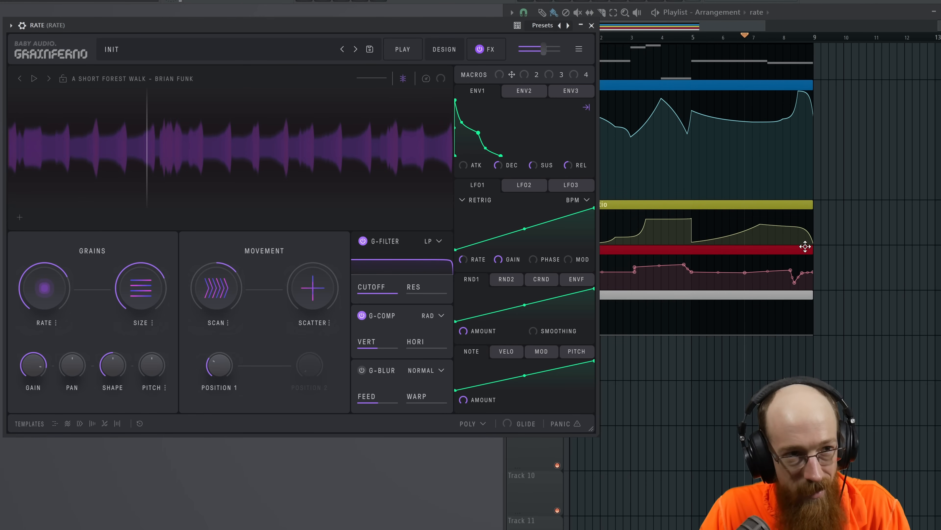
left_click(740, 203)
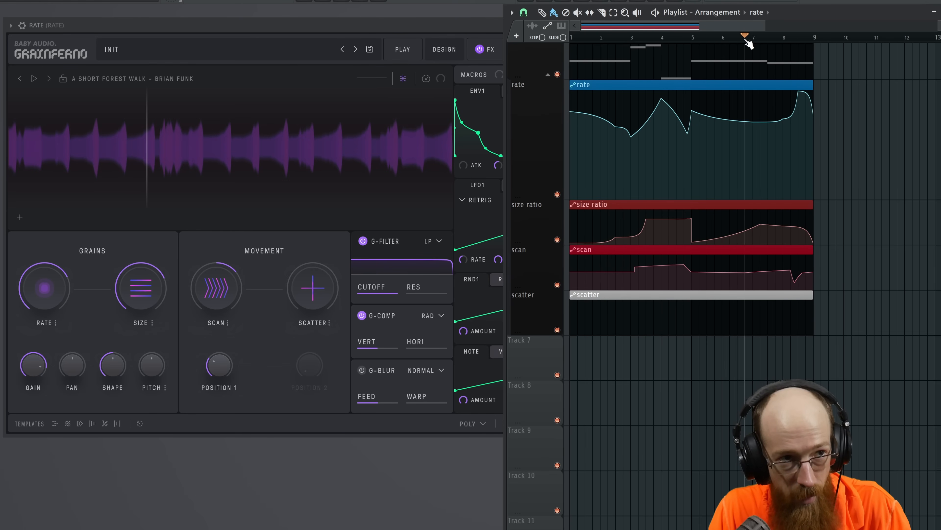
key("space")
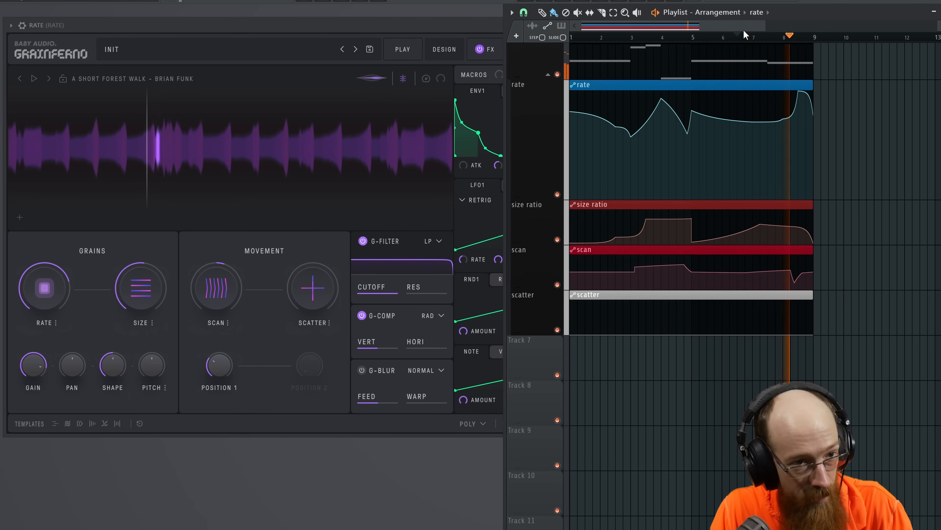
Play the passage from about bar 6.5, stop it, and clear the automation clip selection in the playlist
left_click(743, 30)
key("space")
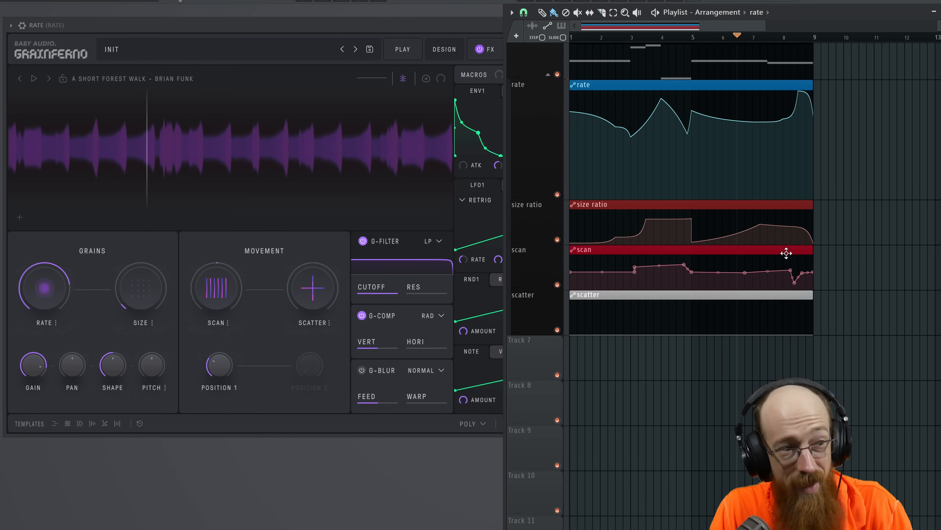
left_click_drag(841, 107, 777, 261)
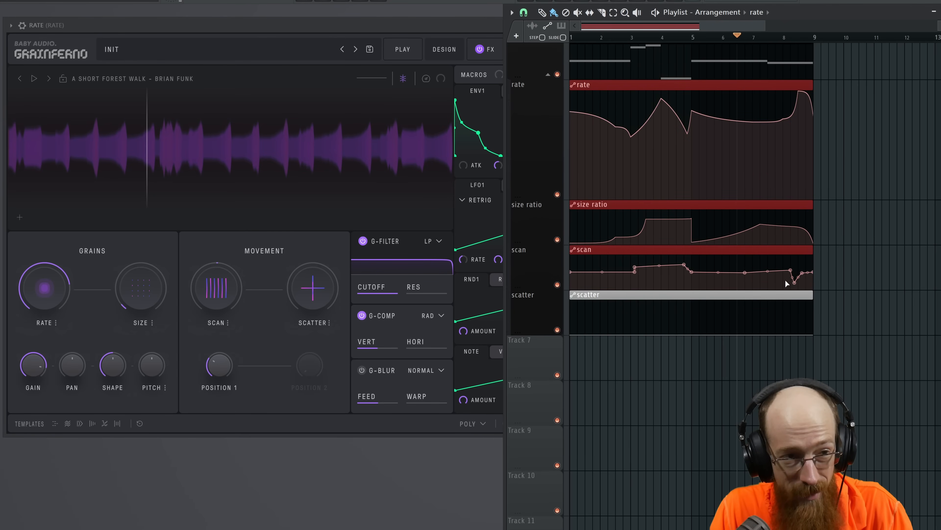
left_click(823, 249, "ctrl")
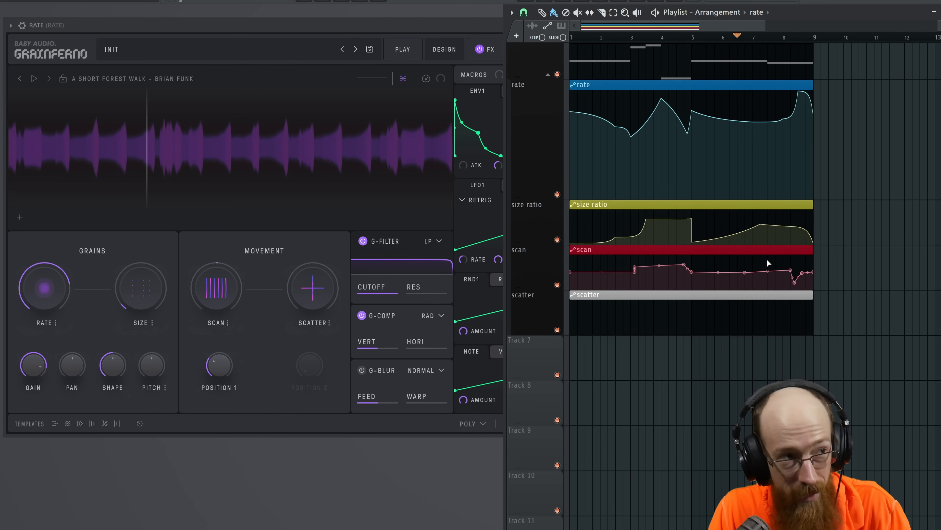
Try a curved scatter peak at about bar 8.5, play the passage from about bar 6.5, and remove the peak
left_click(472, 24)
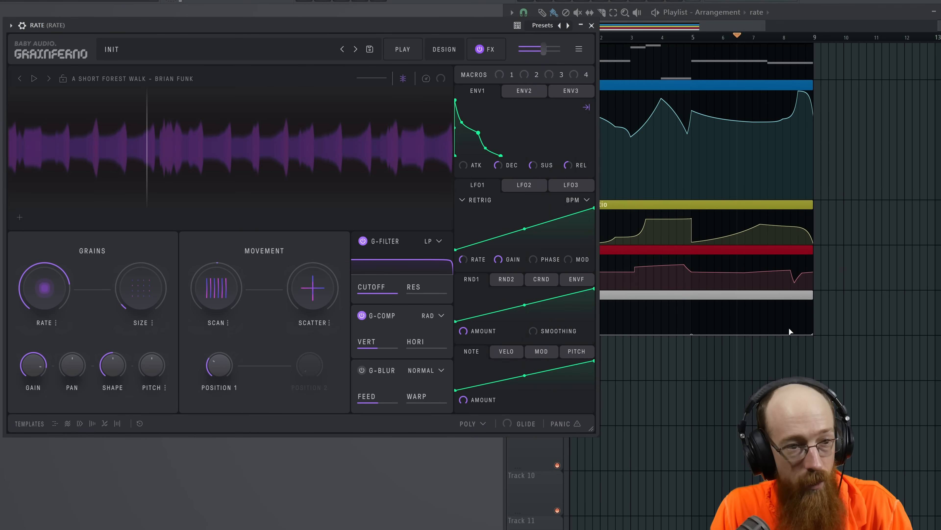
left_click(758, 353)
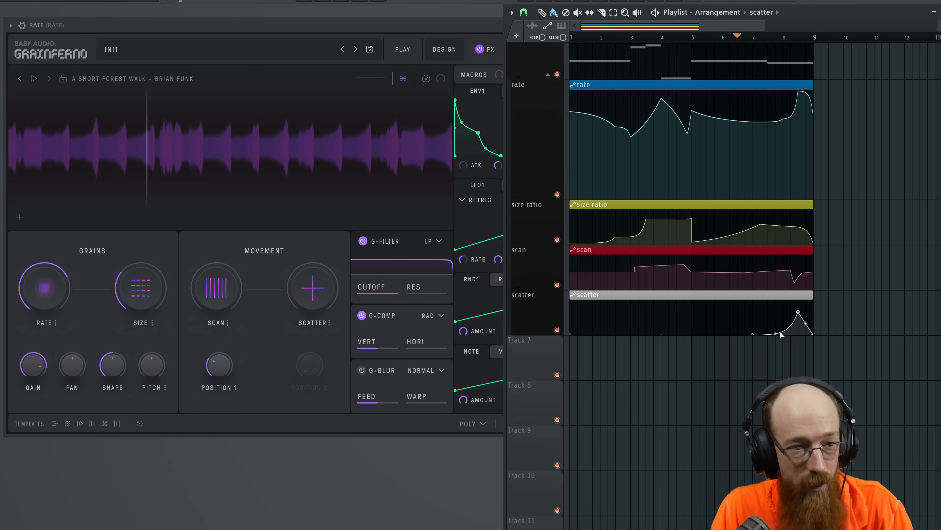
key("space")
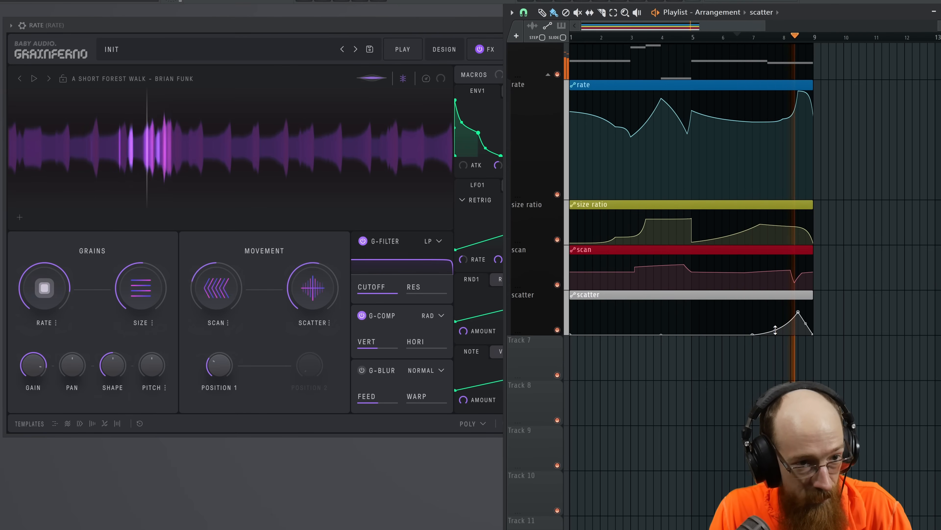
key("space")
right_click(799, 312)
left_click(806, 325)
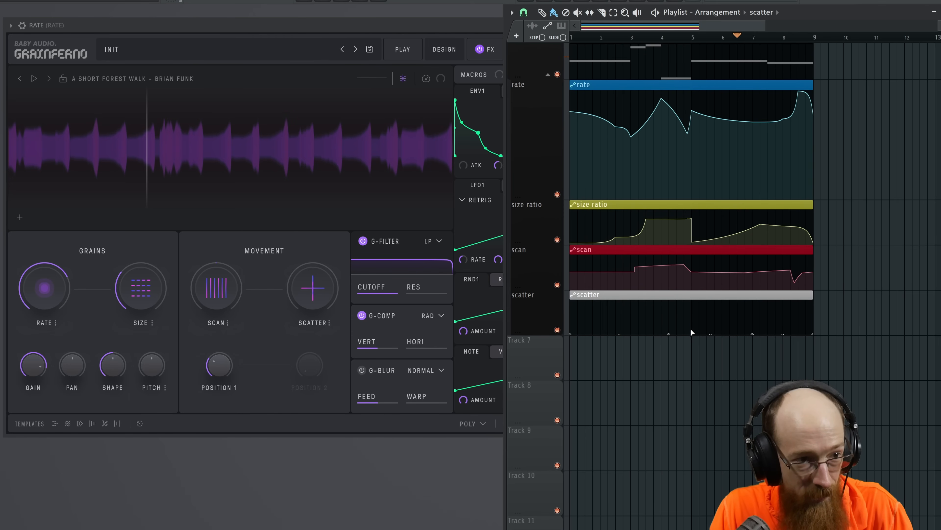
Add a curved scatter rise peaking at bar 5 with a vertical drop back to zero, and play from bar 4
left_click_drag(691, 303, 705, 331)
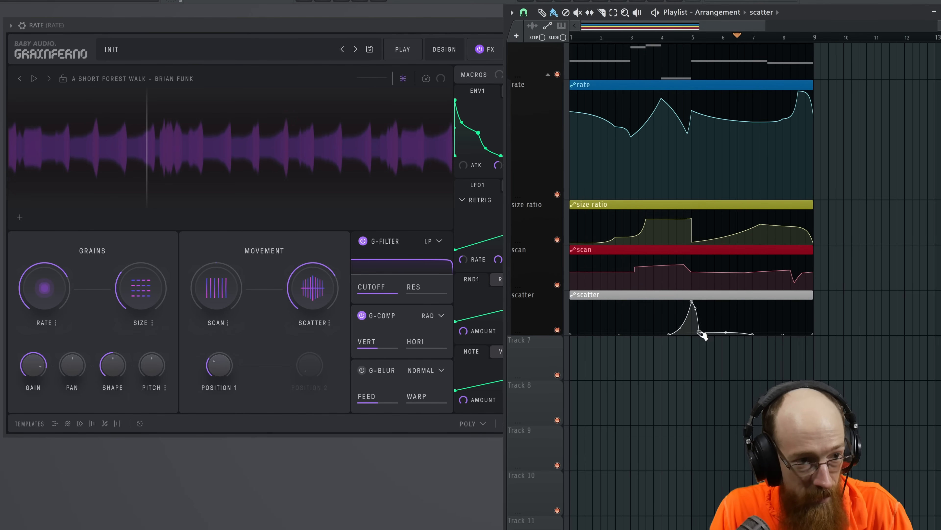
left_click(664, 36)
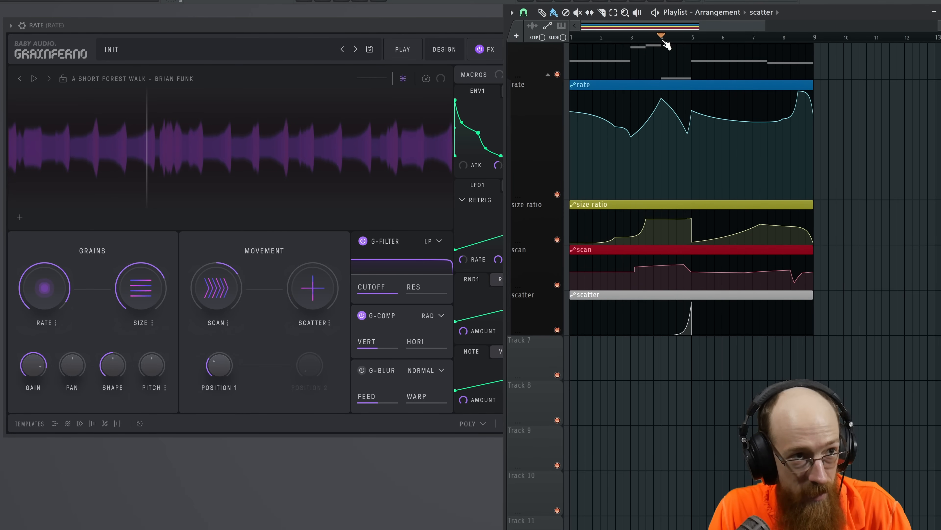
key("space")
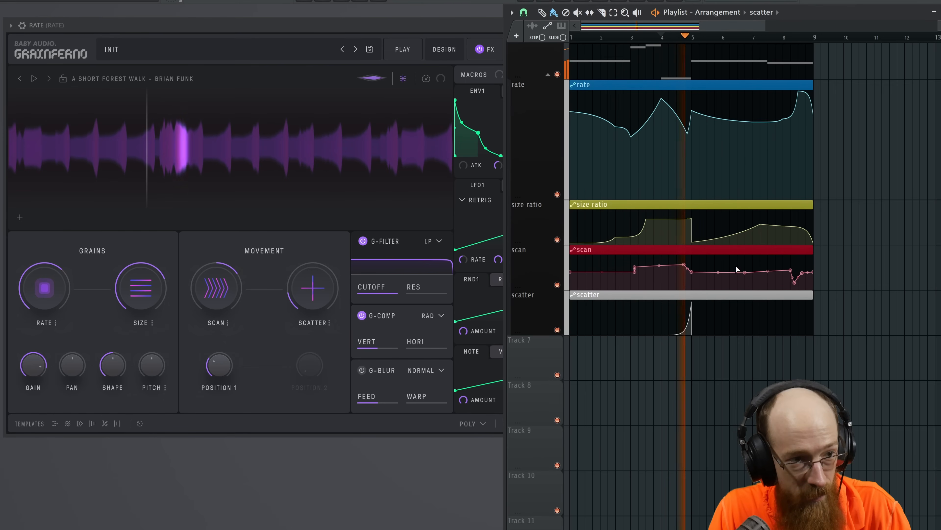
key("space")
key("space")
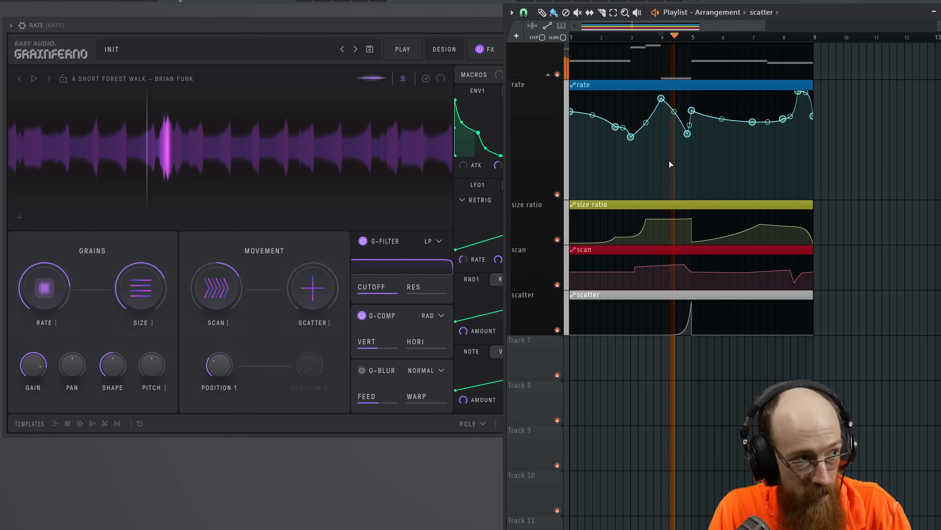
key("space")
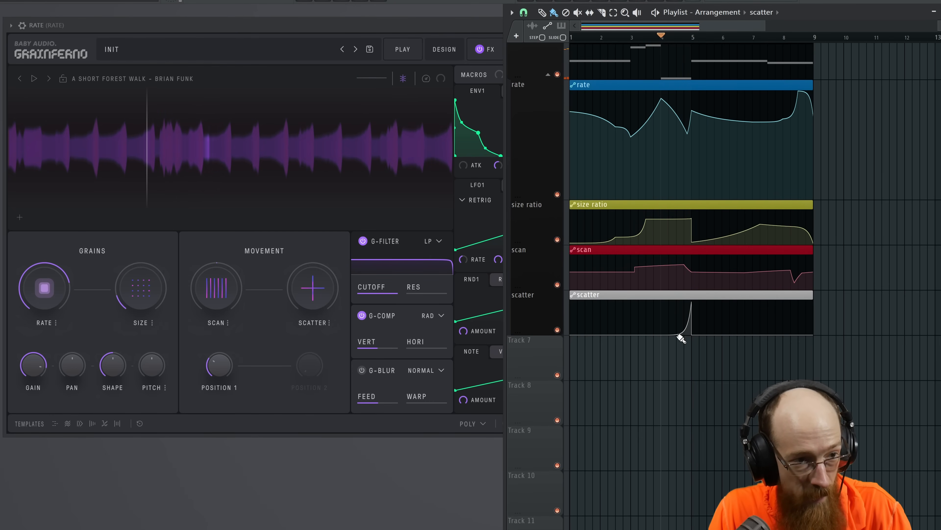
Bend the scatter rise before bar 5 into a steep plateau near the maximum, and play from bar 4 and from bar 1
left_click_drag(680, 334, 680, 301)
key("space")
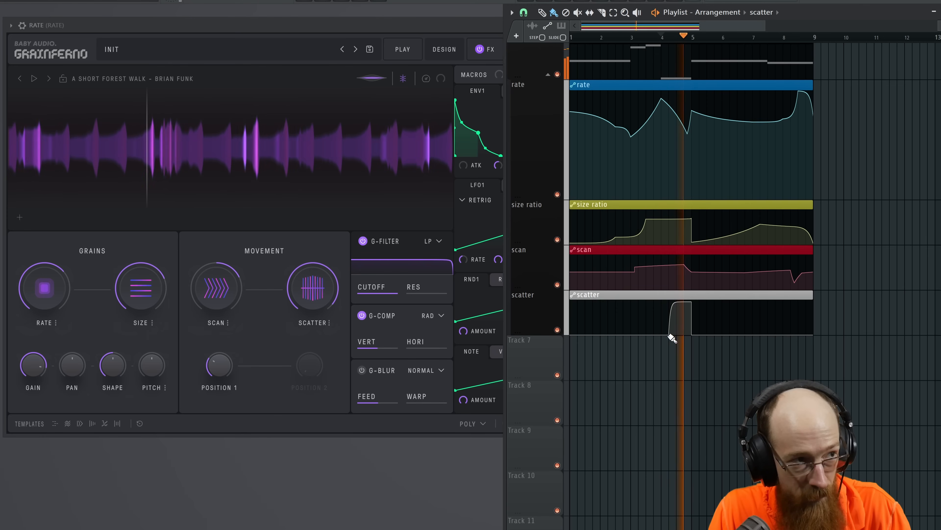
key("space")
left_click(572, 37)
key("space")
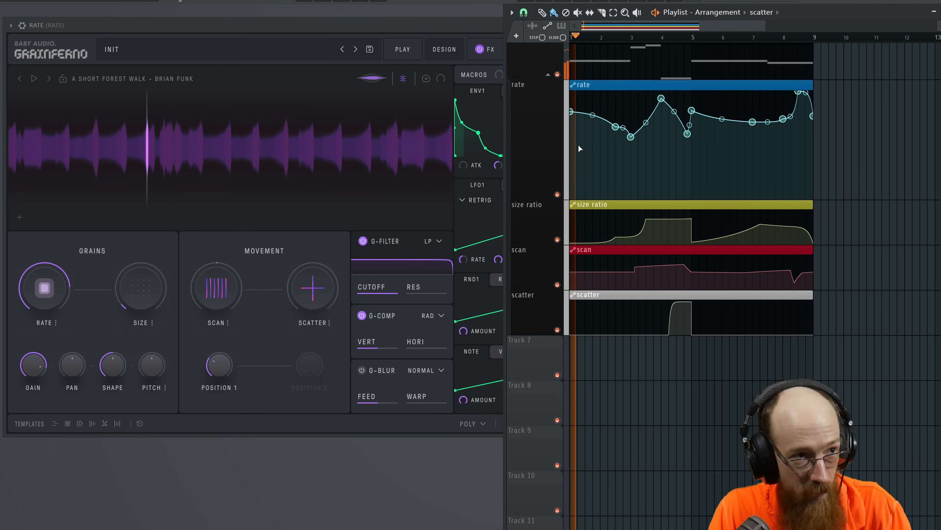
scroll(664, 167, "up", 2)
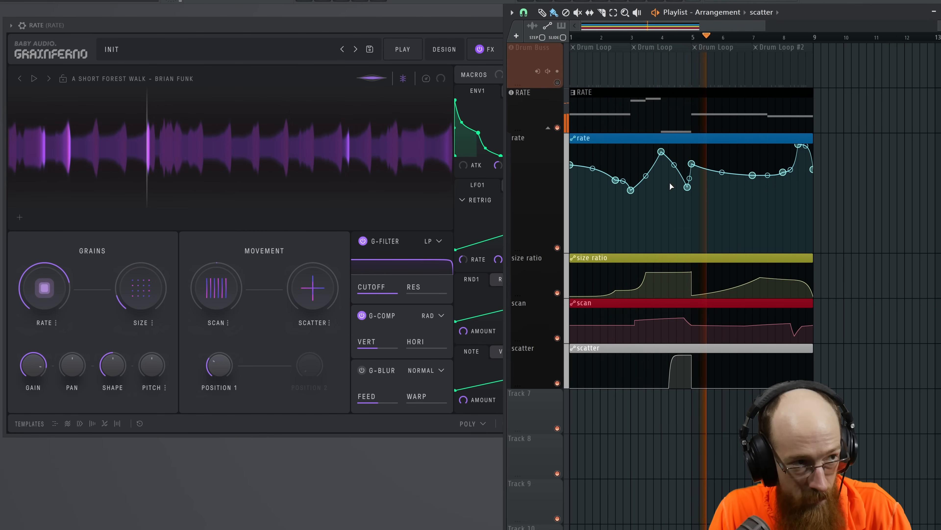
Turn on Grainferno's Soft Clip effect, raise its tone, resonance and gain, set its mix to maximum, and toggle the reverb
left_click(426, 31)
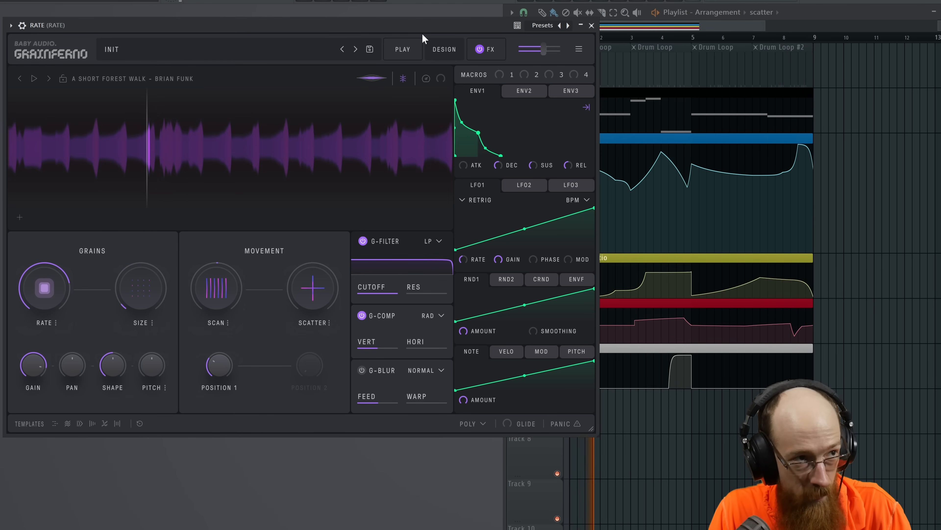
left_click(486, 49)
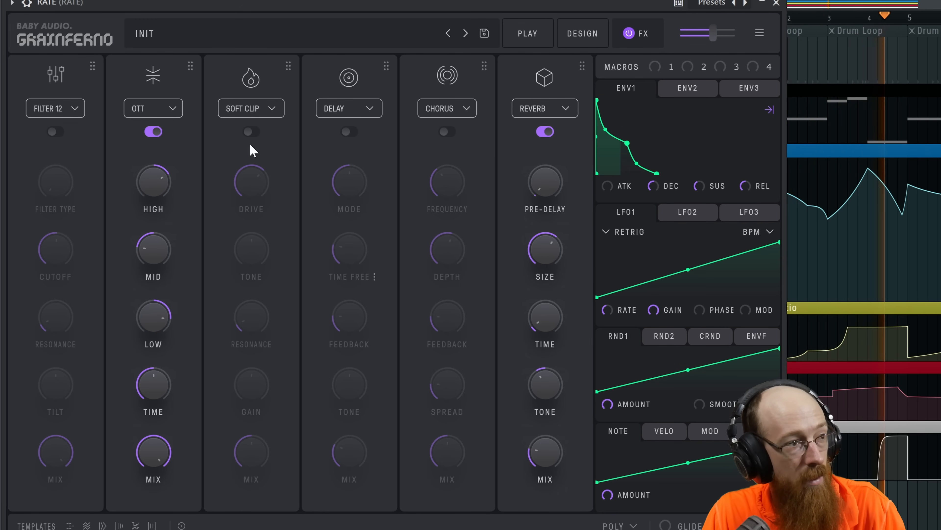
left_click(252, 133)
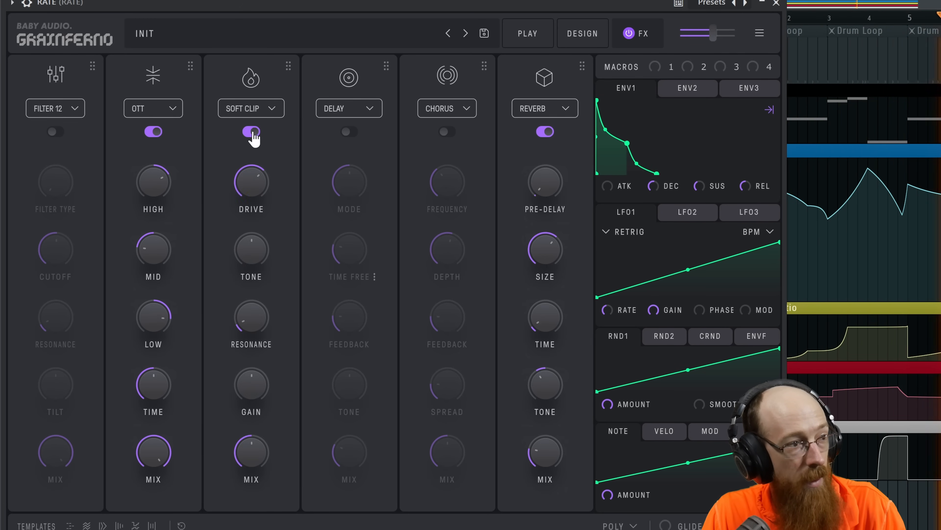
left_click_drag(255, 325, 256, 230)
left_click_drag(252, 275, 252, 285)
left_click_drag(252, 399, 252, 336)
left_click_drag(248, 385, 247, 400)
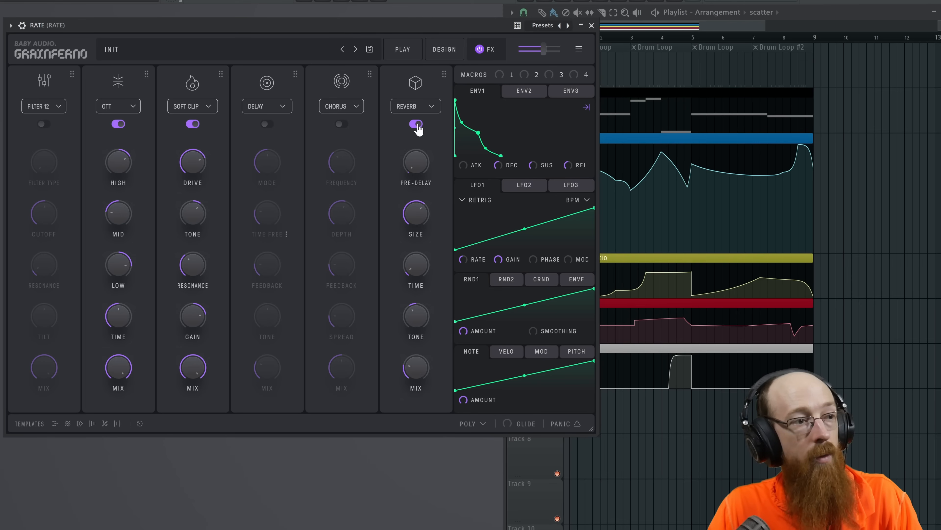
left_click(544, 131)
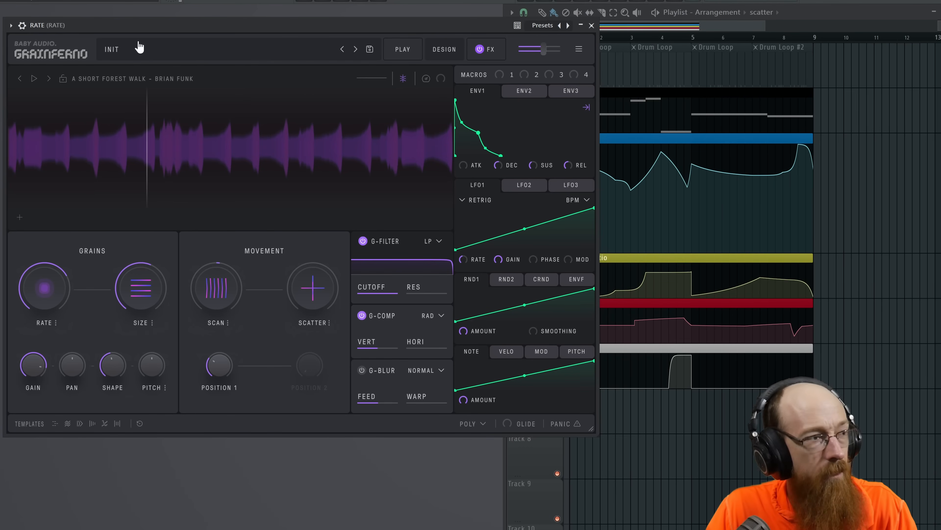
Browse the RATE channel's parameters, create an automation clip for window shape, and hide the browser
left_click(11, 25)
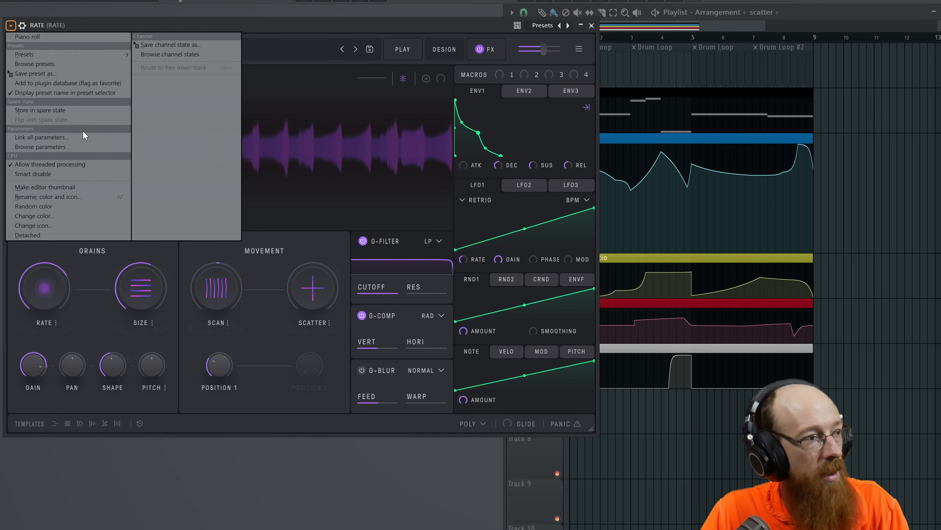
left_click(84, 148)
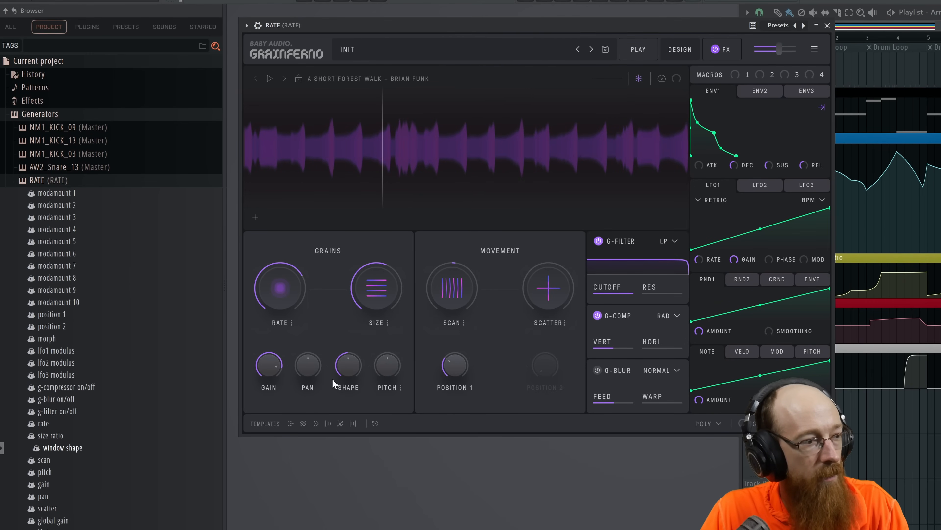
right_click(69, 450)
key("a")
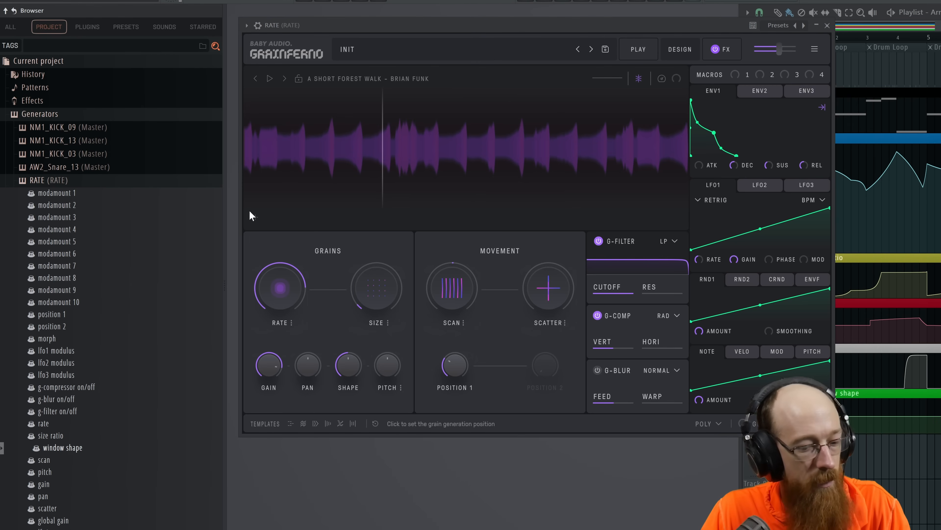
key("alt+F8")
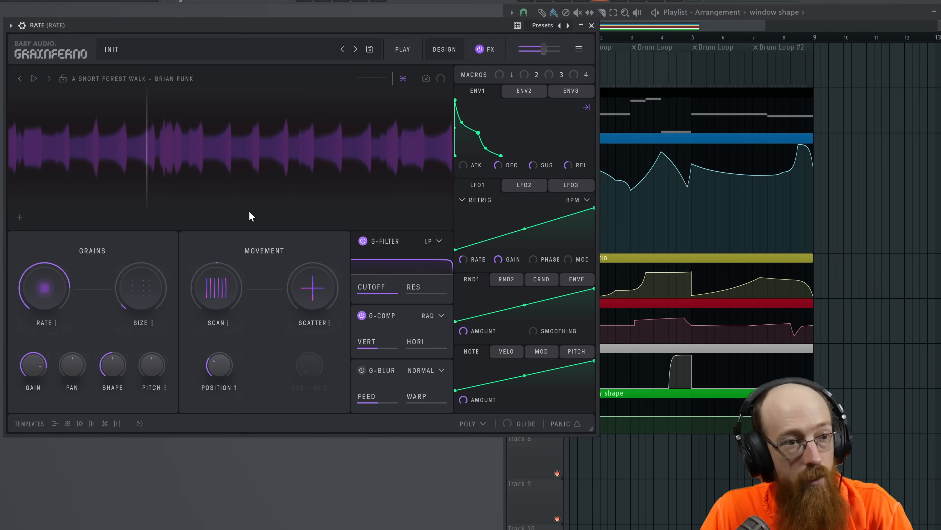
Make the window shape automation fall from near maximum at bar 1 to near zero at about bar 2.2, and play it
left_click(744, 27)
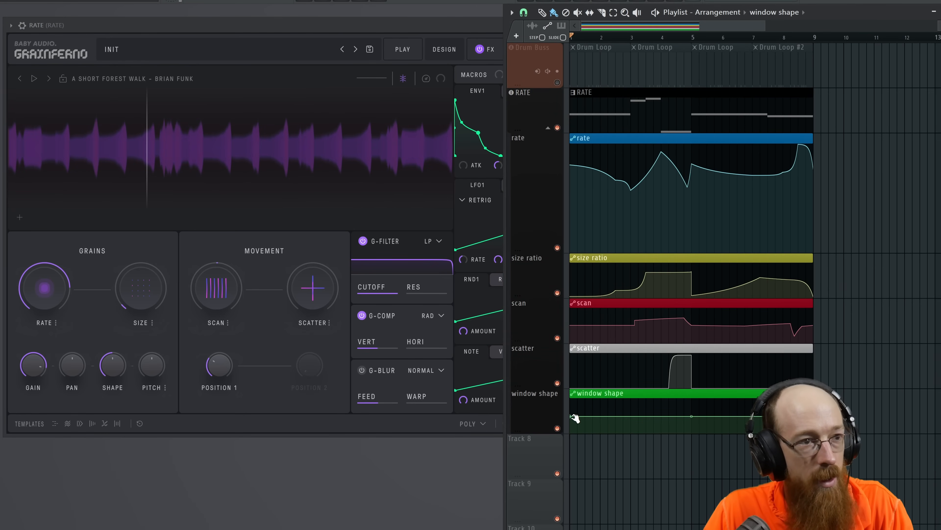
left_click_drag(575, 417, 569, 389)
left_click_drag(625, 416, 616, 430)
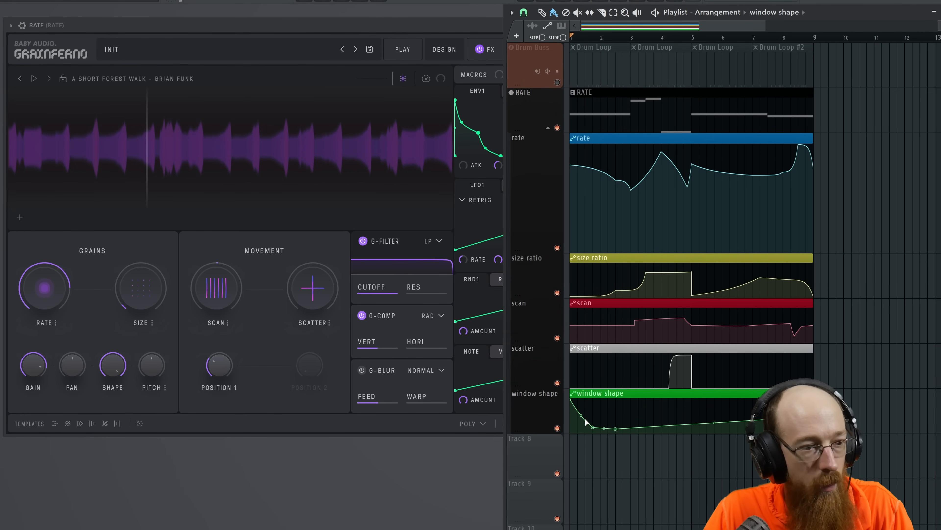
key("space")
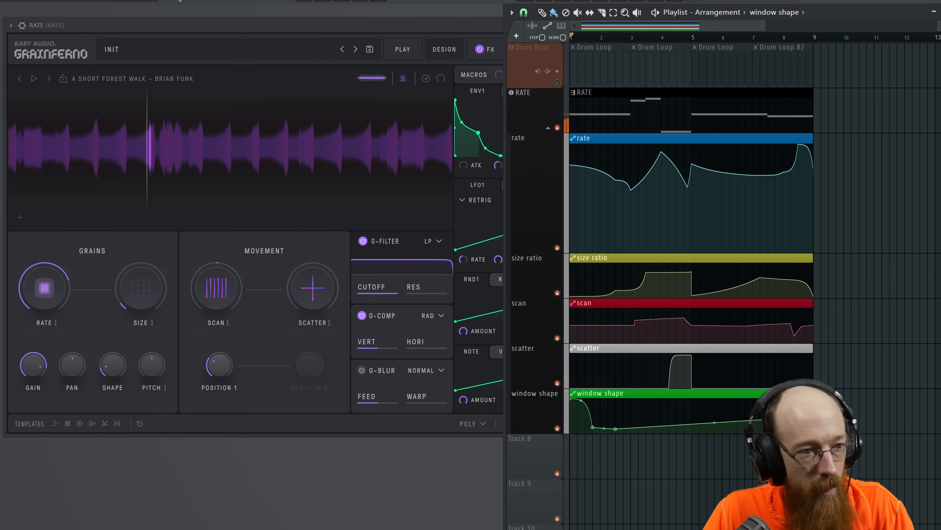
key("space")
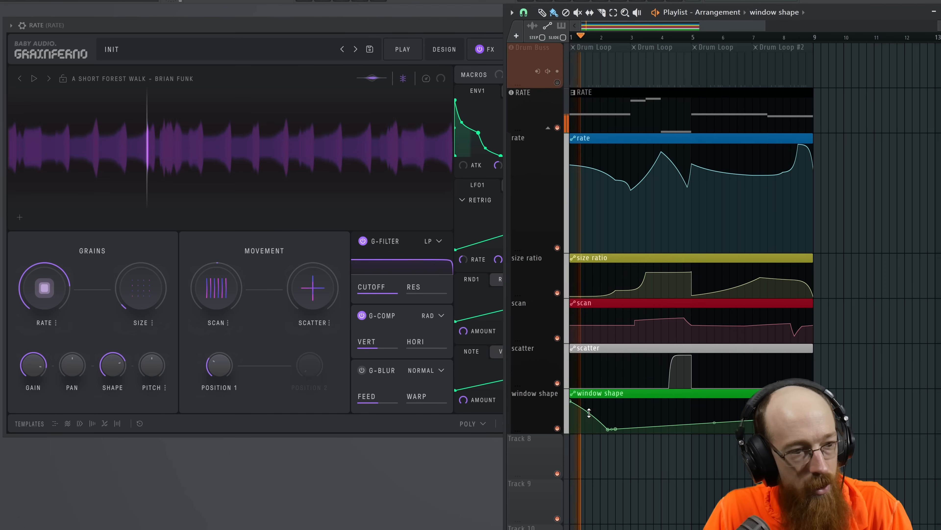
Add a vertical window shape step up to near maximum at bar 5, falling to near zero at about bar 6.2
right_click(692, 429)
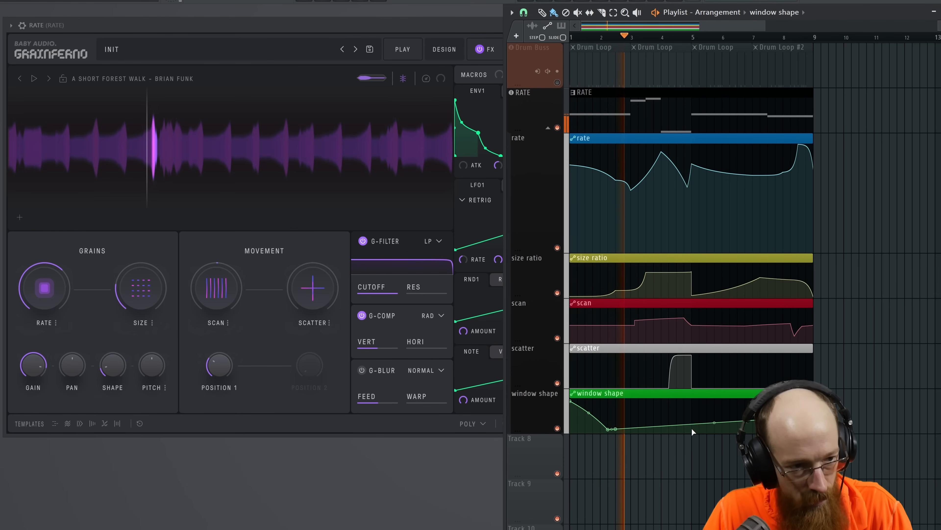
right_click(700, 416)
left_click_drag(700, 414, 731, 430)
right_click(724, 423)
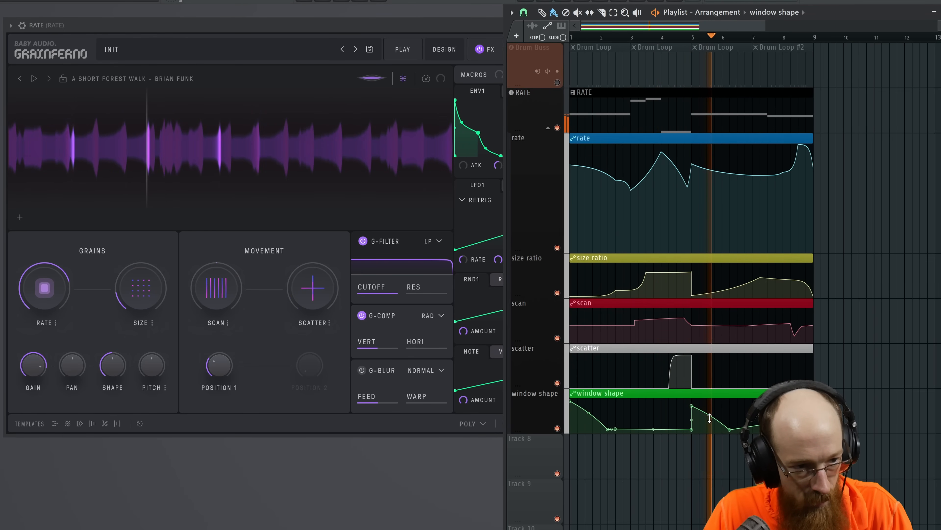
left_click_drag(693, 405, 693, 402)
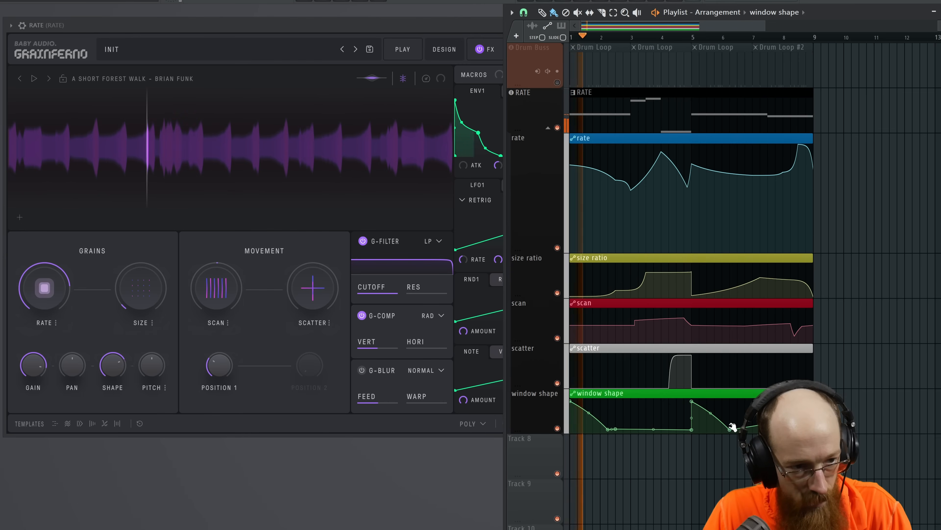
scroll(726, 394, "up", 1)
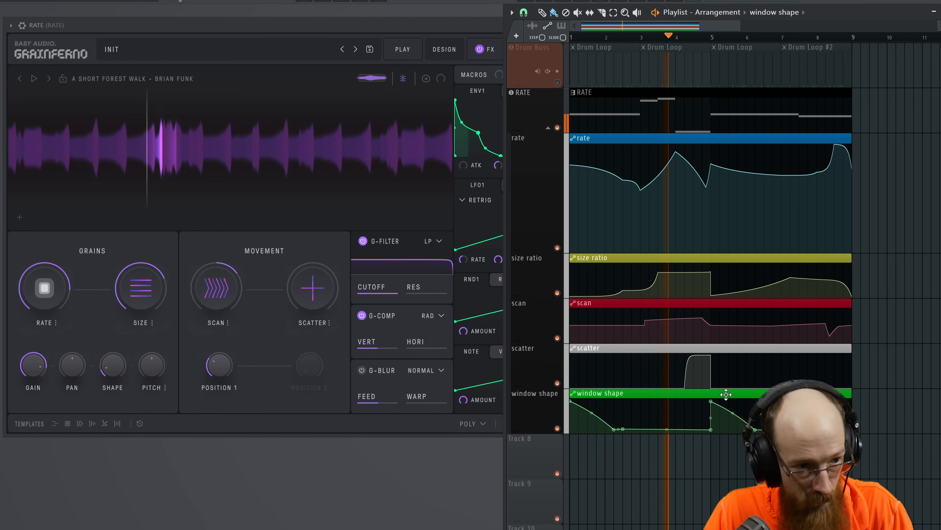
Lower the scatter plateau before bar 5 to near zero, raise the rate dip just before bar 5, and play the passage
key("space")
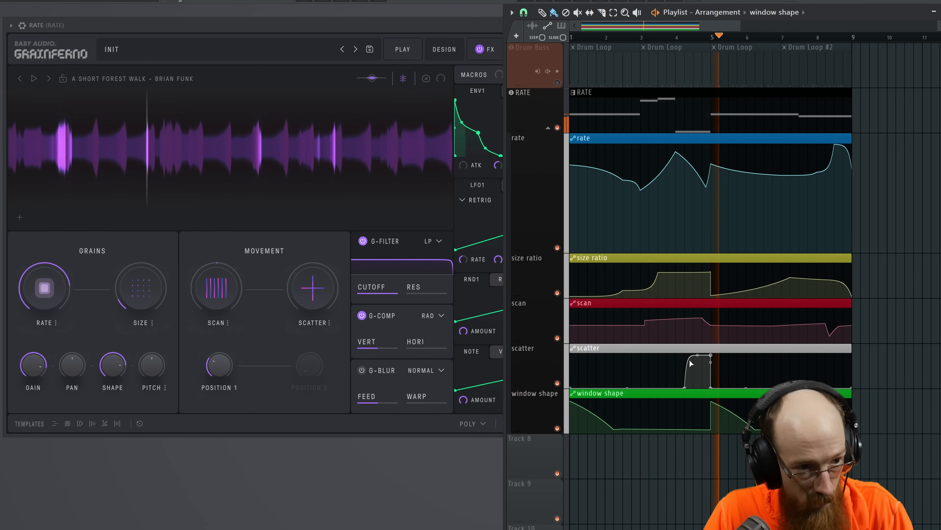
left_click_drag(696, 356, 714, 363)
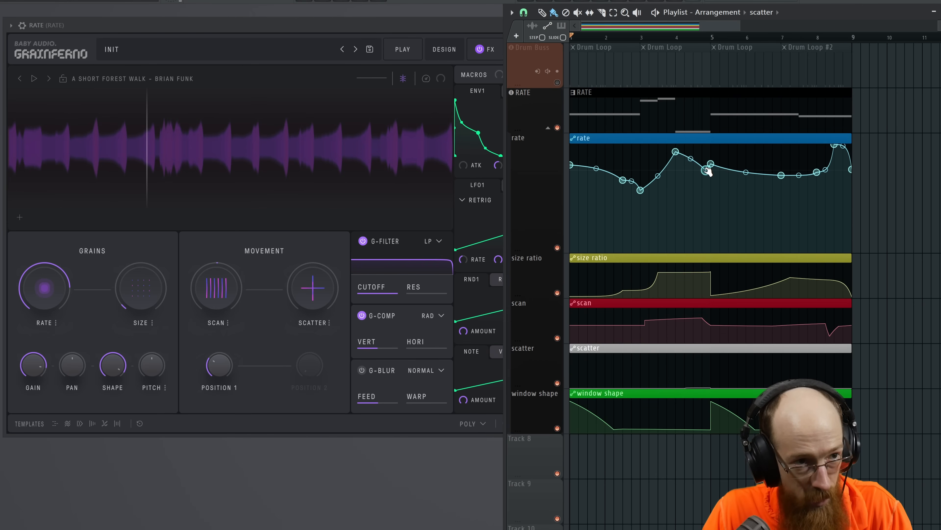
left_click(707, 171)
key("space")
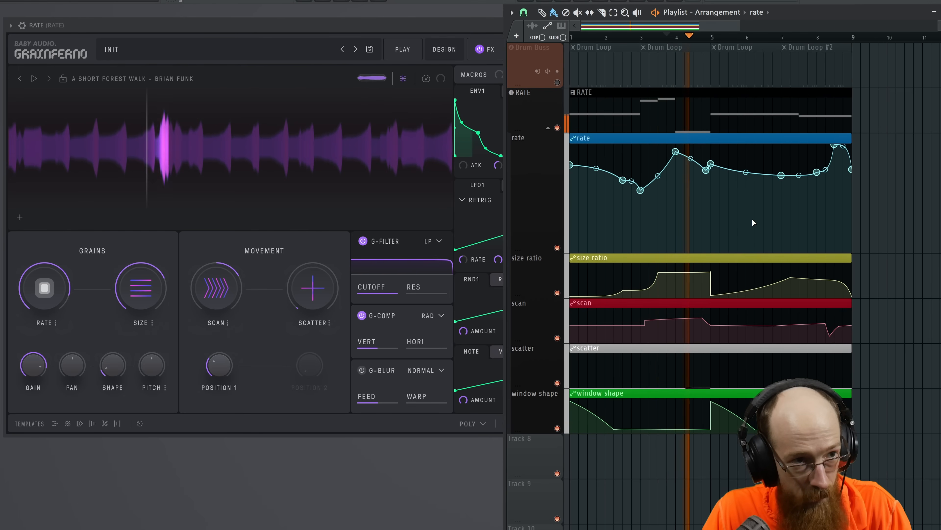
Make size ratio slope from its bar 3.5 peak to near zero at bar 5, and lower the scan point before bar 5 into a gentle decline
key("space")
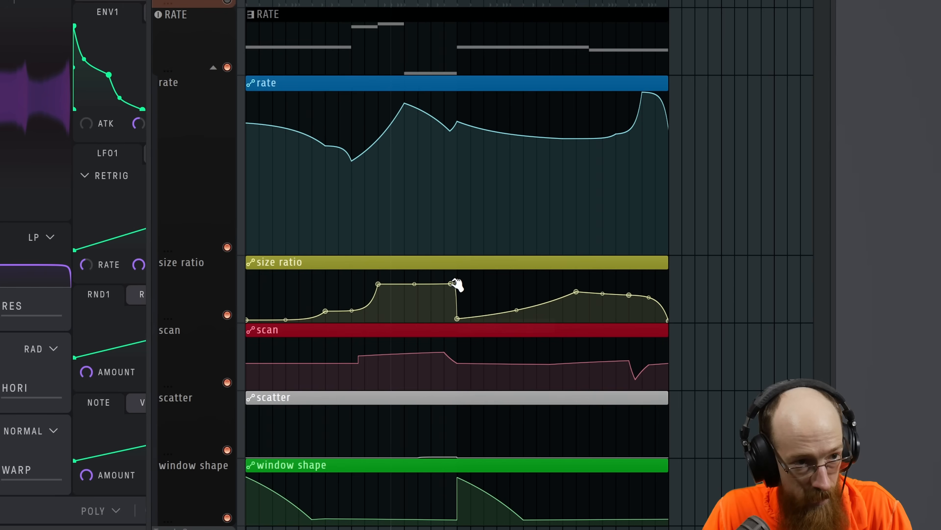
right_click(707, 272)
left_click(712, 286)
key("space")
left_click_drag(684, 273, 685, 275)
left_click_drag(417, 287, 417, 304)
left_click_drag(444, 352, 448, 365)
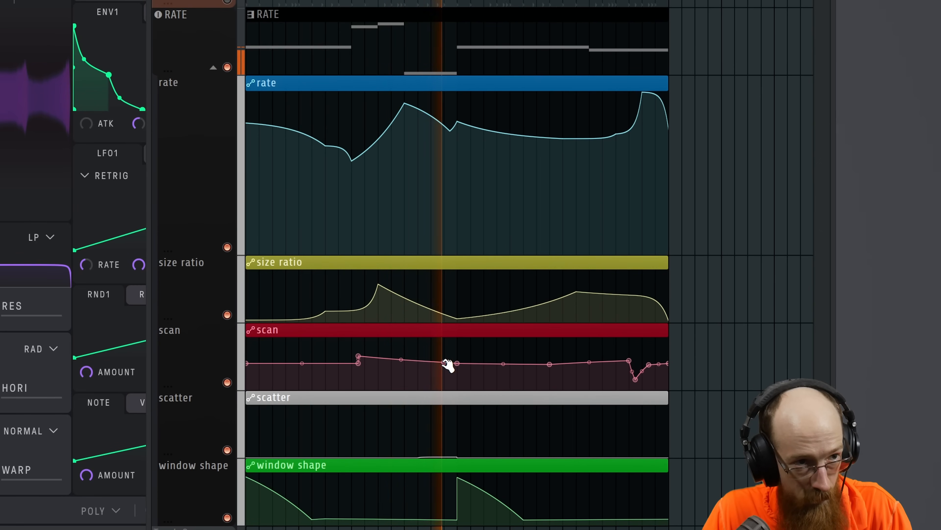
Raise the rate point just before bar 5 to the bar 4 level, paste the copied value into the bar 5 point, and play it
key("space")
mouse_move(452, 136)
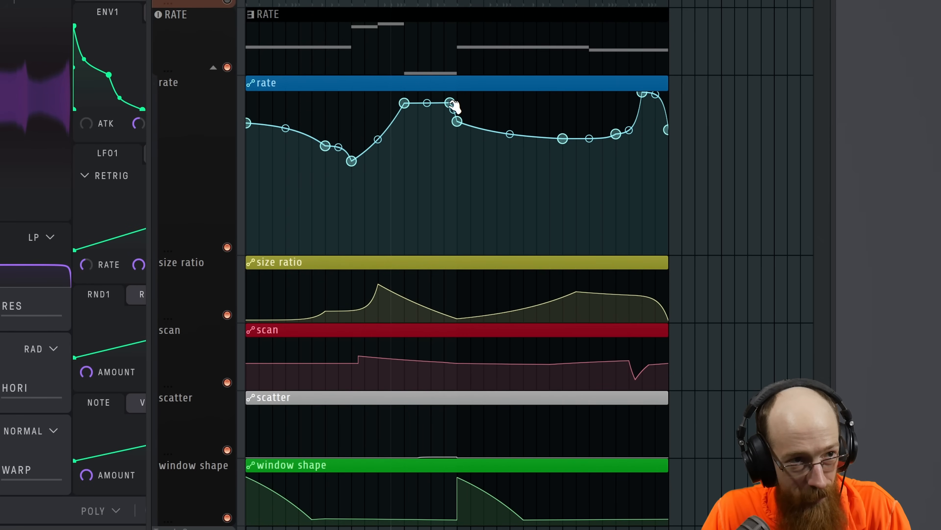
key("space")
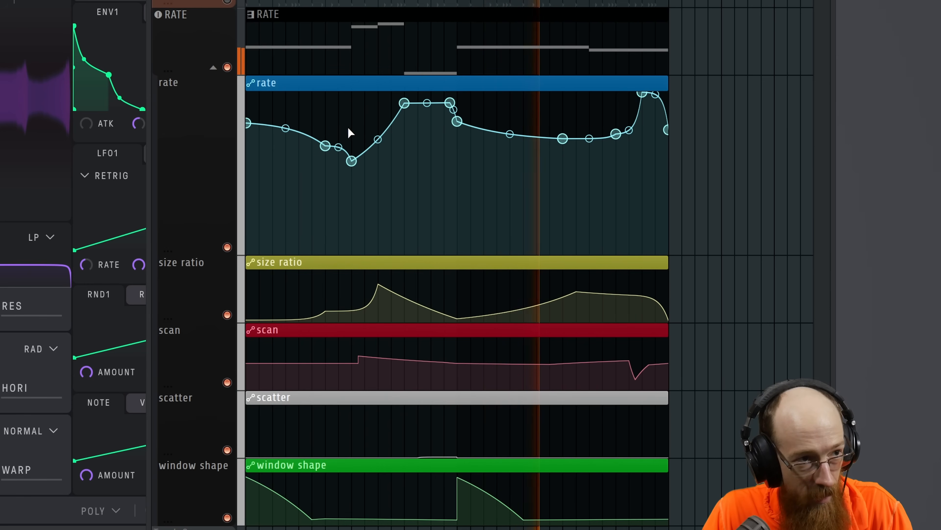
key("space")
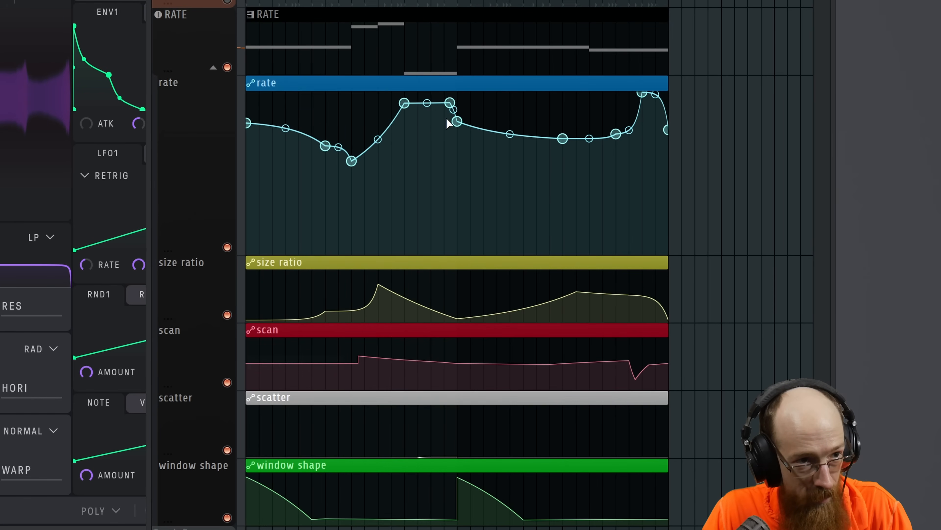
right_click(458, 123)
key("v")
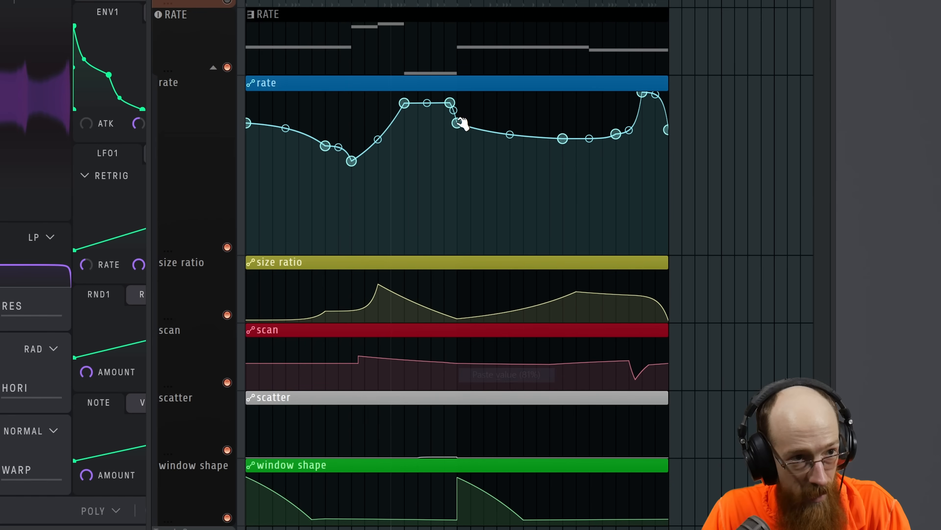
key("space")
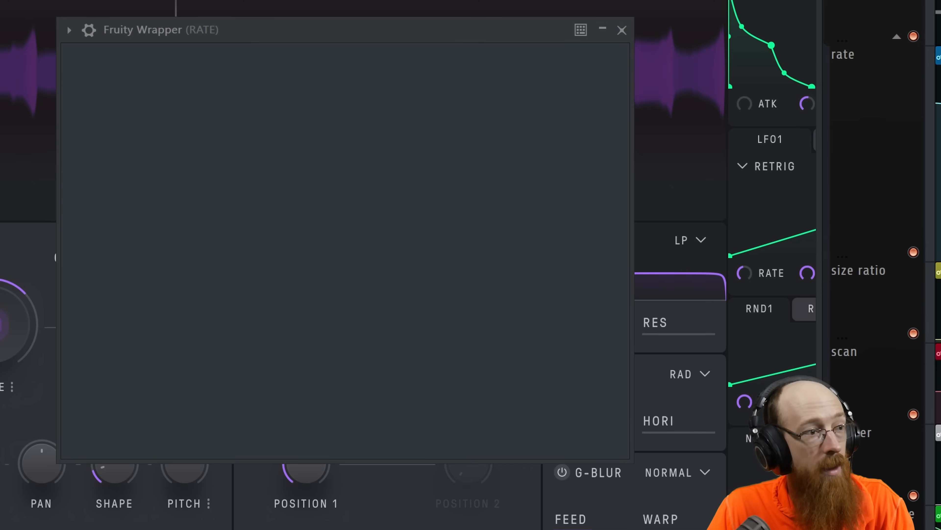
Adjust Stereoizer3's width bounds on the RATE insert, set the IID width to 67%, and start playback
left_click_drag(273, 79, 291, 87)
left_click_drag(178, 141, 181, 161)
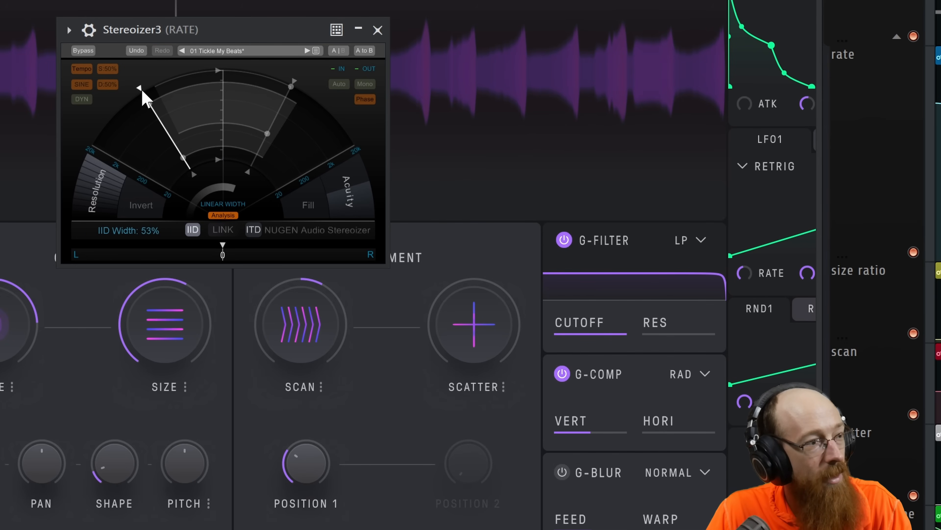
left_click_drag(139, 88, 119, 100)
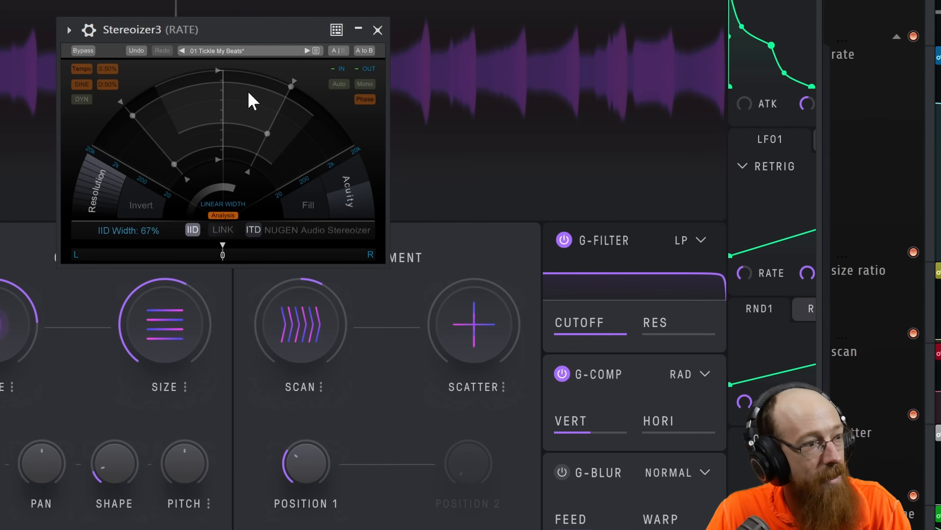
key("space")
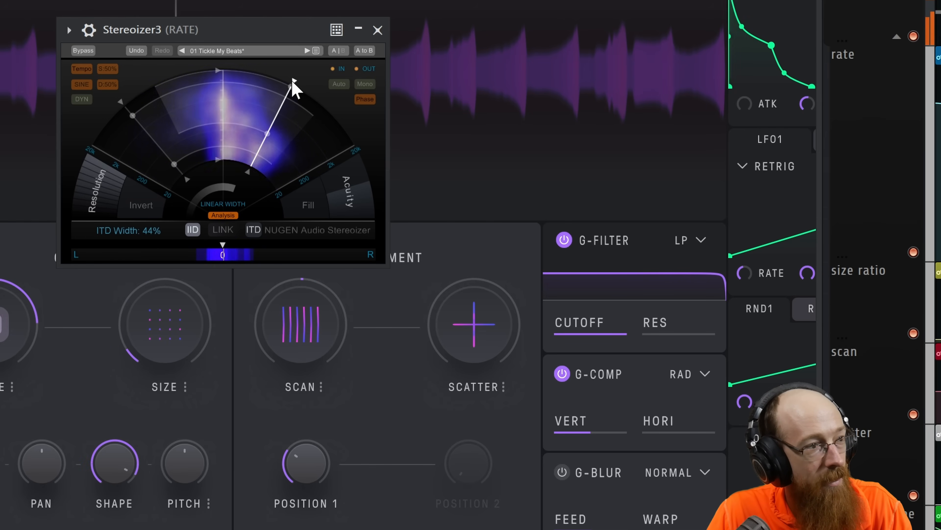
Narrow Stereoizer3's ITD width, set its ITD low bound to 837 Hz, raise the IID low bound, and close the plugin
left_click_drag(292, 85, 265, 76)
left_click_drag(245, 130, 243, 121)
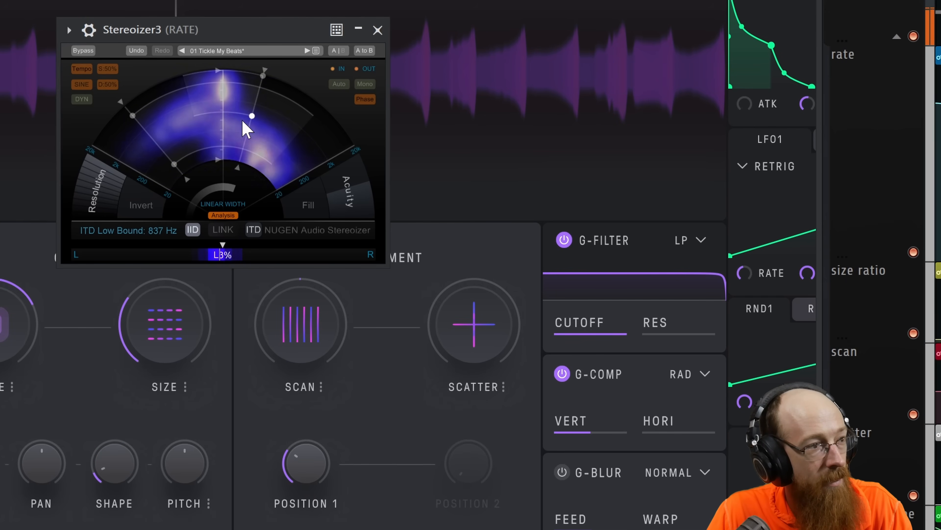
left_click_drag(176, 163, 162, 145)
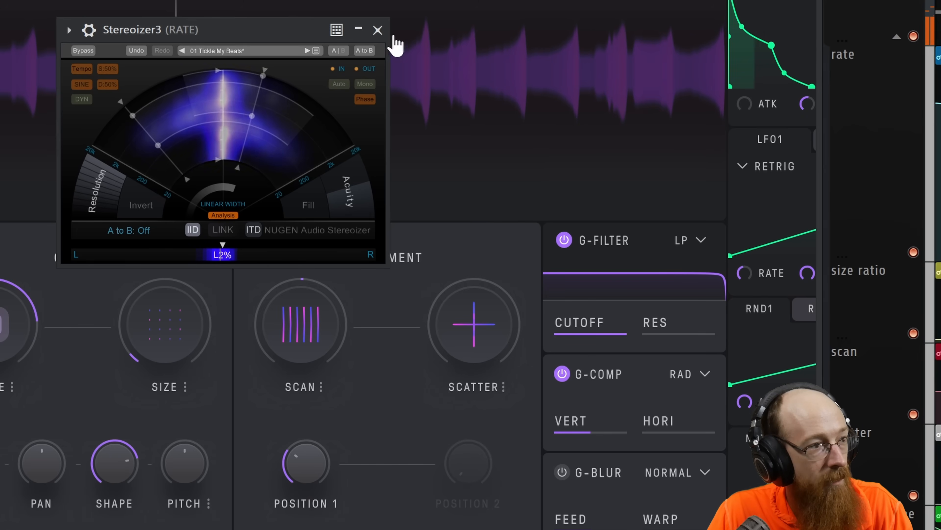
left_click(378, 29)
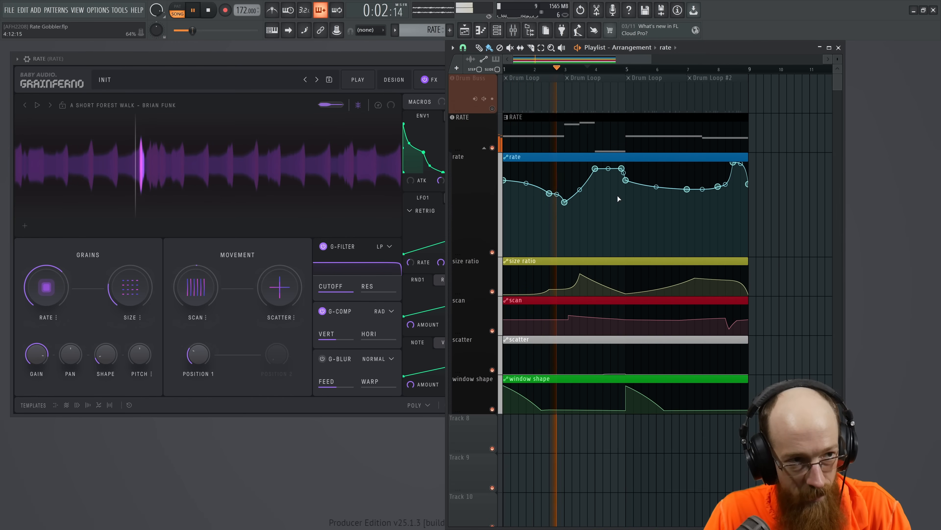
Turn the Pro-R 2 reverb's mix down, raise it back slightly, and close the plugin
left_click(372, 61)
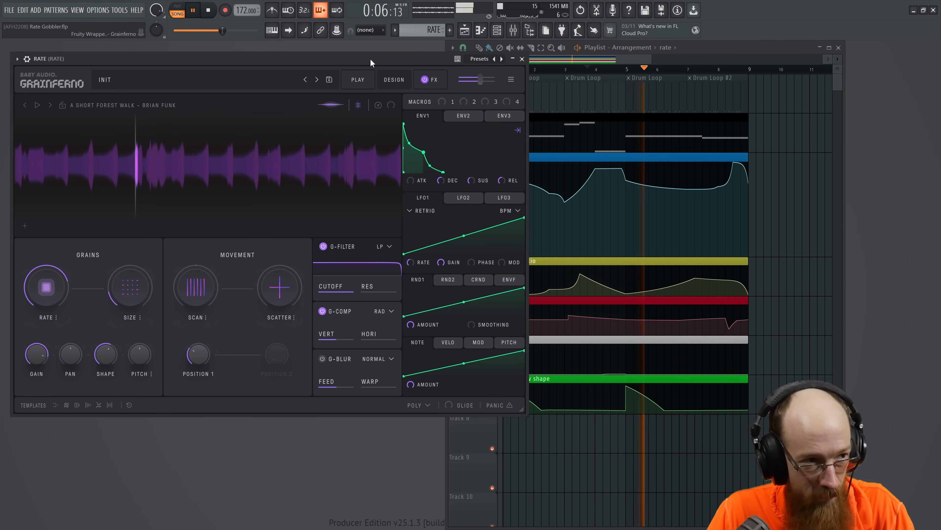
key("space")
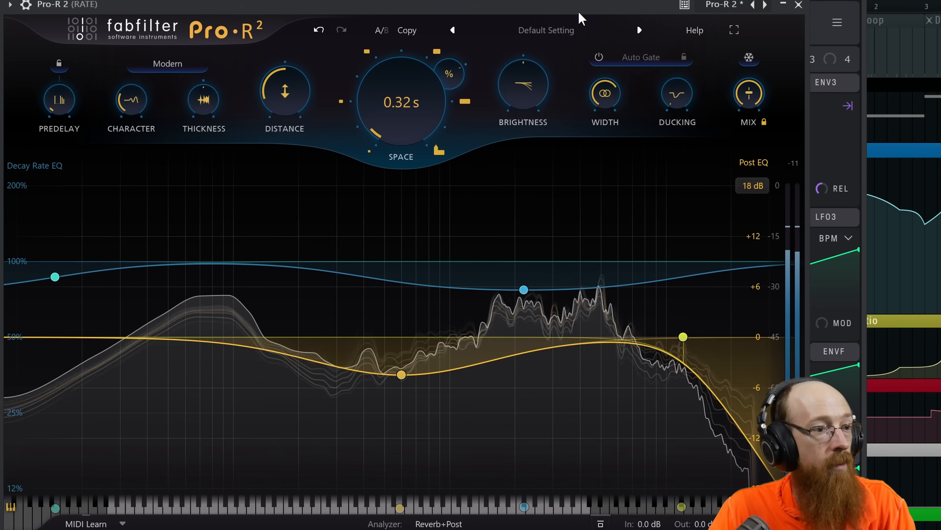
left_click_drag(750, 97, 783, 253)
left_click_drag(752, 96, 746, 86)
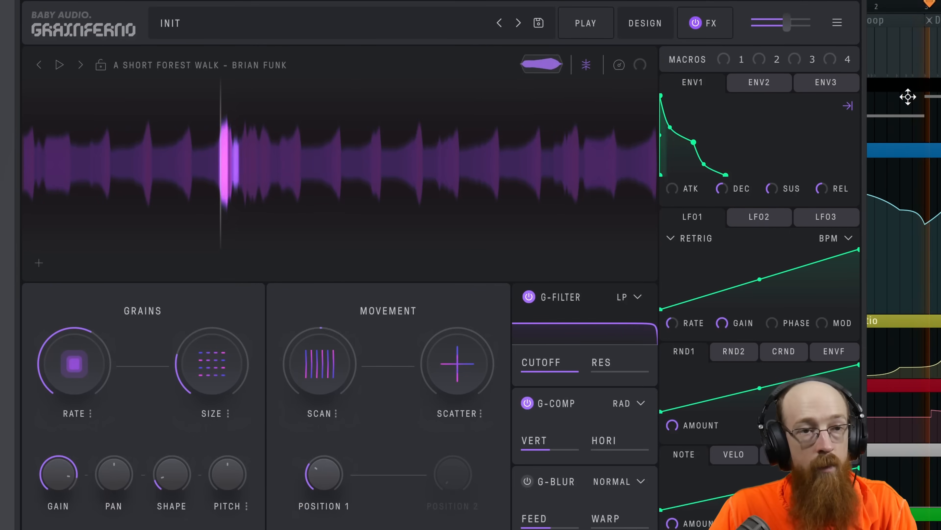
left_click(799, 5)
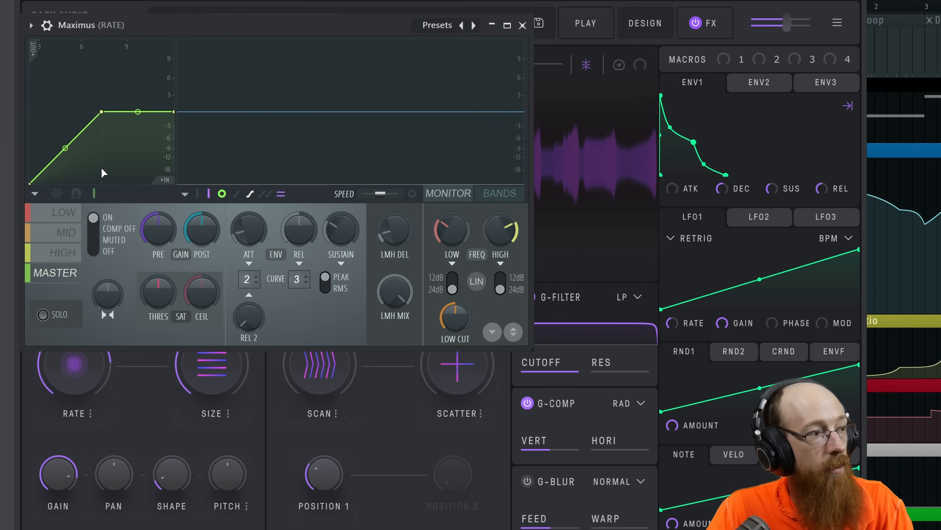
Bend the high and low band compression curves upward in Maximus, with a softer bend on the low band, and close the plugin
left_click(72, 229)
left_click(65, 210)
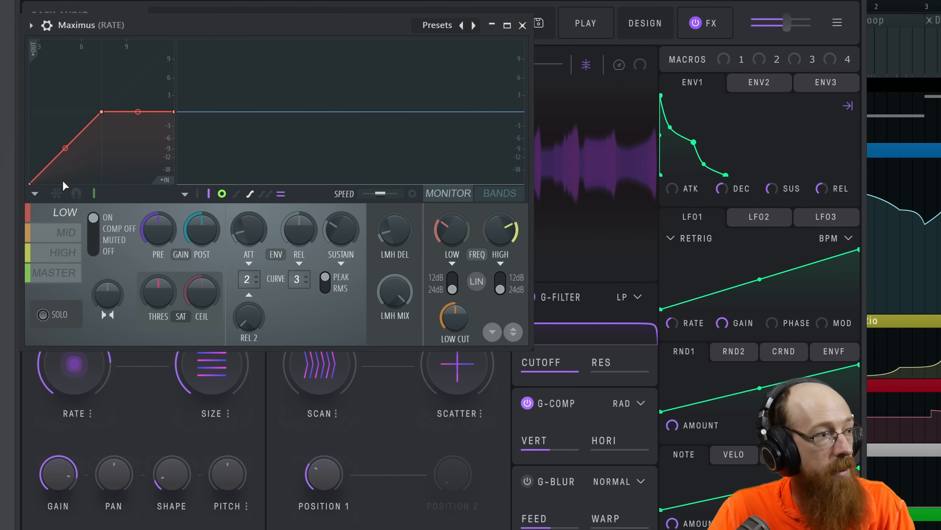
left_click(63, 253)
left_click_drag(65, 149, 65, 124)
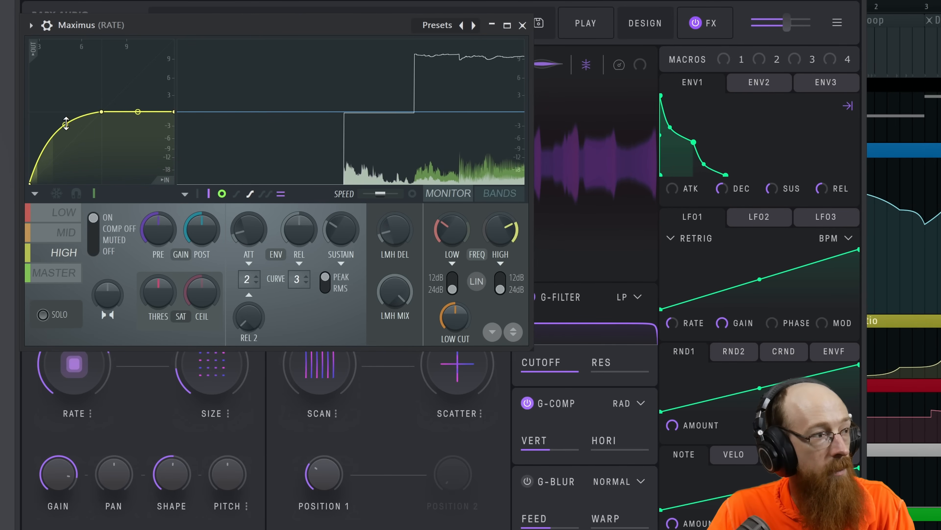
left_click_drag(66, 126, 65, 112)
left_click(63, 212)
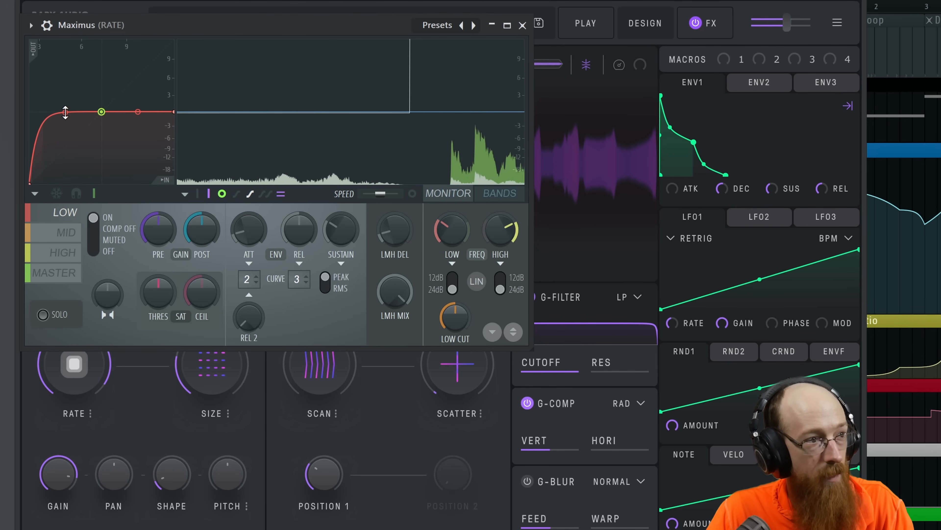
left_click_drag(66, 112, 65, 125)
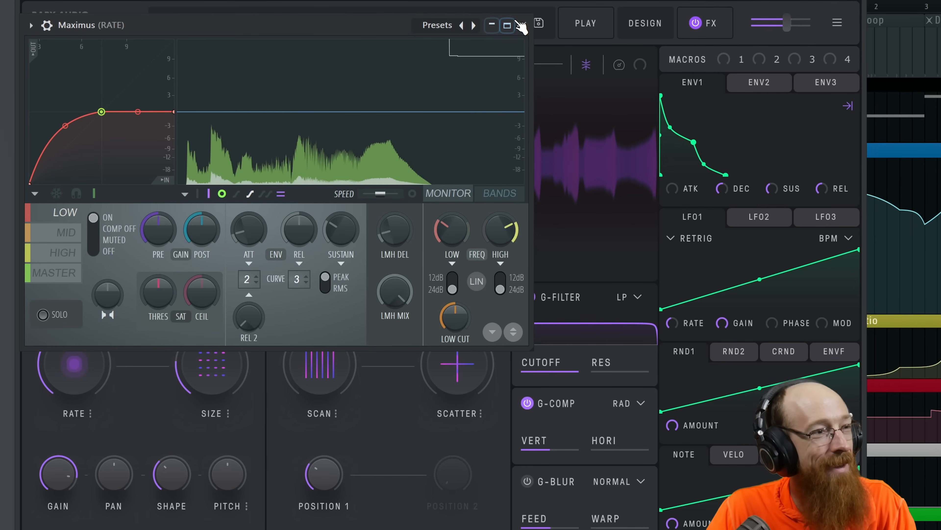
left_click(522, 25)
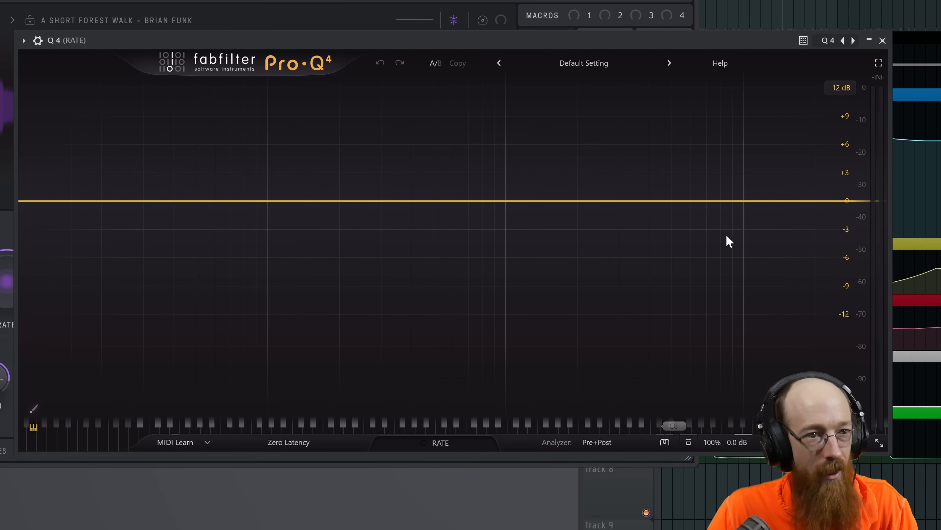
Shape Pro-Q 4 with a low cut, a bell cut of about 7 dB in the lows and a 2.24 dB bell cut at about 3.3 kHz
left_click_drag(292, 201, 326, 229)
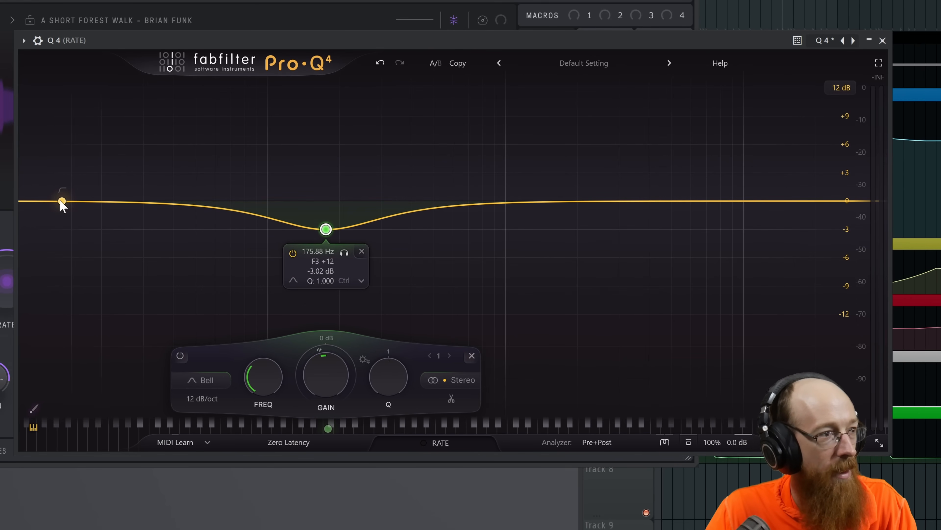
left_click_drag(52, 203, 125, 208)
left_click_drag(328, 230, 307, 268)
left_click_drag(666, 202, 629, 224)
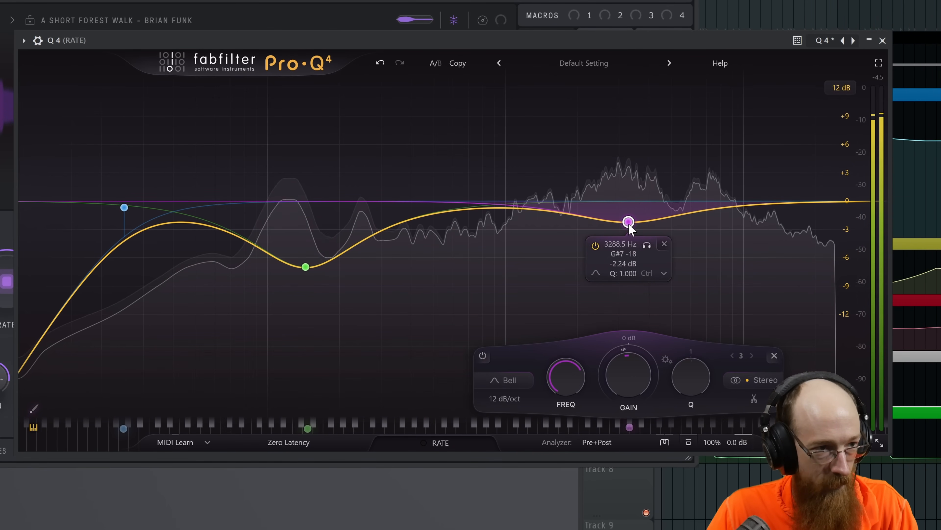
Make the high bell dynamic with downward gain reduction, and move it to about 4.6 kHz with its static gain near 0 dB
left_click_drag(610, 358, 567, 433)
left_click_drag(629, 221, 651, 200)
left_click_drag(648, 351, 605, 392)
left_click_drag(653, 197, 666, 197)
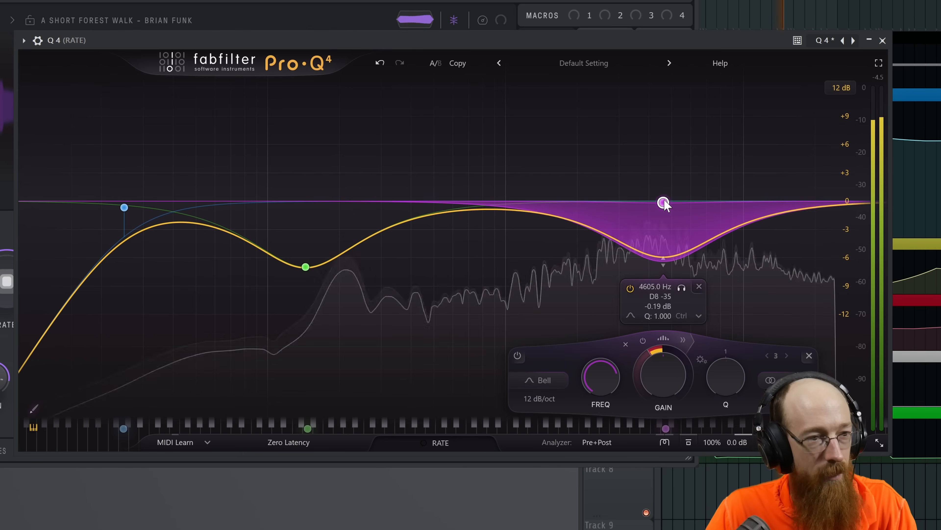
Move the low bell to about 123 Hz at -2.5 dB, give it dynamic downward gain reduction, and close Pro-Q 4
left_click_drag(305, 267, 286, 228)
left_click_drag(276, 350, 234, 411)
left_click_drag(286, 227, 289, 224)
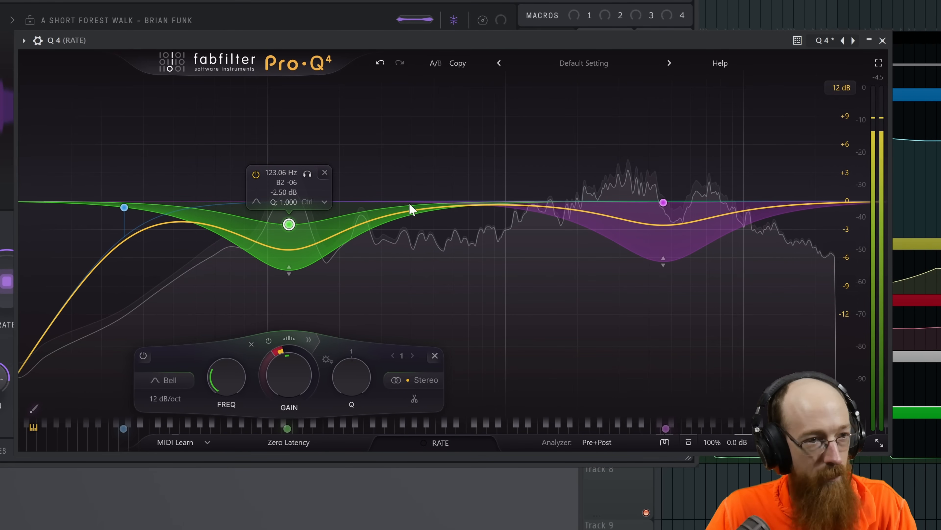
left_click(884, 41)
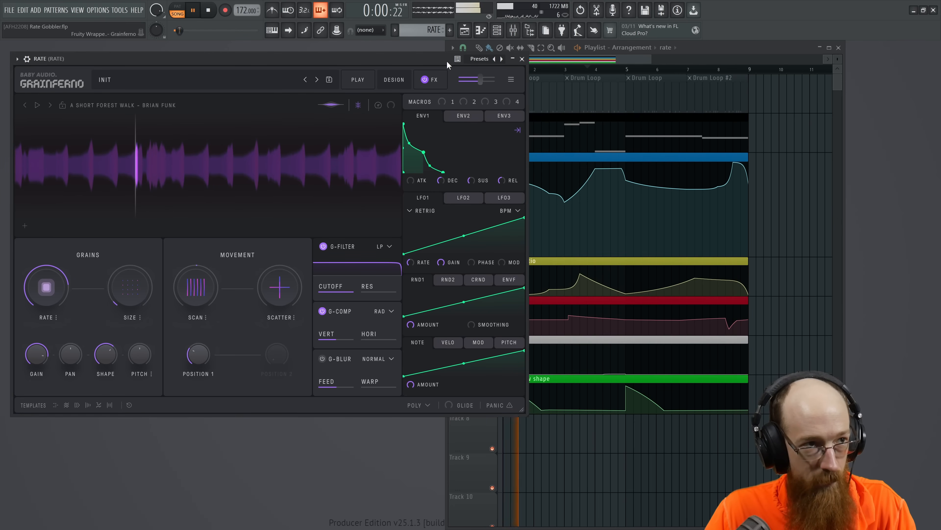
Try the RATE notes one octave lower in the piano roll, play them, and transpose them back up an octave
key("space")
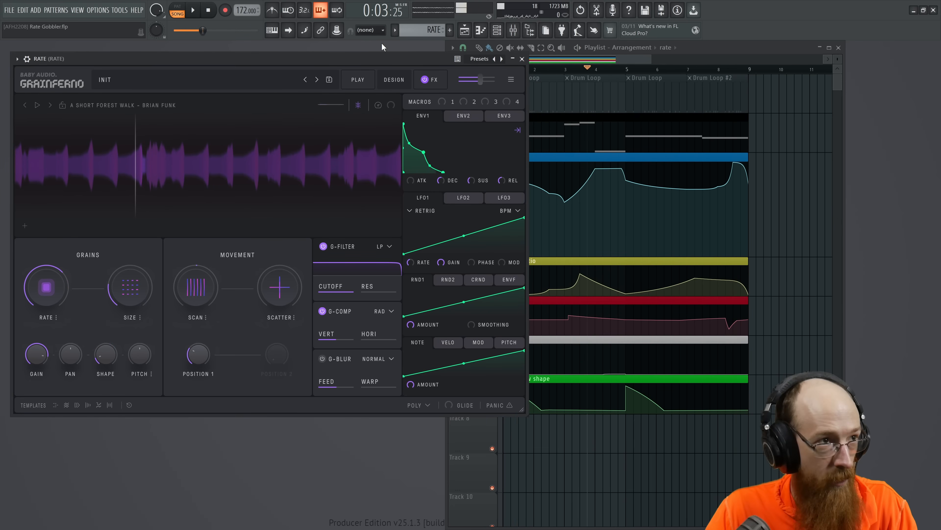
key("F6")
left_click(120, 75)
left_click(114, 85)
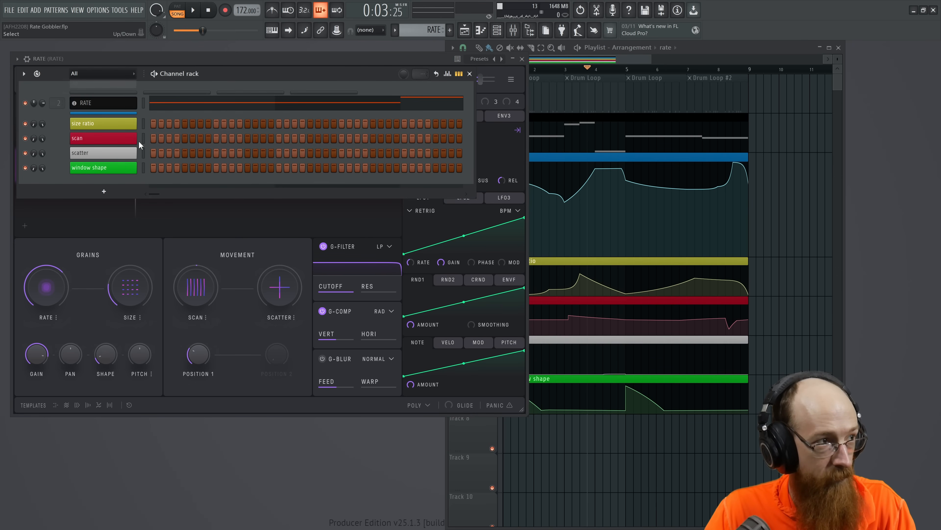
key("F7")
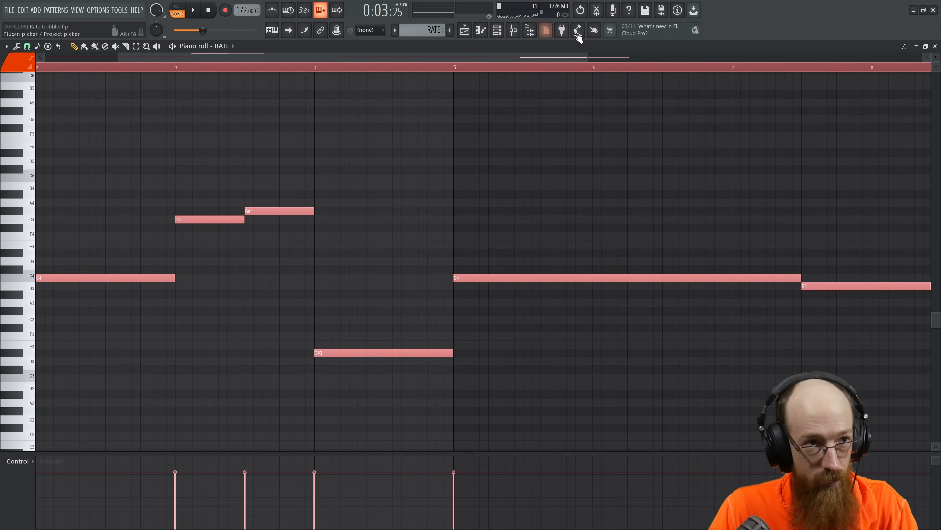
key("ctrl+Down")
key("space")
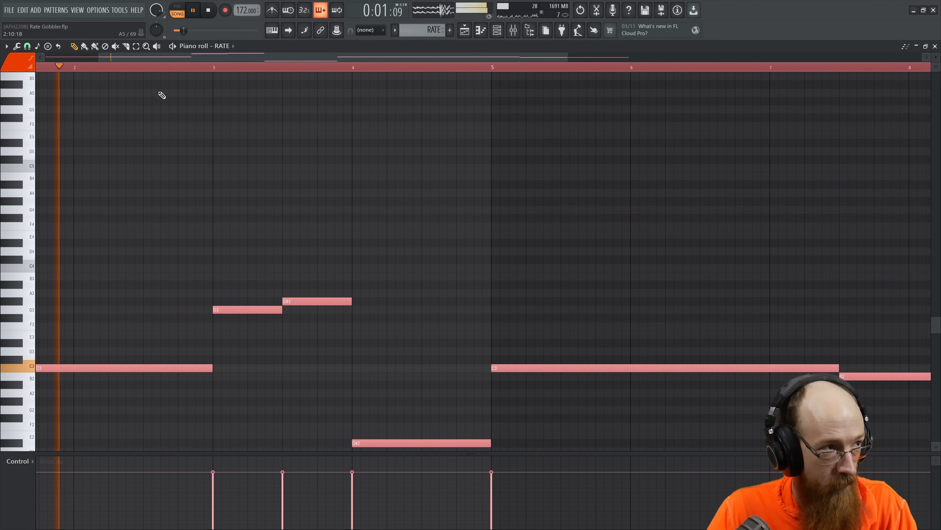
key("space")
key("space")
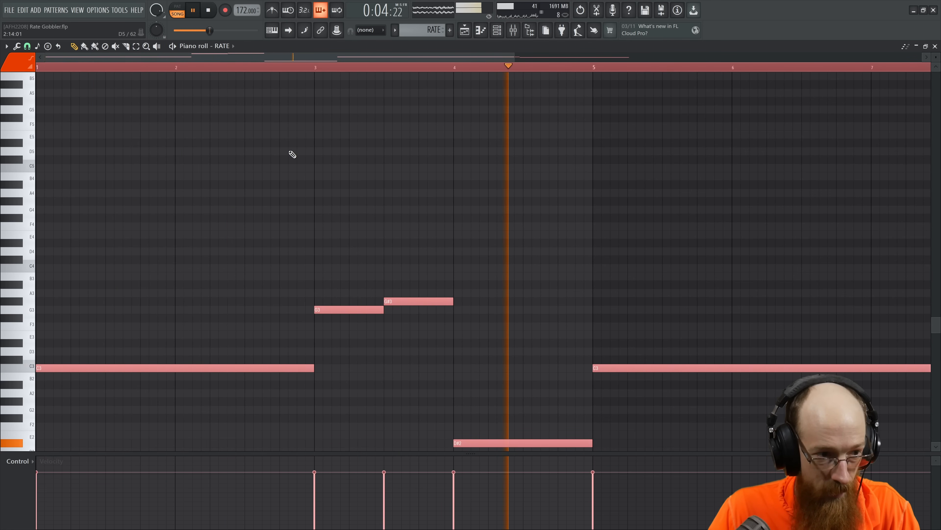
key("ctrl+Up")
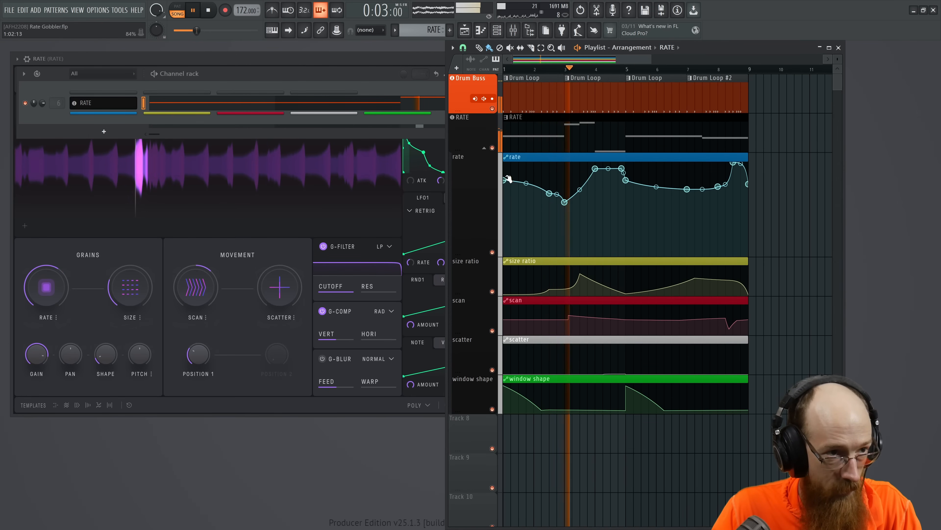
Mute the Drum Buss track in the playlist and play the RATE part from the start
key("space")
key("space")
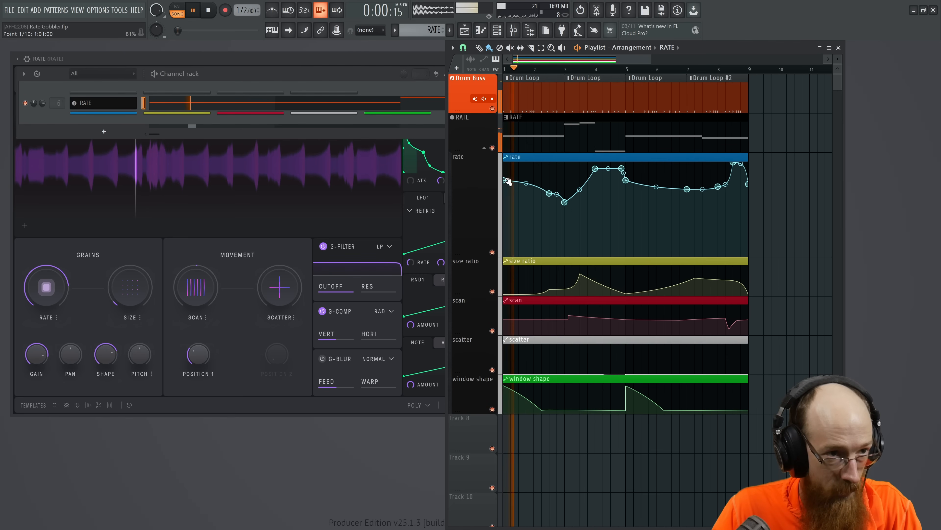
left_click(493, 109)
key("space")
key("space")
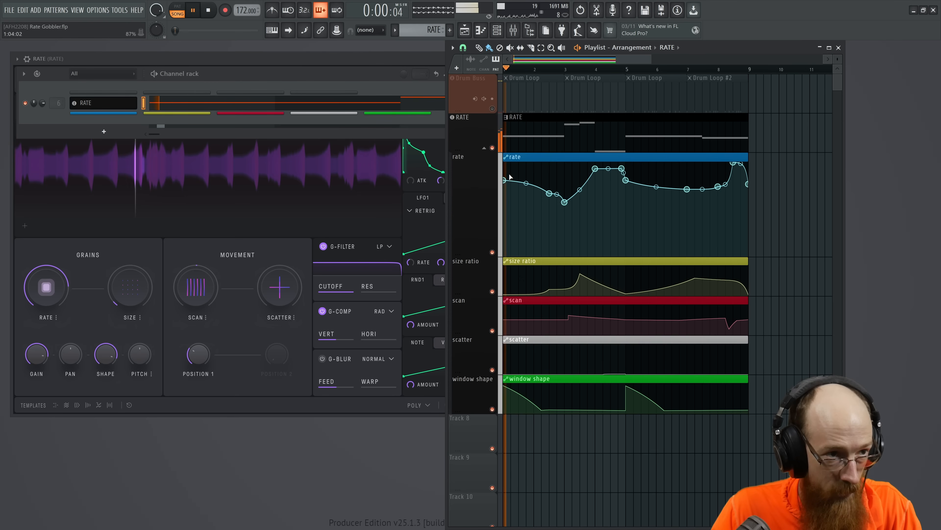
Lower the rate automation's starting point to about 72%, replaying the opening bar between adjustments
key("space")
key("space")
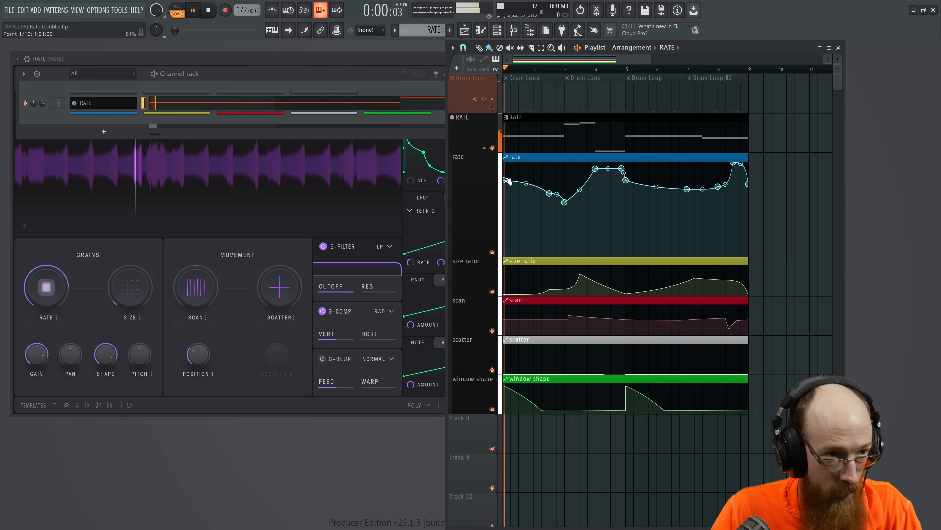
key("space")
key("space")
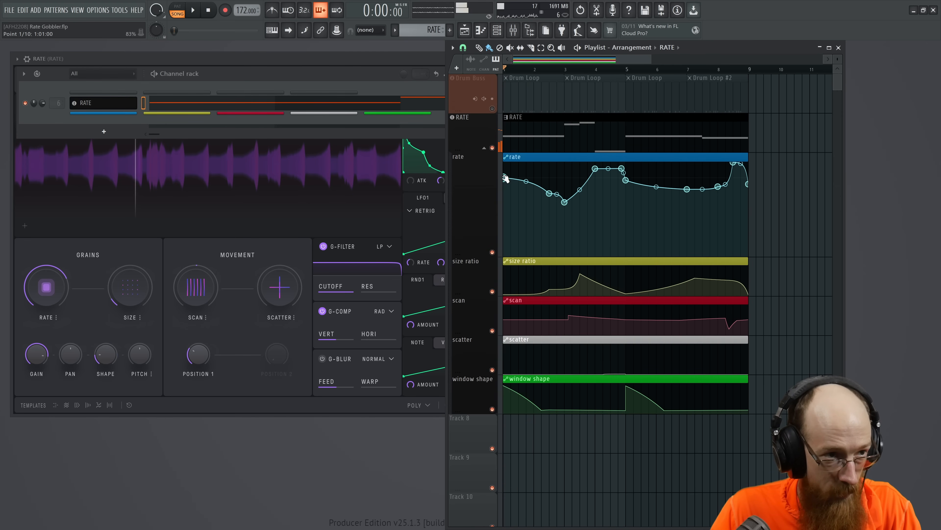
key("space")
key("space")
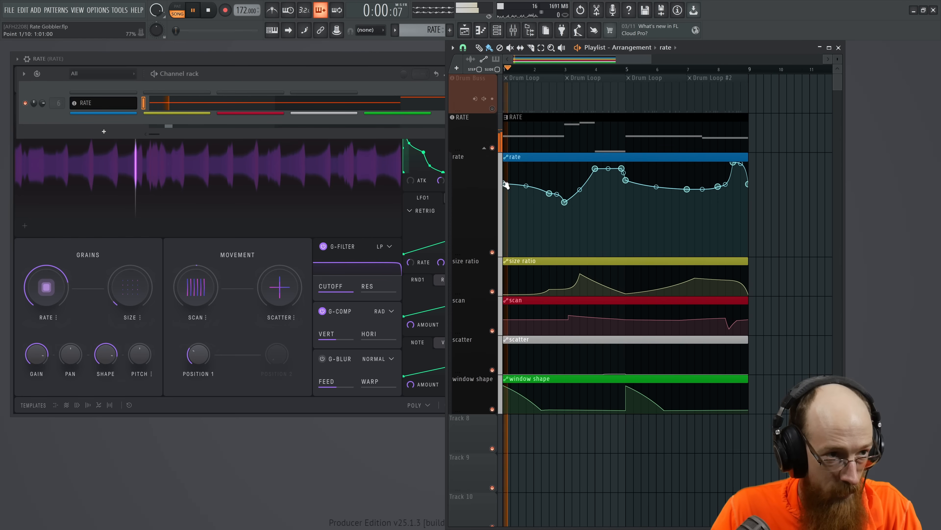
key("space")
key("space")
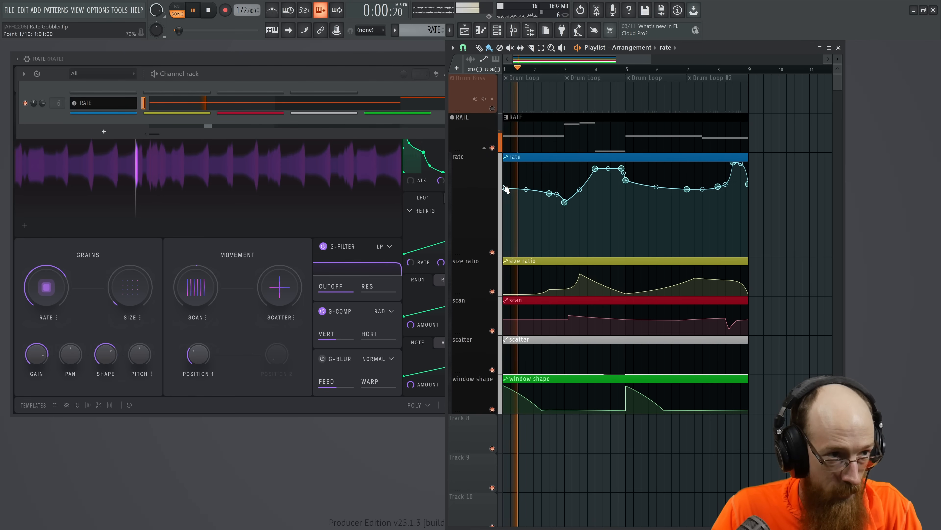
key("space")
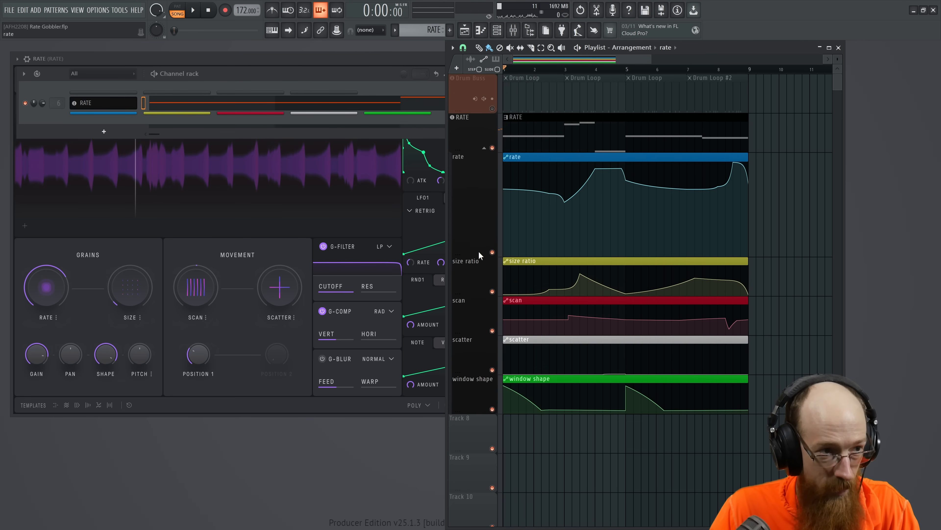
Enlarge the rate track and match the rate curve's bar 5 point to its starting level, with the part playing
left_click_drag(478, 256, 478, 286)
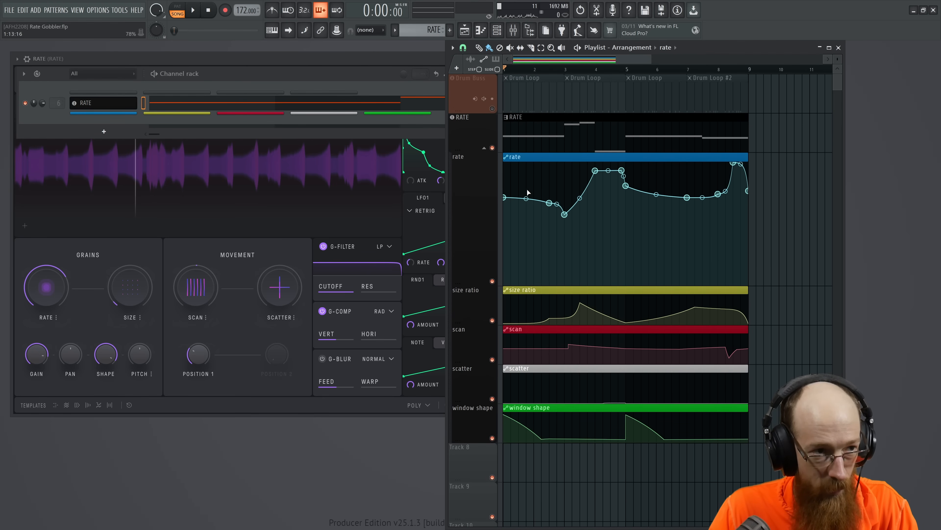
key("space")
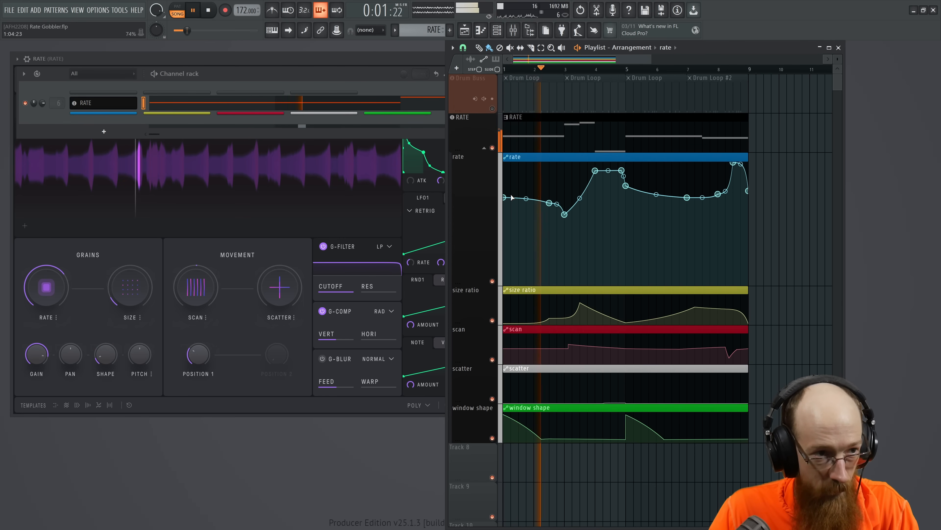
right_click(625, 186)
left_click(629, 189)
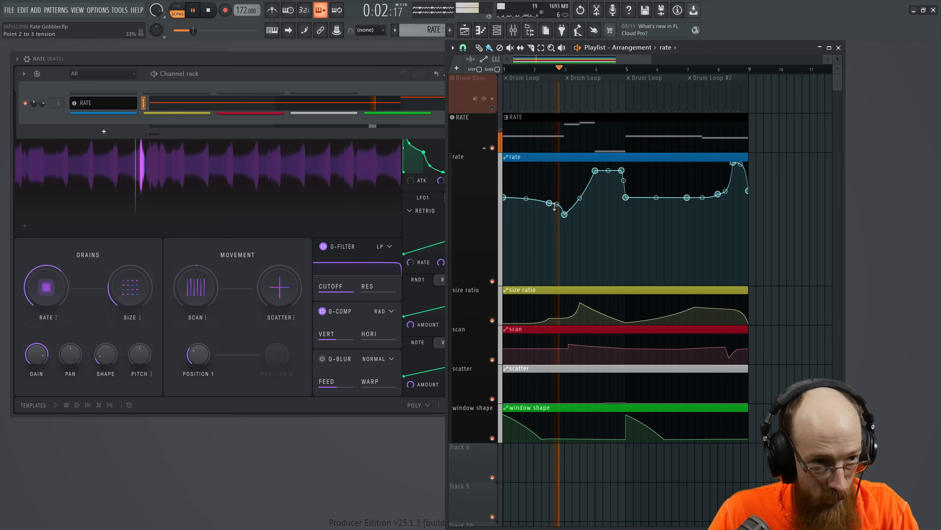
Bend the rate curve after bar 3 so it holds low before rising, and play the part
left_click_drag(579, 199, 580, 215)
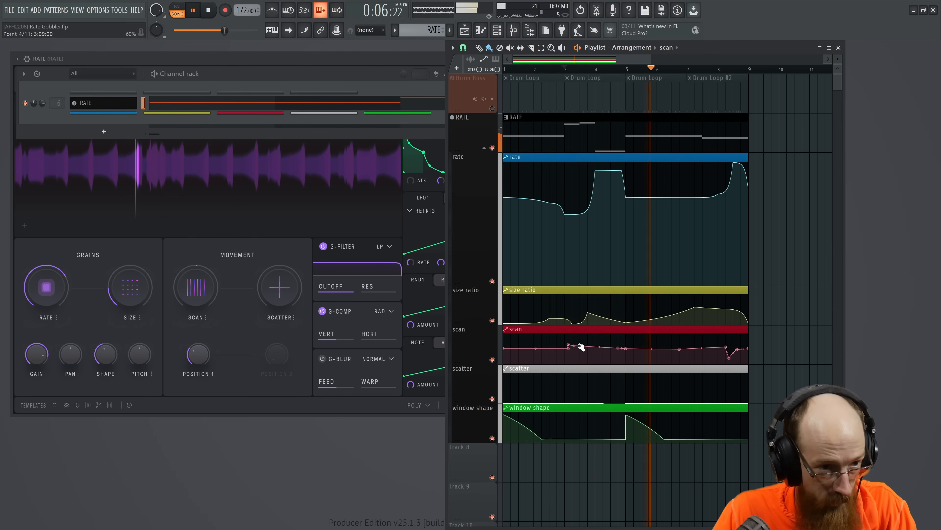
key("space")
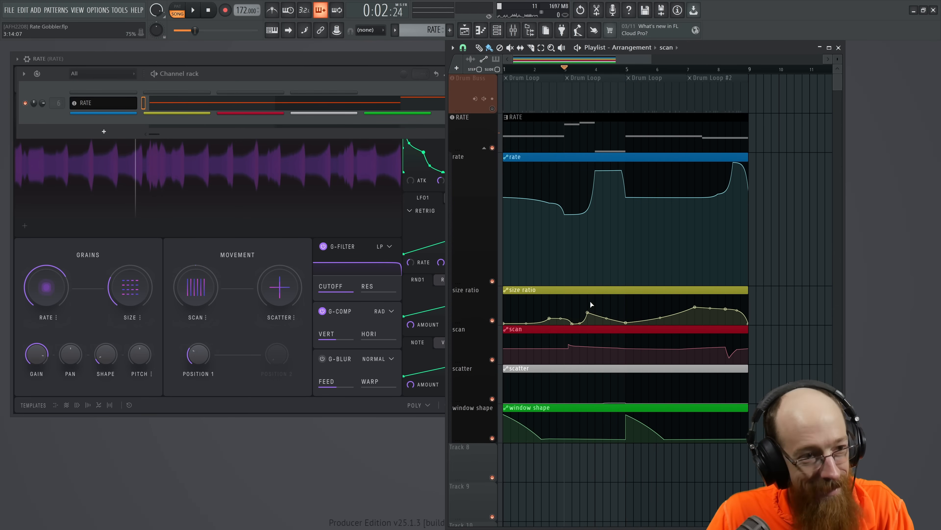
key("space")
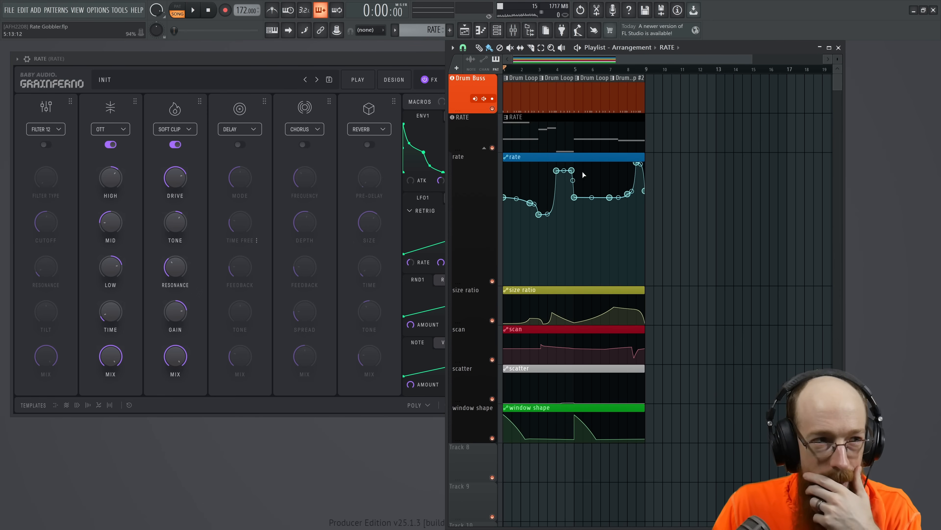
Shrink the rate track in the playlist and bring the Grainferno window to the front
left_click_drag(473, 282, 481, 184)
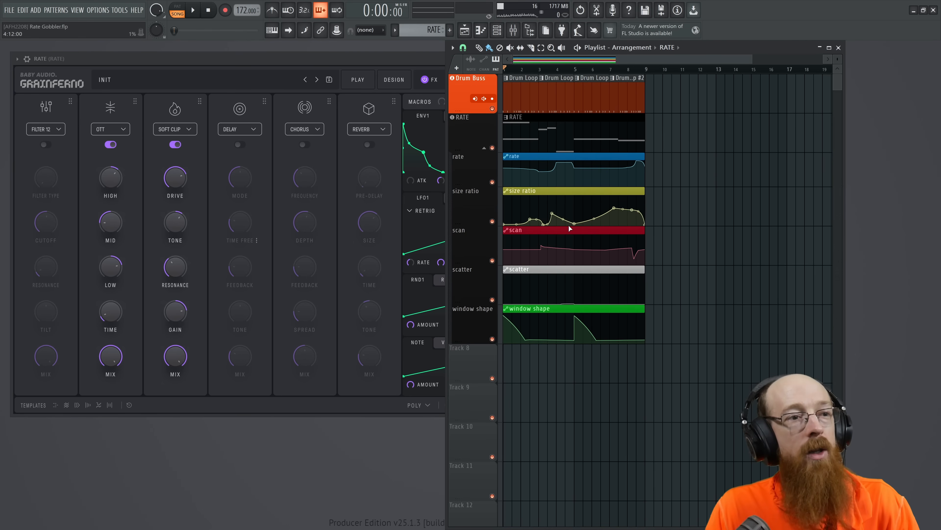
left_click(342, 61)
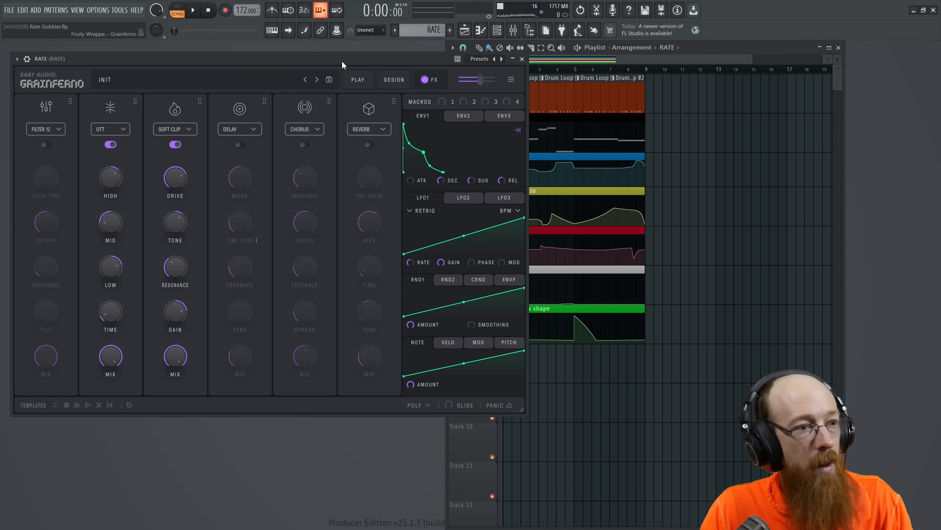
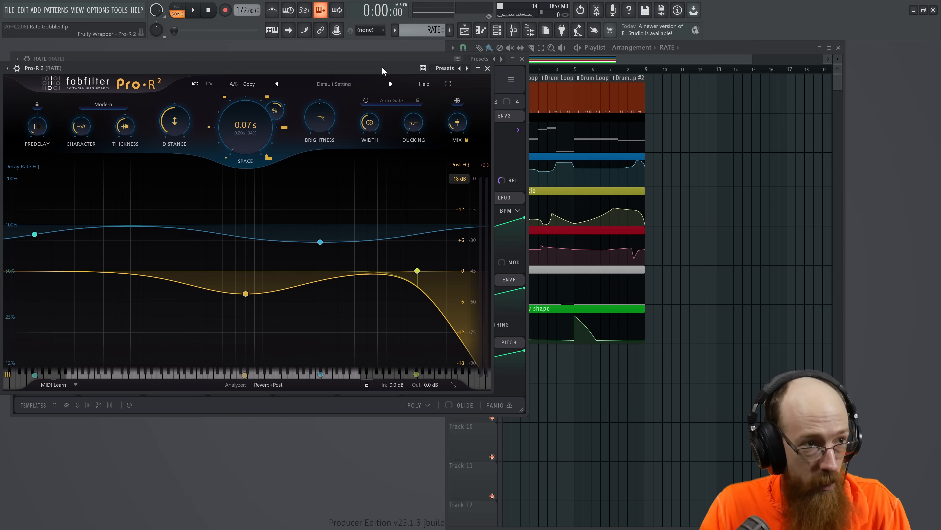
Audition the Pro-R 2 mix at about 76% during playback, set it to about 4.55%, and close the reverb
key("space")
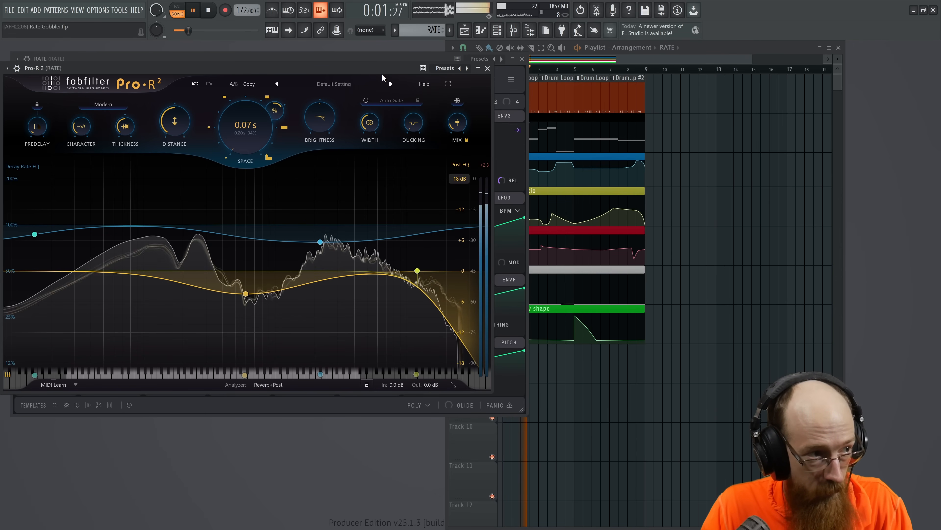
mouse_move(463, 128)
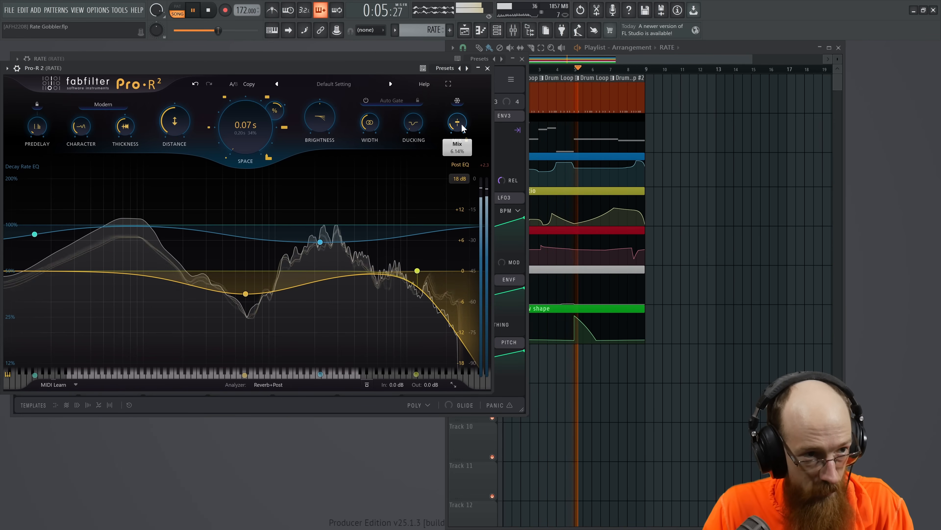
key("space")
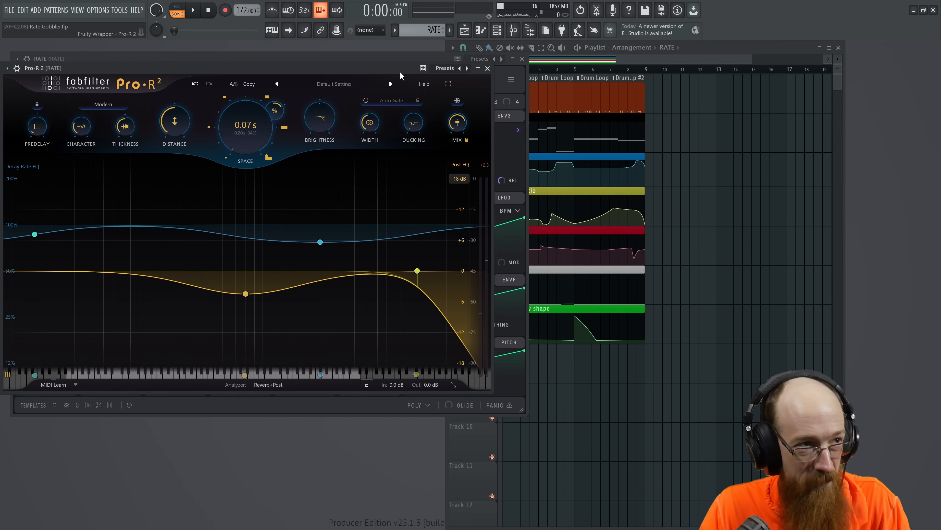
key("space")
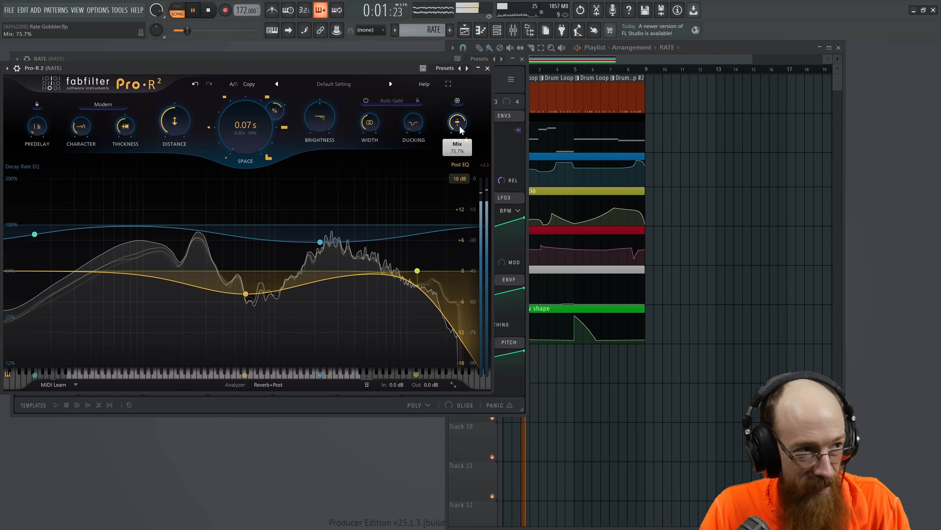
left_click_drag(459, 134, 448, 268)
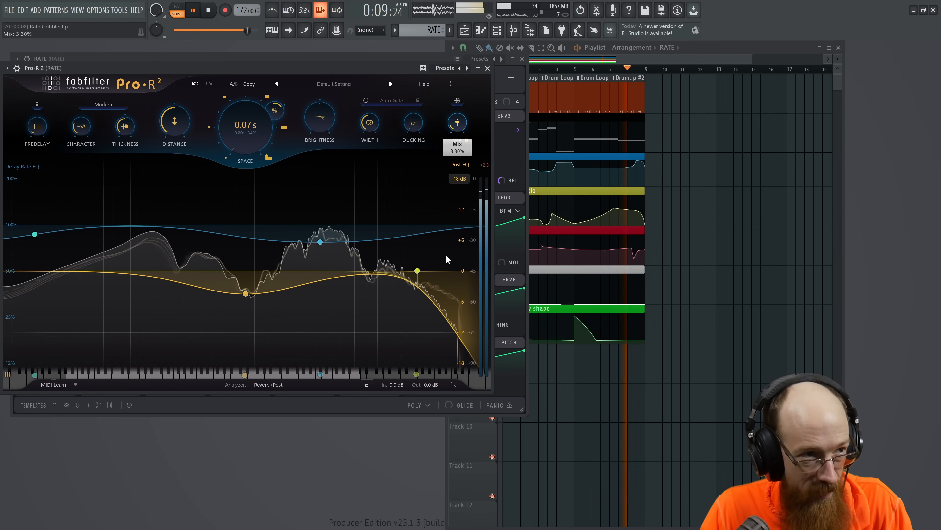
key("space")
mouse_move(460, 126)
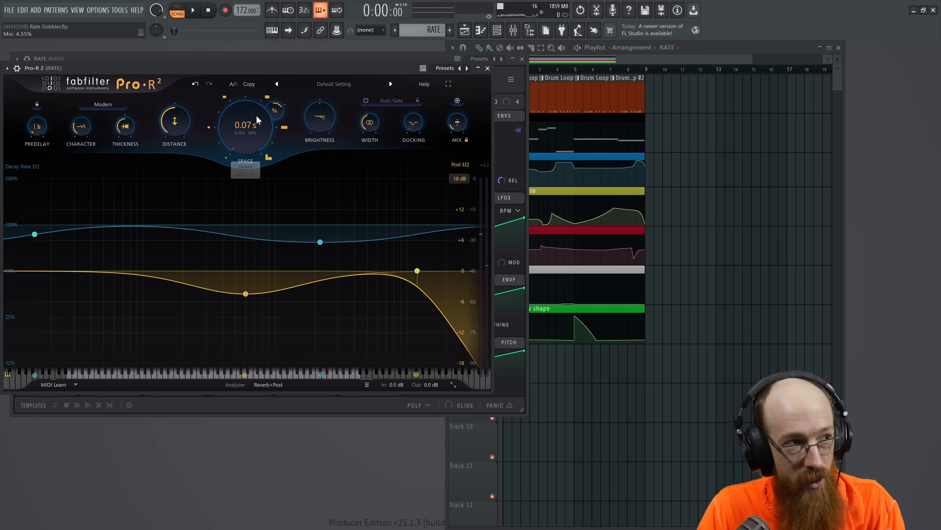
mouse_move(317, 126)
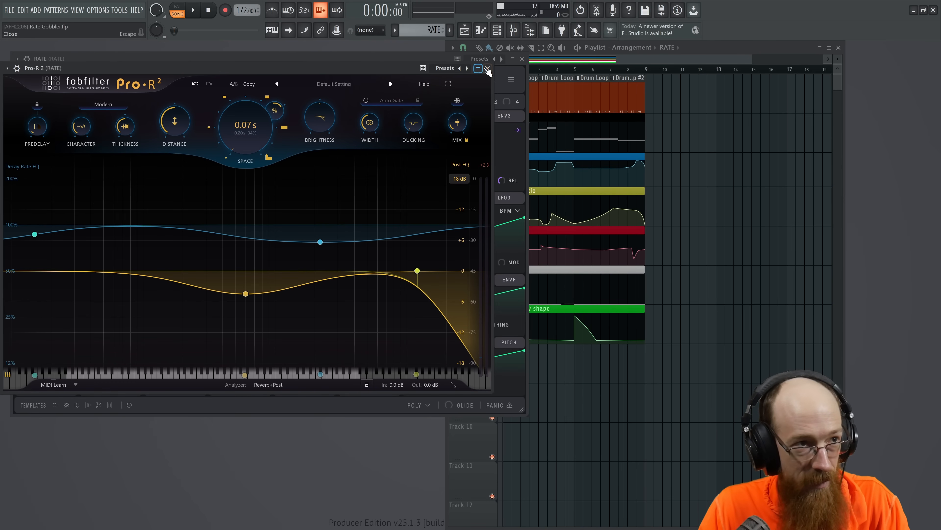
left_click(488, 68)
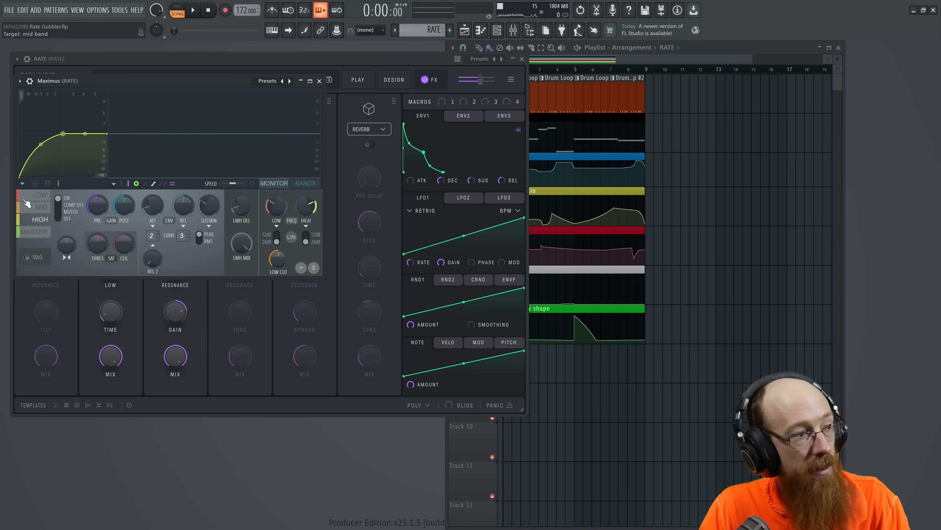
Review the low, mid and high band compression curves in Maximus
left_click(43, 196)
left_click(37, 208)
left_click(43, 221)
left_click(42, 207)
left_click(38, 195)
left_click(42, 207)
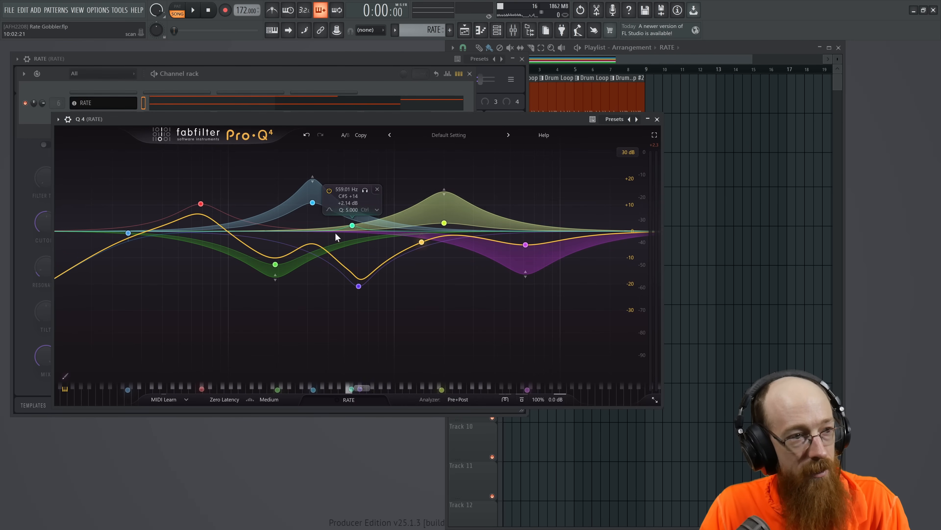
Play the loop while watching the dynamic EQ bands in Pro-Q 4, and close the equalizer
left_click(445, 223)
key("space")
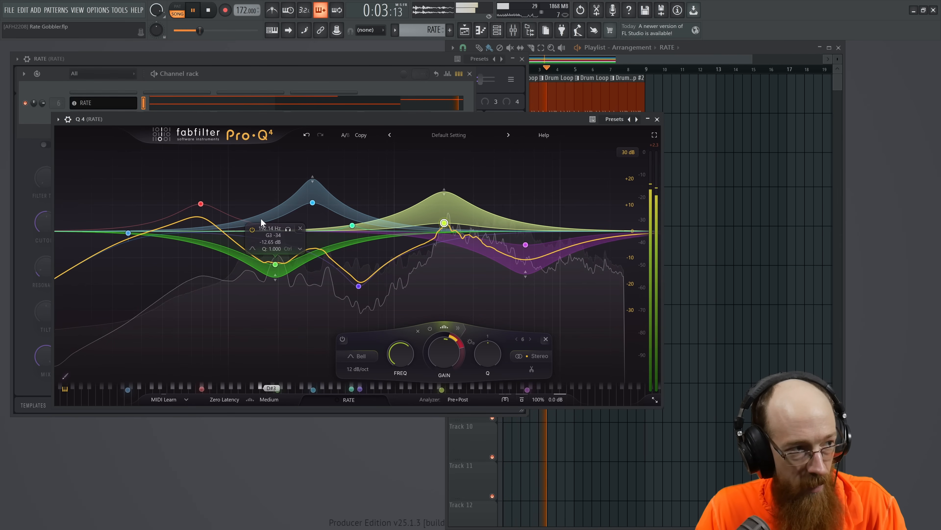
key("space")
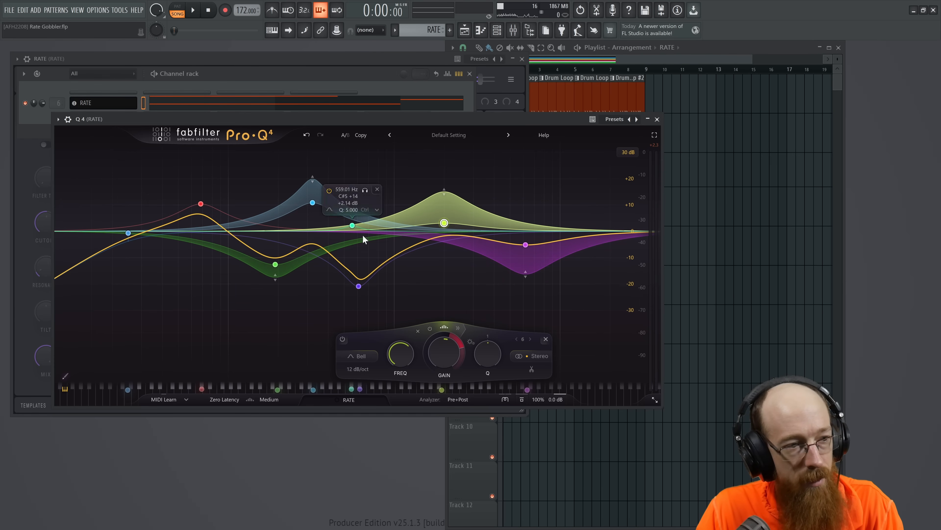
left_click(657, 119)
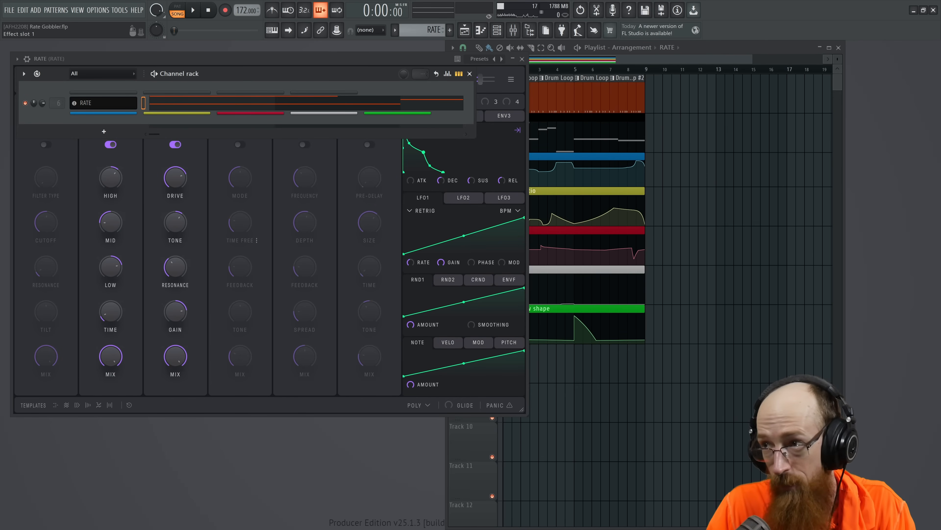
key("Escape")
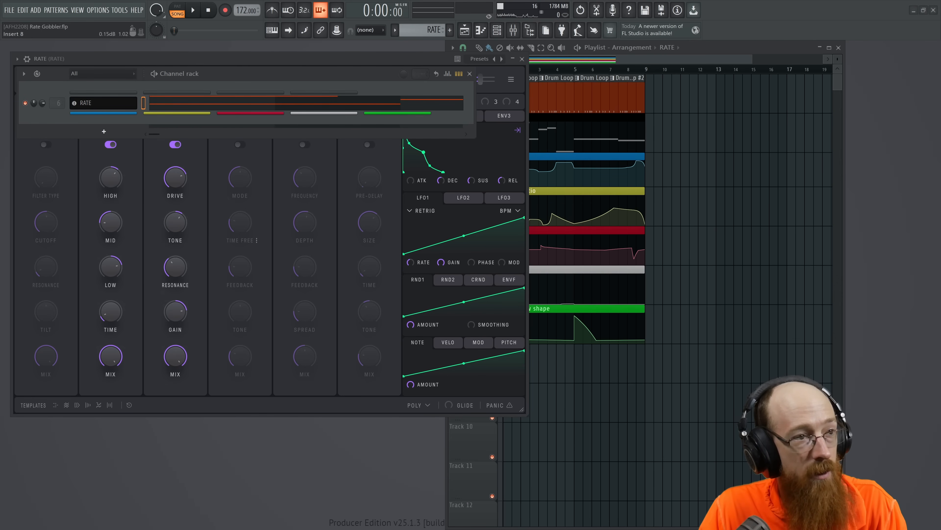
Show Grainferno's Design page, and open the RATE pattern in the piano roll
left_click(410, 59)
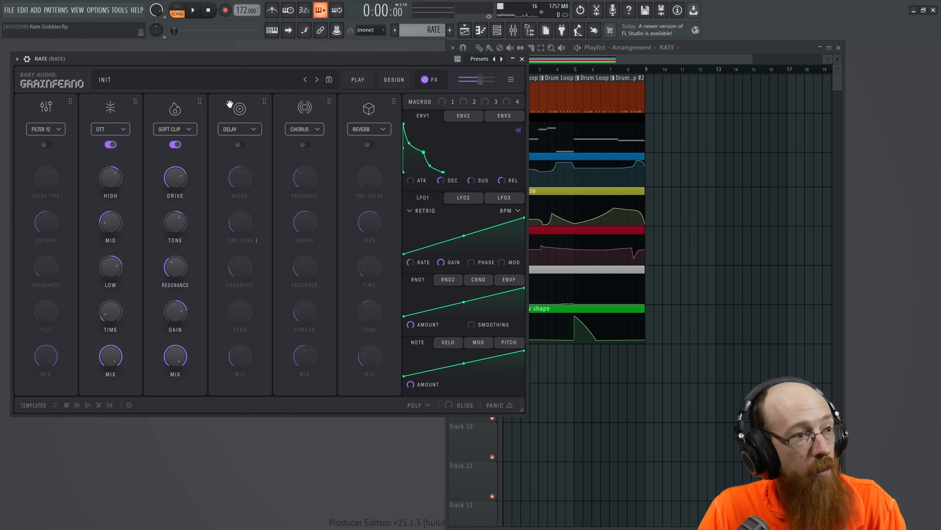
left_click(381, 81)
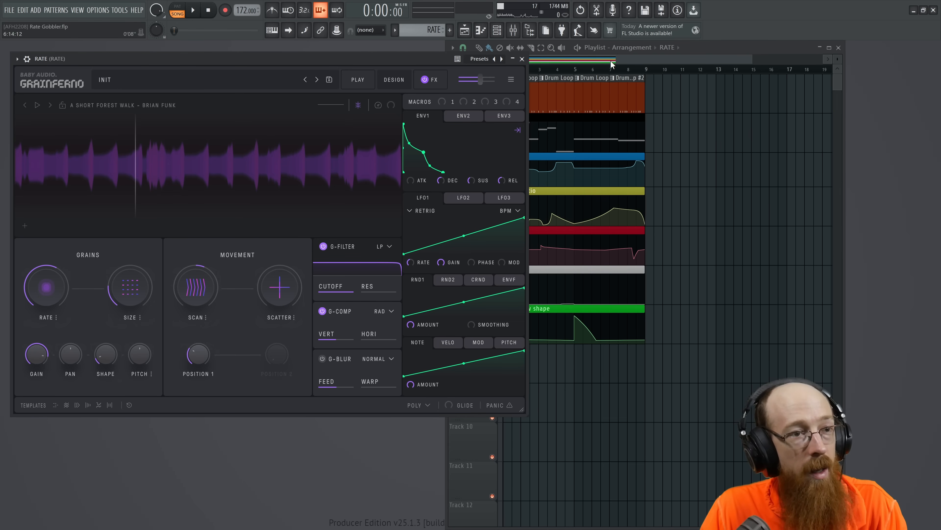
left_click(610, 50)
double_click(522, 129)
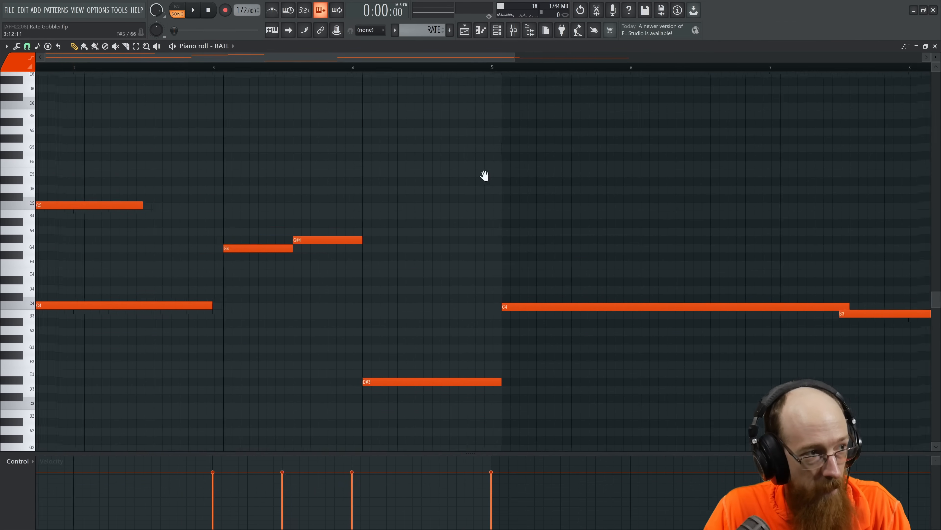
Try removing the C5 note at bar 1 and play the RATE part without it
right_click(105, 204)
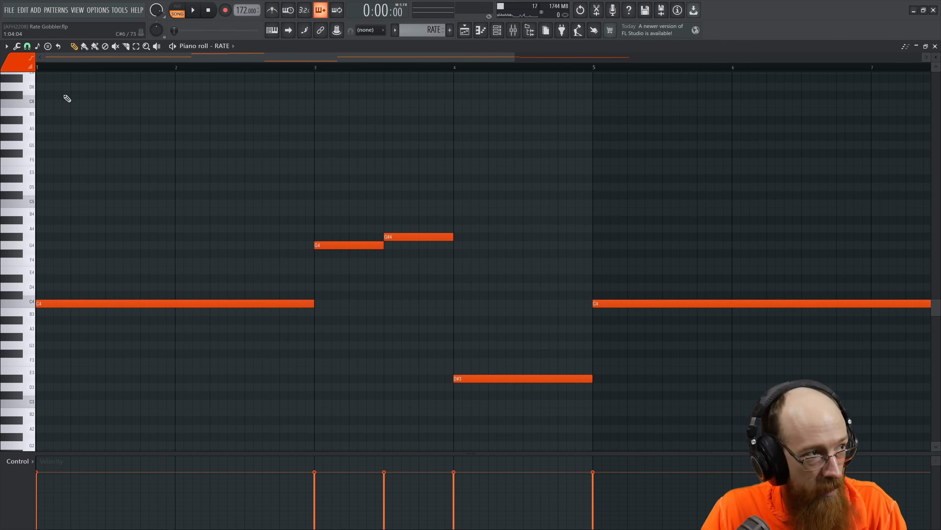
key("space")
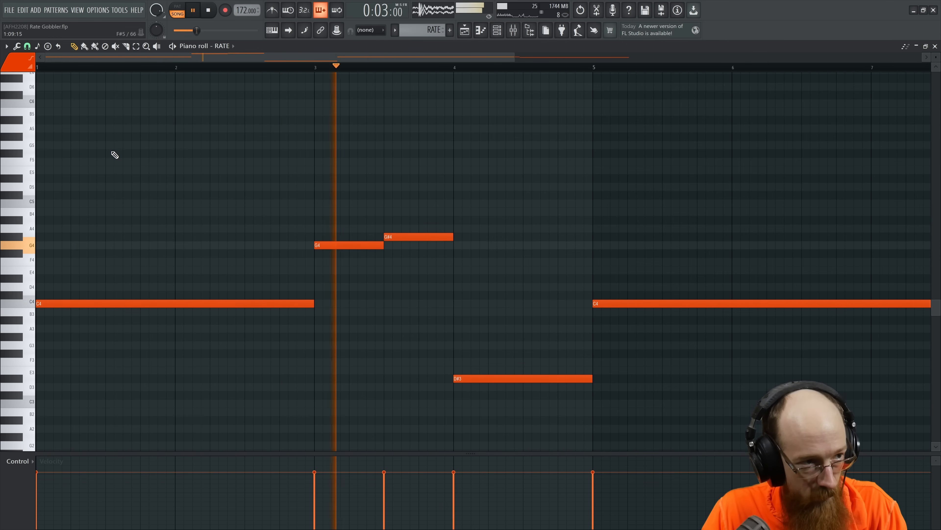
key("space")
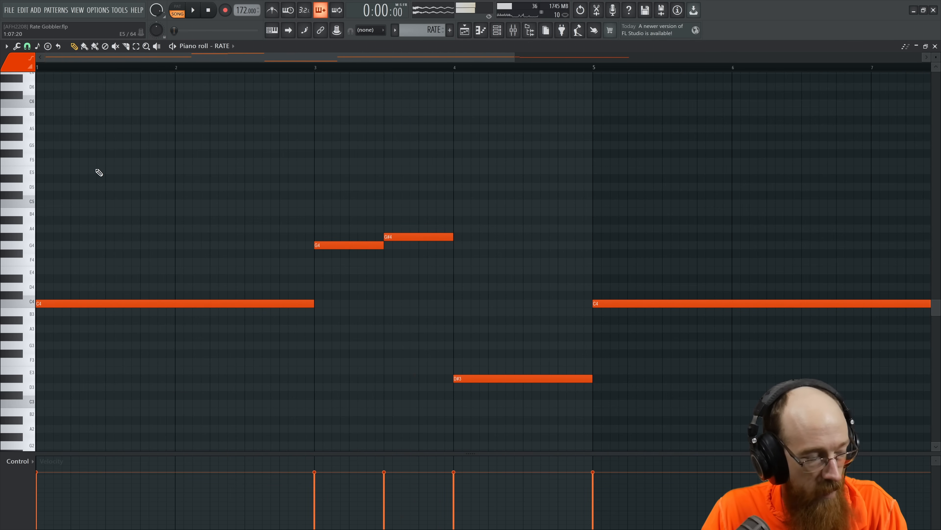
Undo the C5 note's deletion and play the opening bars with both notes
key("ctrl+z")
key("space")
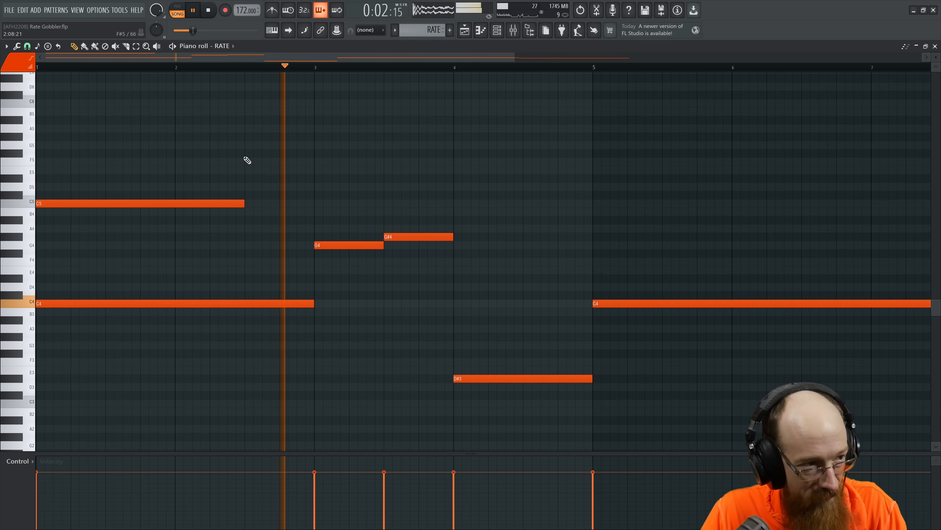
key("space")
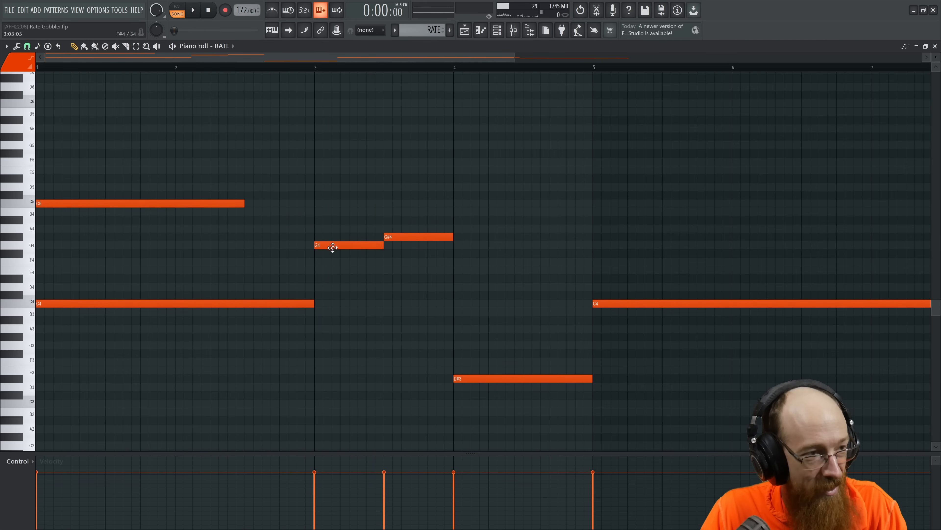
Add G5 and G#5 notes an octave above the G4 and G#4 notes in bar 3, and play the passage
scroll(326, 202, "up", 3)
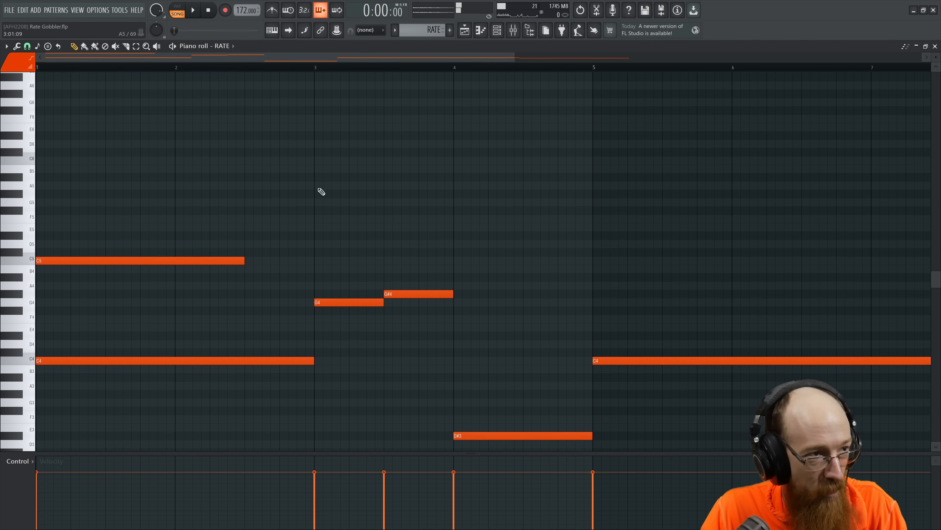
left_click(313, 204)
left_click(387, 192)
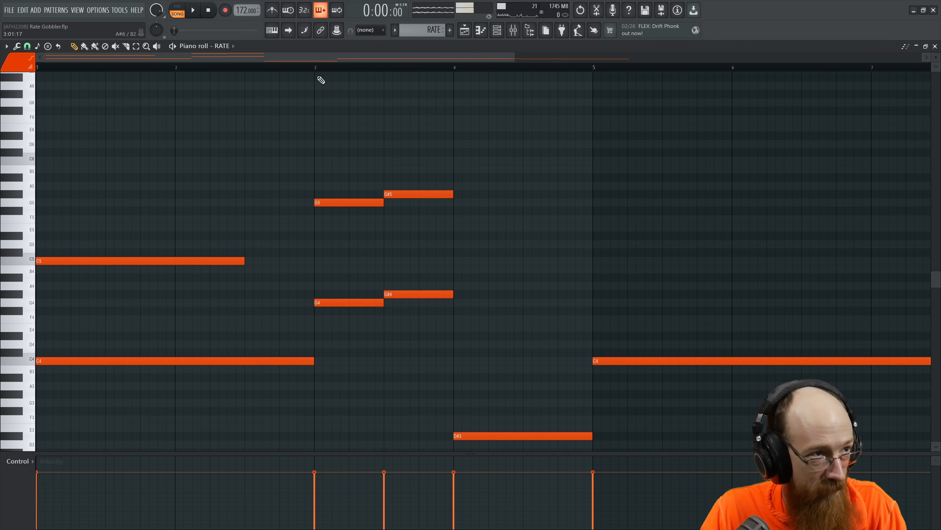
key("space")
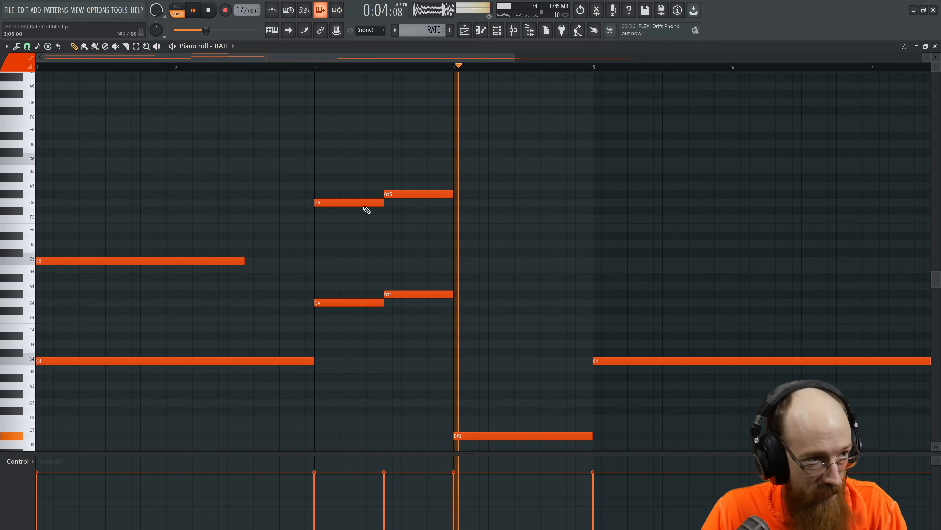
key("space")
Delay and shorten the G5 and G#5 notes to the second halves of the G4 and G#4 notes, and play the part through
left_click_drag(366, 204, 394, 204)
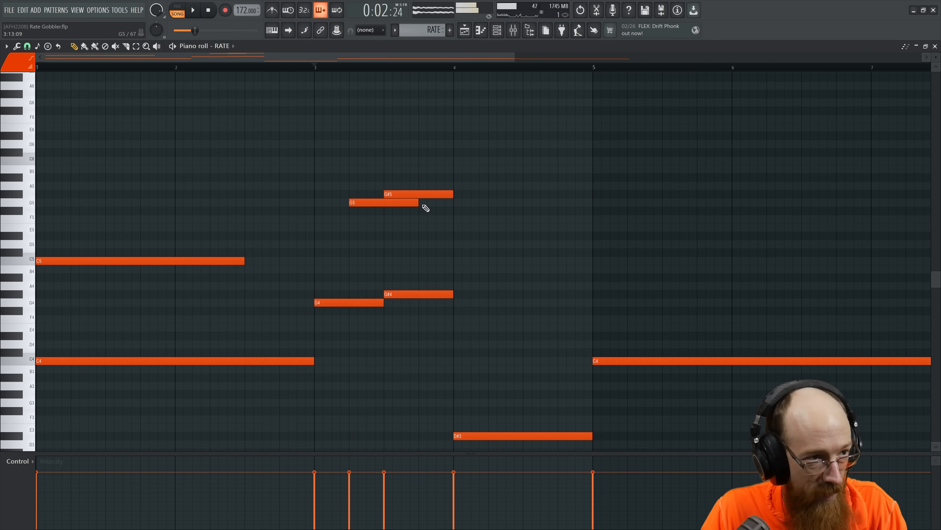
left_click_drag(405, 195, 454, 202)
key("space")
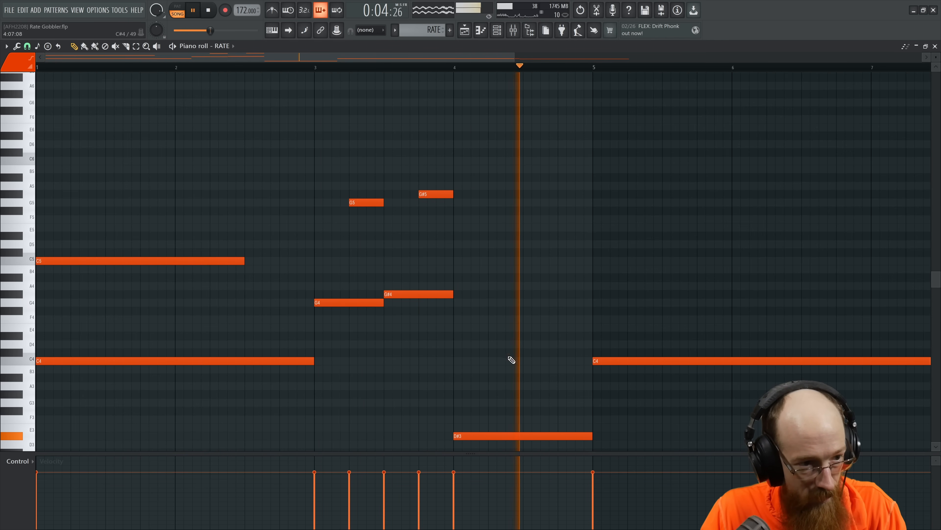
left_click_drag(509, 279, 452, 251)
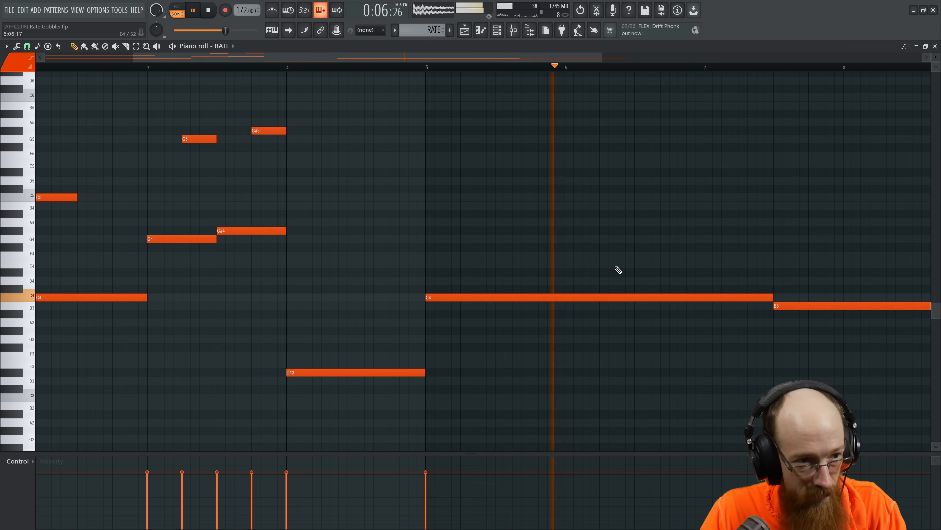
left_click_drag(776, 252, 498, 244)
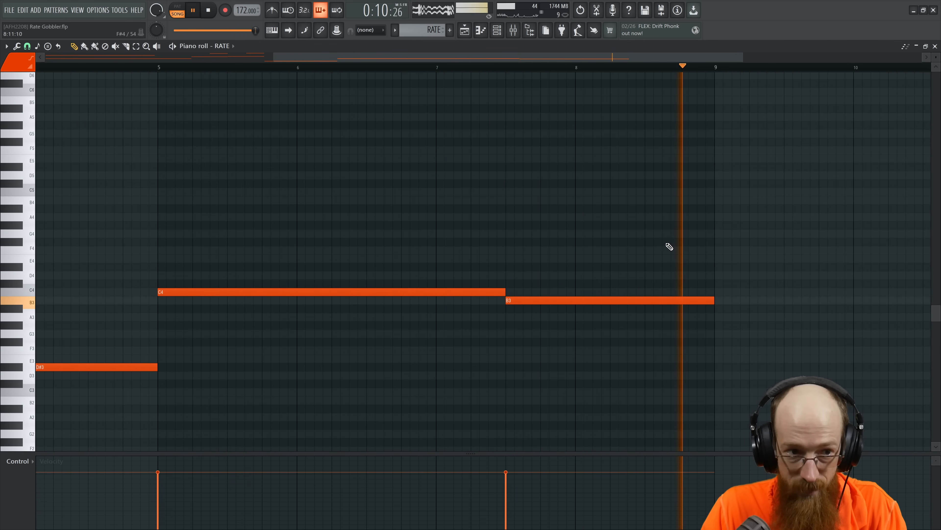
key("space")
Try doubling the final B3 note with a B4 an octave above it, and play the loop
right_click(367, 159, "ctrl")
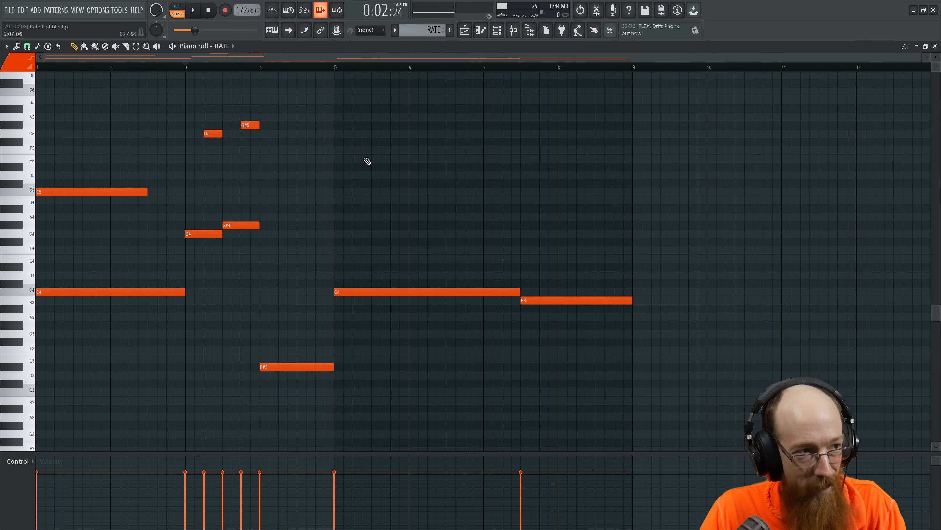
left_click(523, 201)
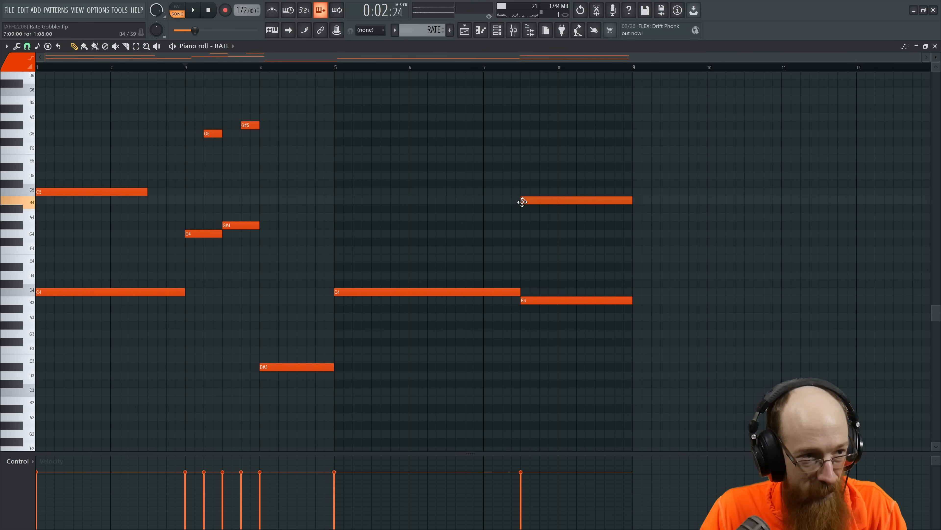
left_click(351, 68)
key("space")
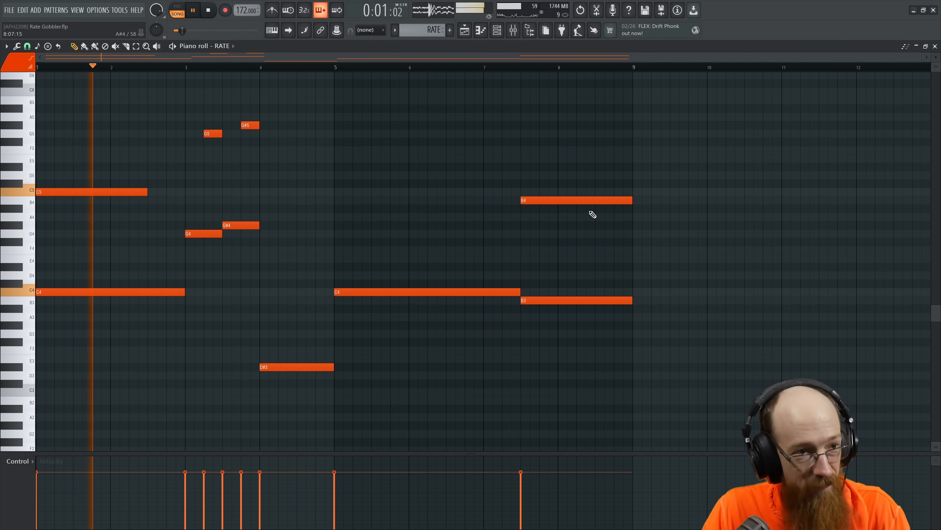
key("space")
Try shortening the B4 note so it only sounds from the middle of bar 8, and play the result
left_click_drag(589, 199, 631, 204)
key("space")
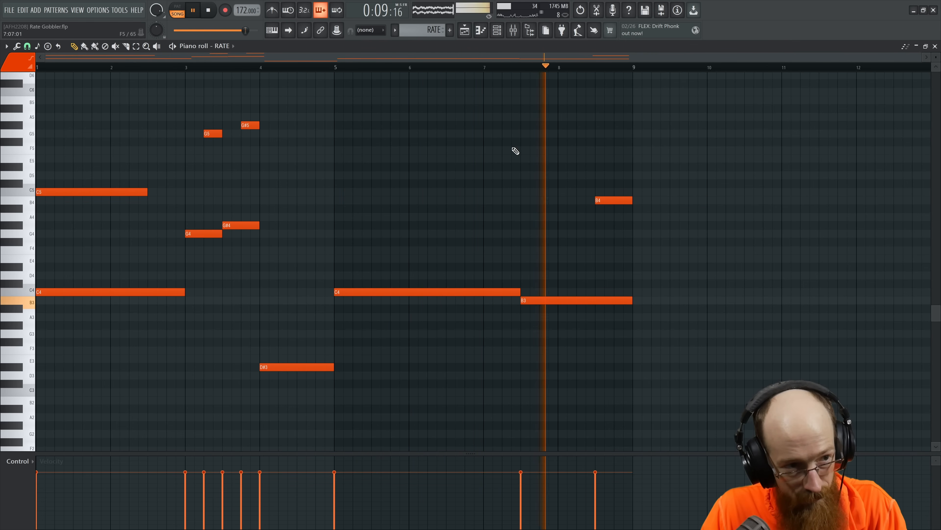
key("space")
Try transposing the short bar 8 note down two octaves to B2, and play the ending
key("shift+Down")
key("shift+Down")
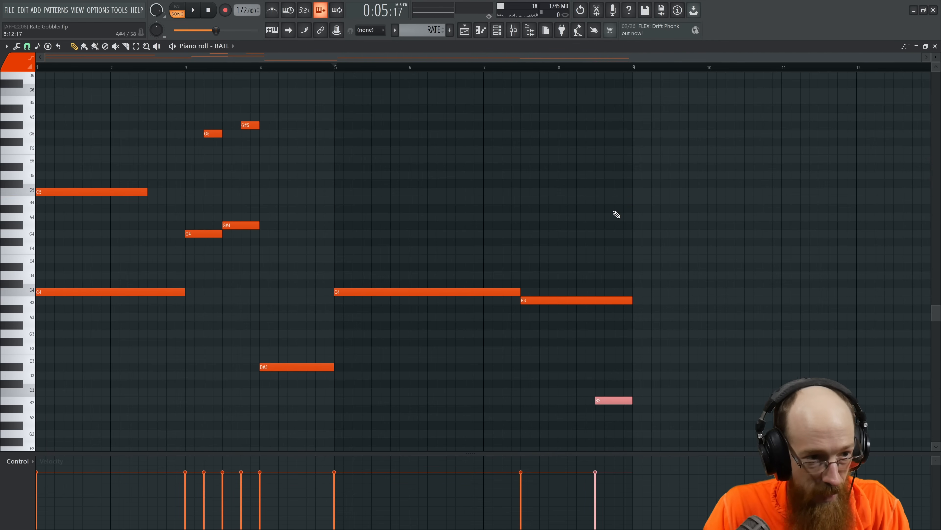
key("space")
left_click_drag(569, 221, 515, 146)
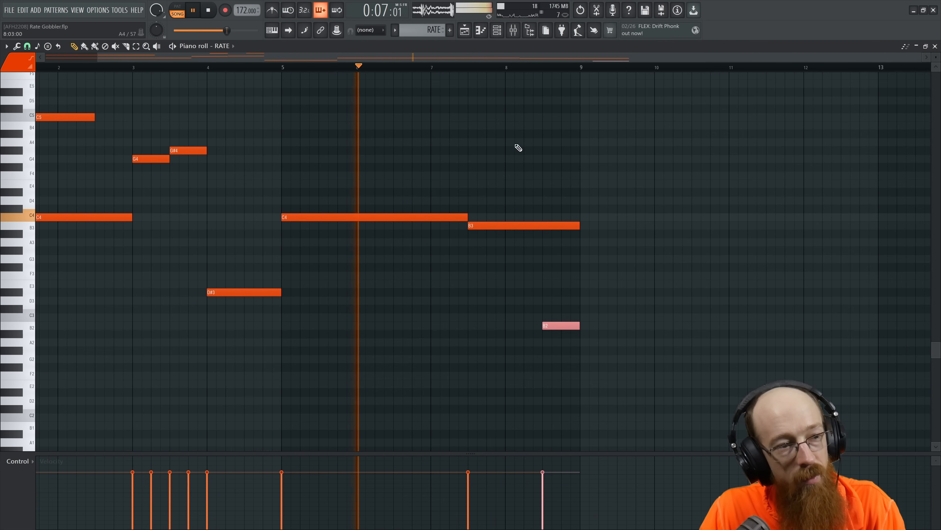
left_click_drag(563, 252, 521, 249)
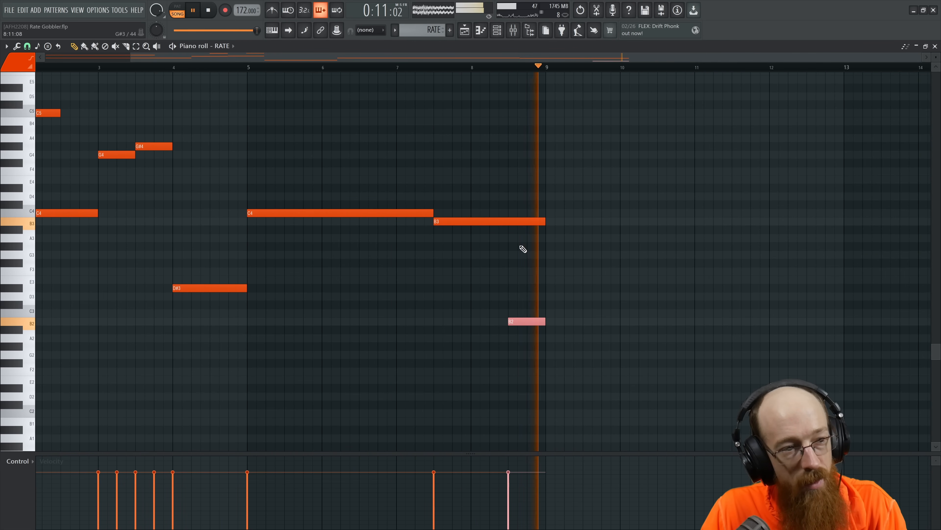
key("space")
Delete the short B2 note in bar 8
right_click(524, 322)
left_click_drag(444, 208, 627, 327)
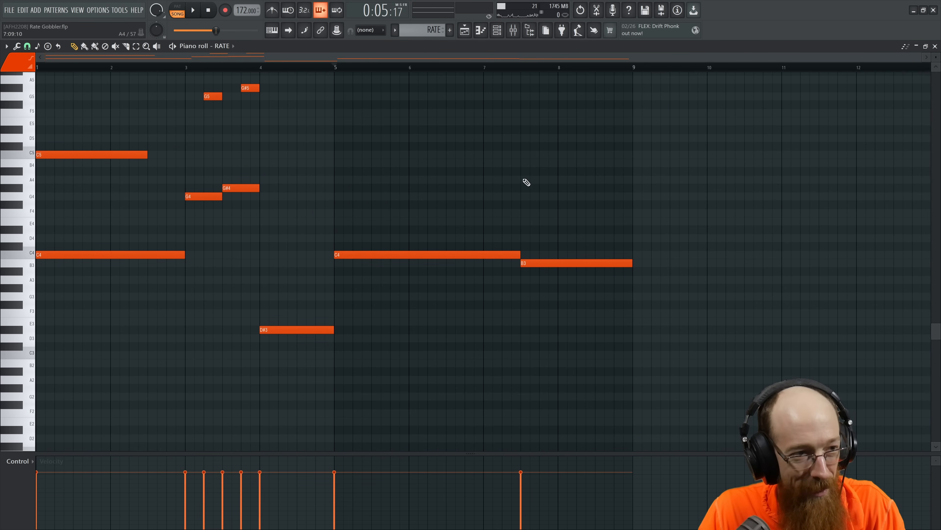
scroll(647, 276, "up", 5)
scroll(444, 277, "down", 3)
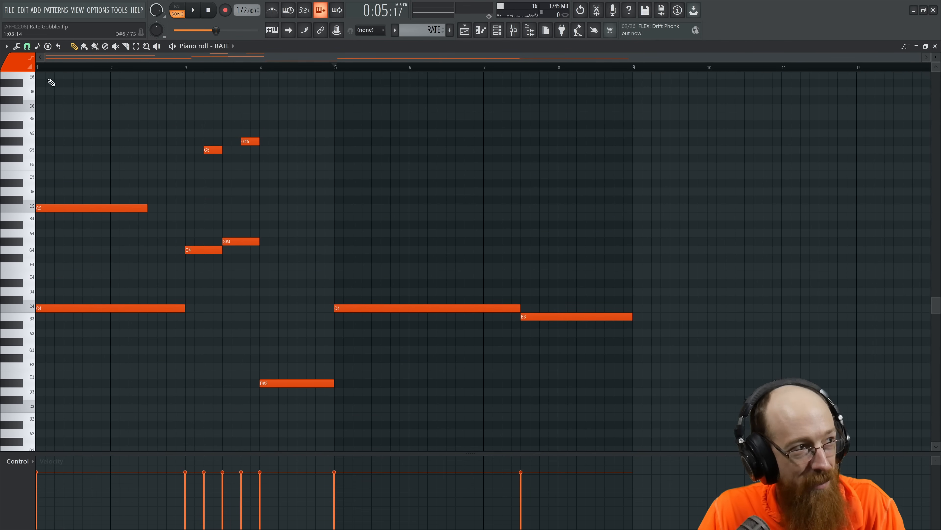
Close the piano roll, and bring the Grainferno window in front of the channel rack and playlist
left_click(935, 46)
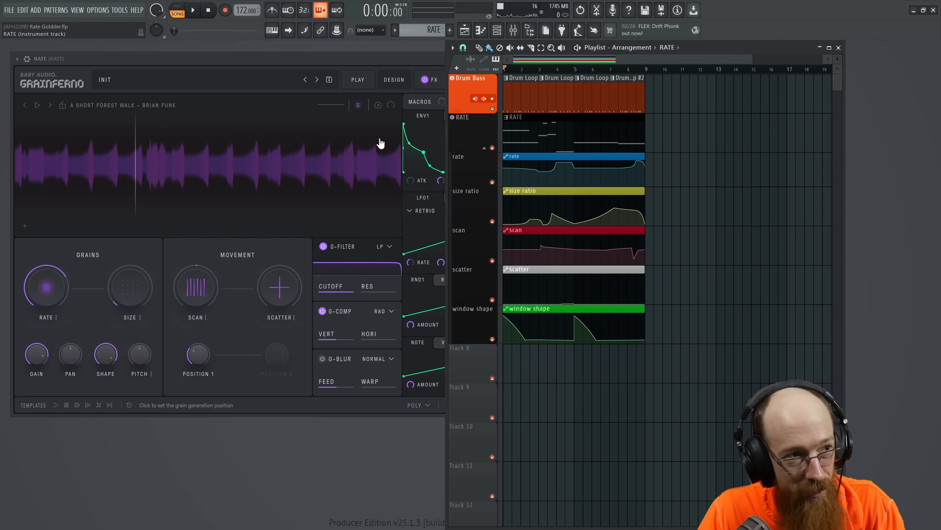
key("F6")
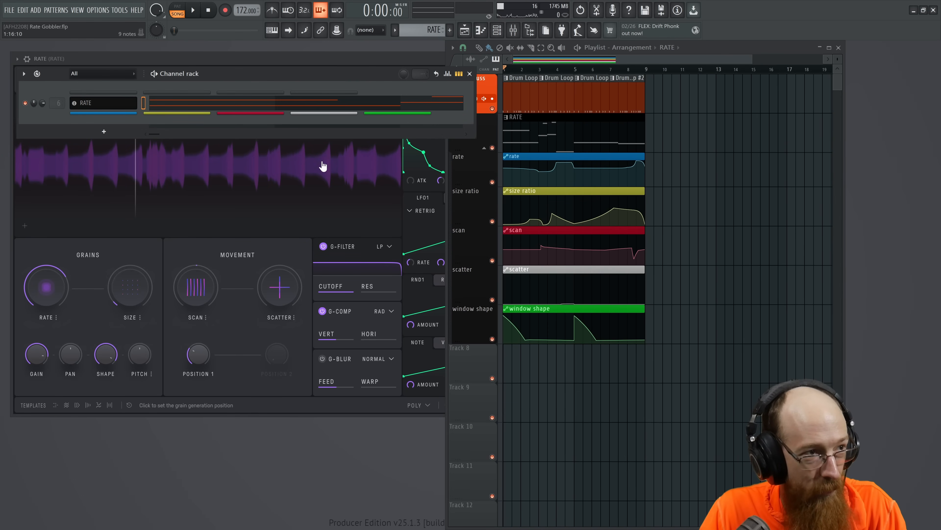
left_click(347, 215)
left_click_drag(202, 57, 283, 52)
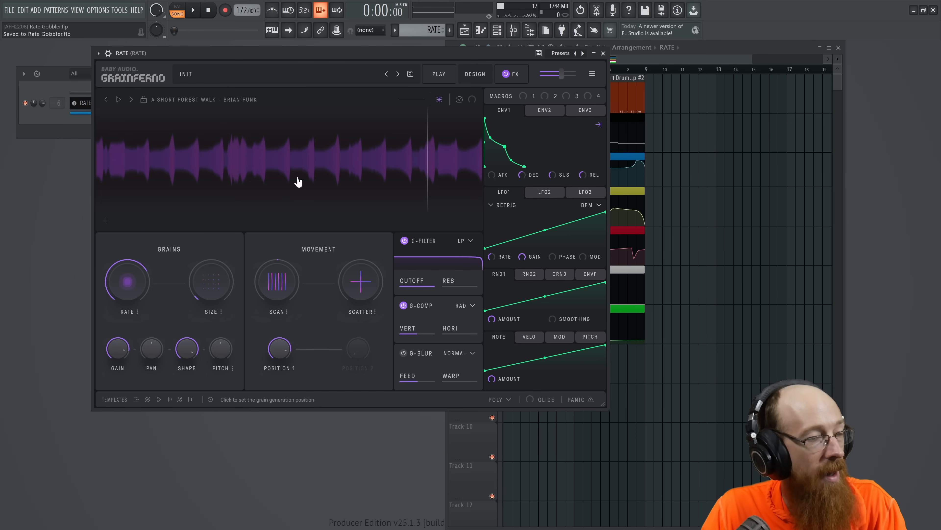
left_click_drag(304, 53, 318, 69)
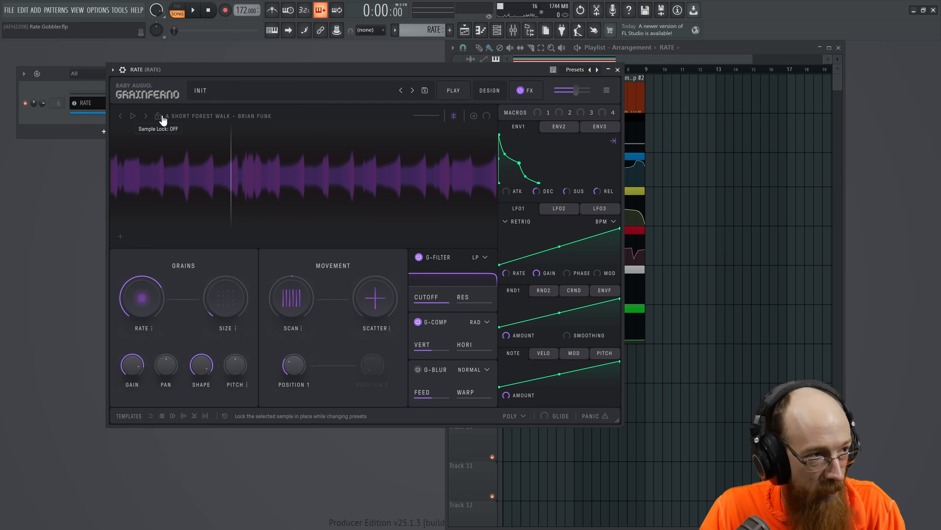
Play the loop, and try the AC GTR [F] and Acoustic+Mod samples, shifting the grain position in the latter
key("space")
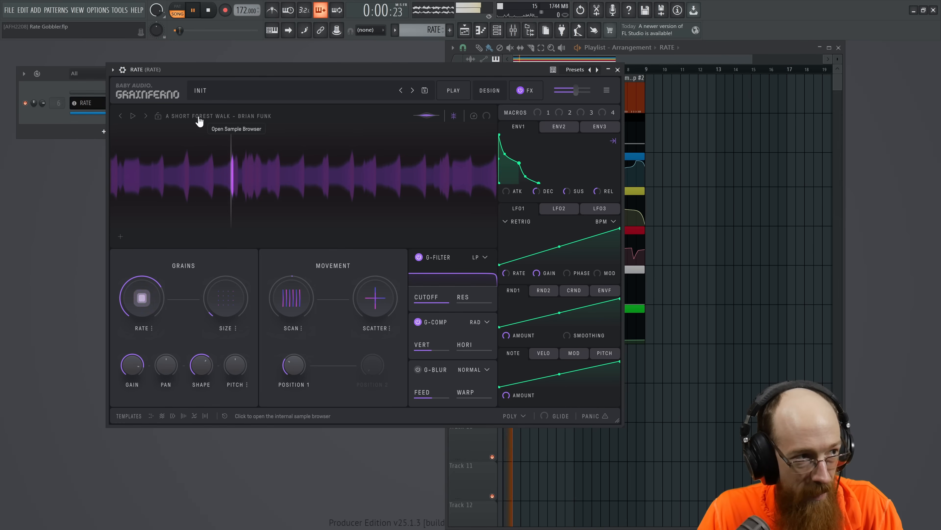
key("space")
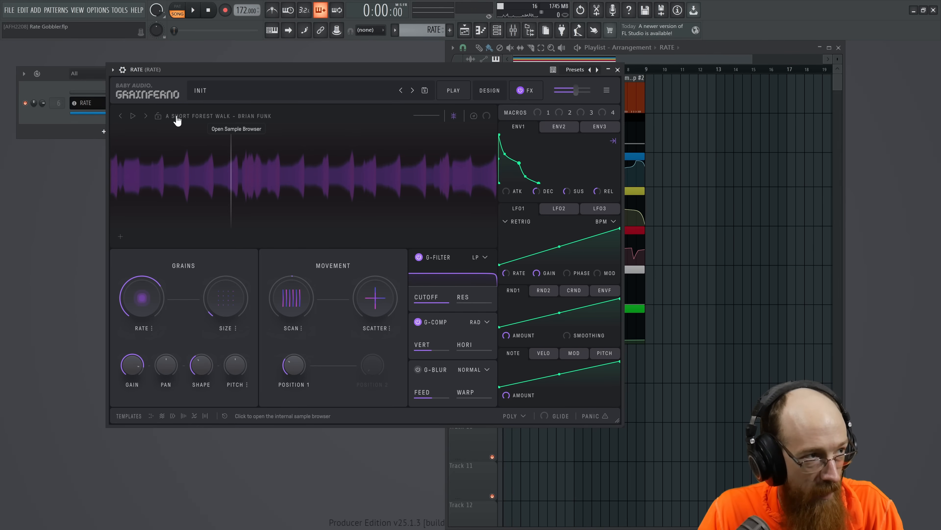
left_click(146, 116)
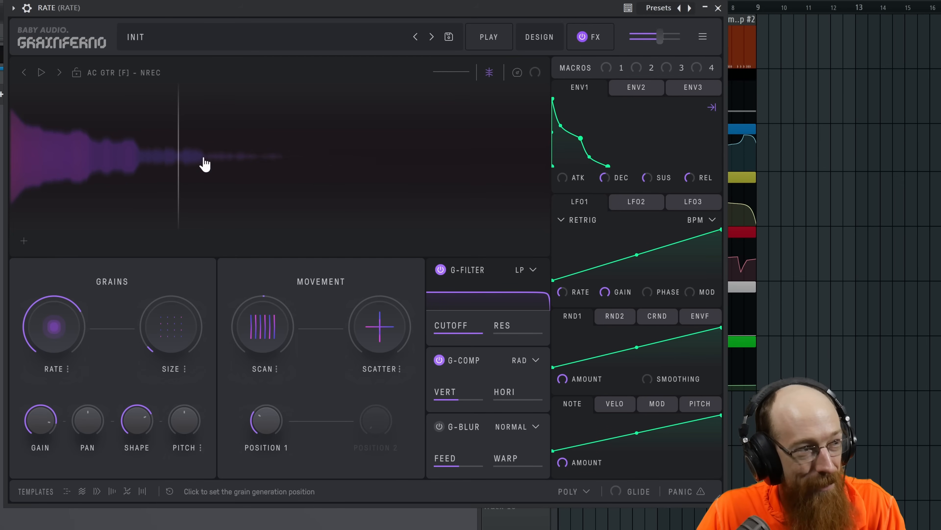
left_click(58, 73)
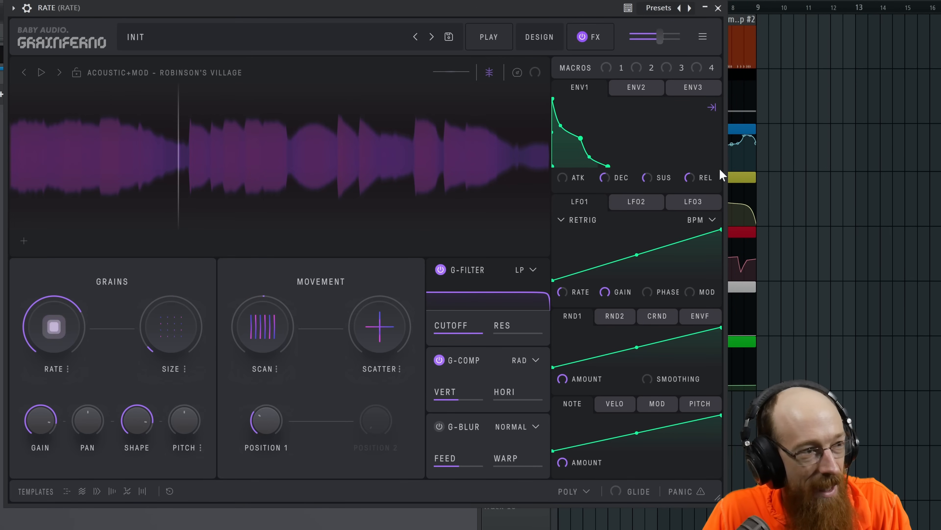
left_click_drag(145, 148, 102, 167)
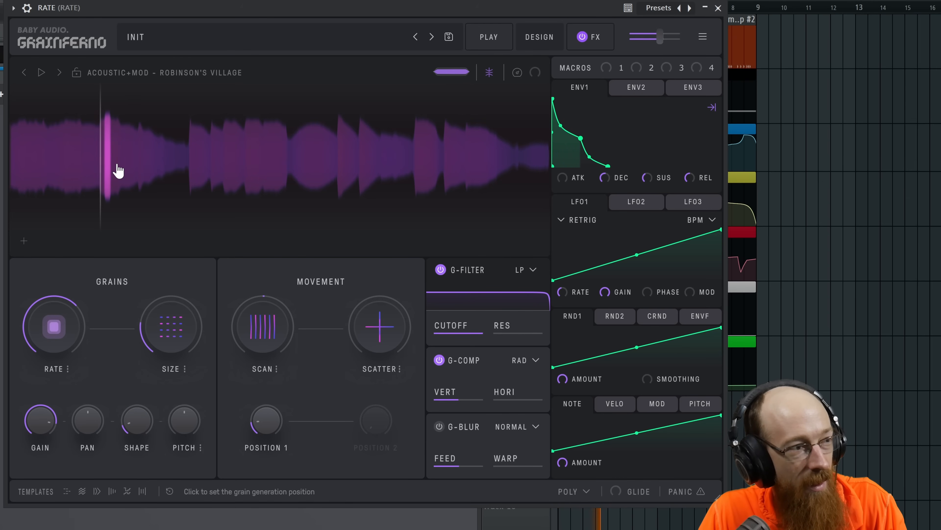
left_click_drag(117, 166, 224, 168)
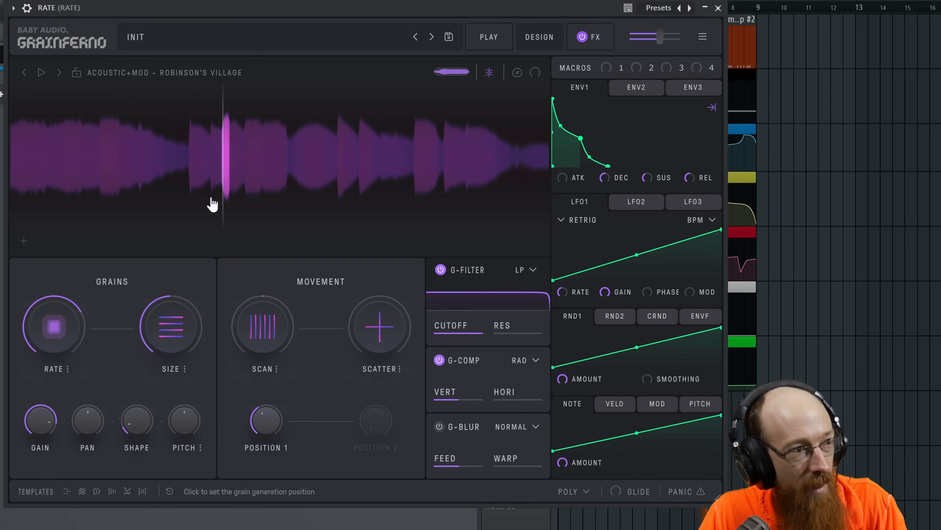
Try the Adlibs [A Major], Aerial Lights C & Overtones and Aftershock [C] samples, moving the grain position near Aftershock's start
left_click(57, 75)
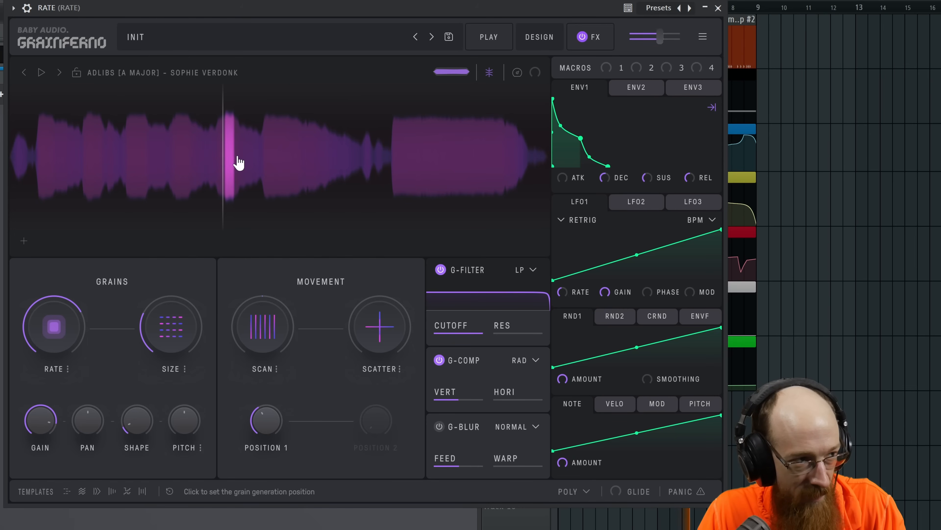
left_click(59, 72)
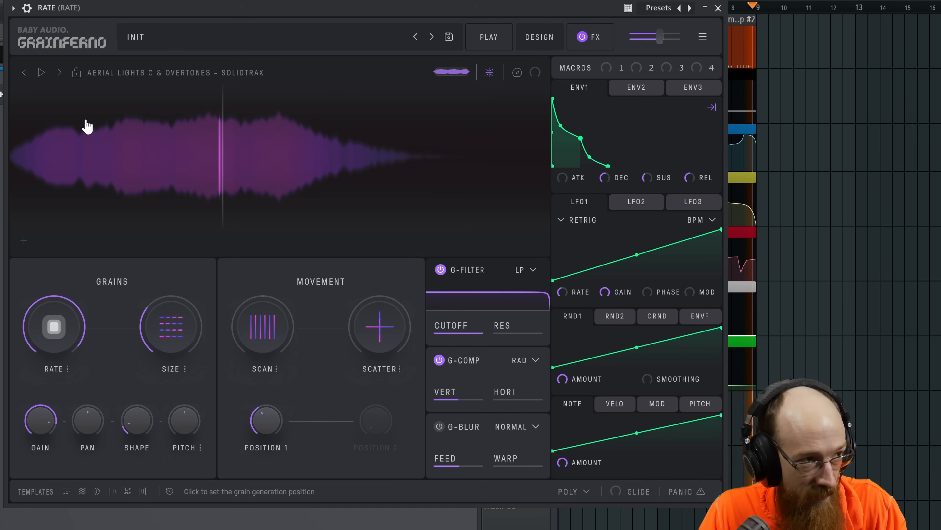
left_click(58, 73)
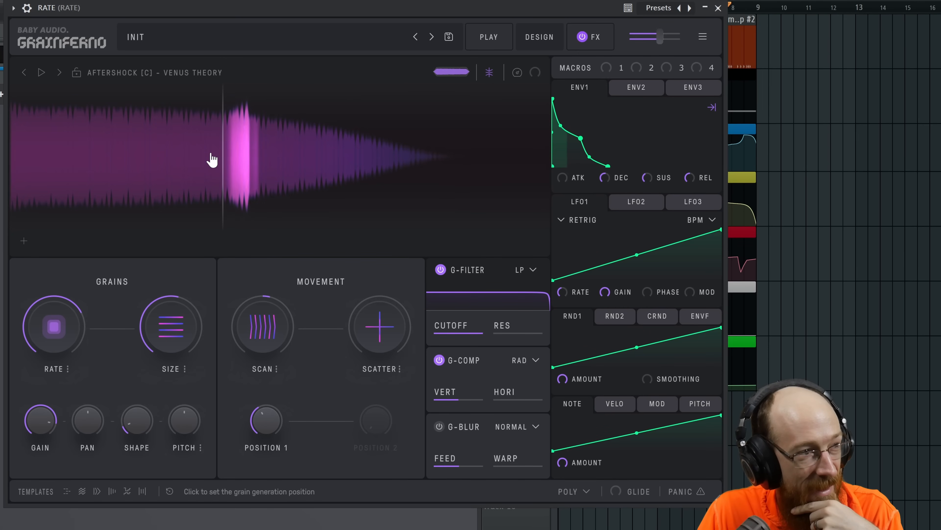
left_click_drag(204, 160, 24, 161)
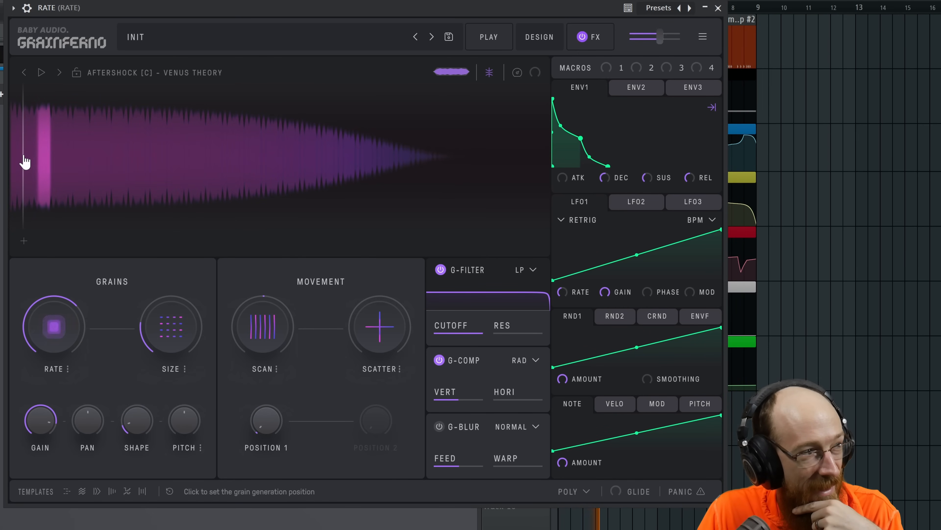
left_click_drag(25, 161, 66, 160)
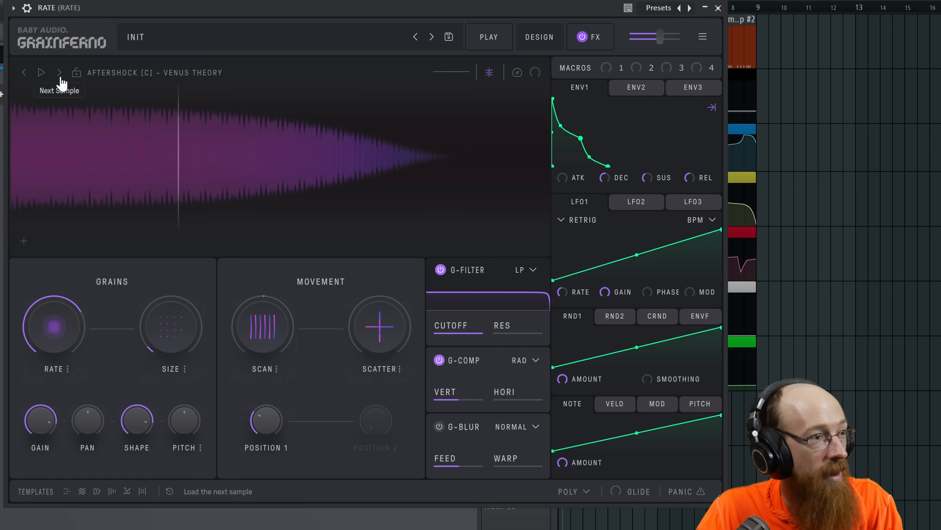
Step back through the samples to reload A Short Forest Walk
left_click(24, 74)
left_click(24, 74)
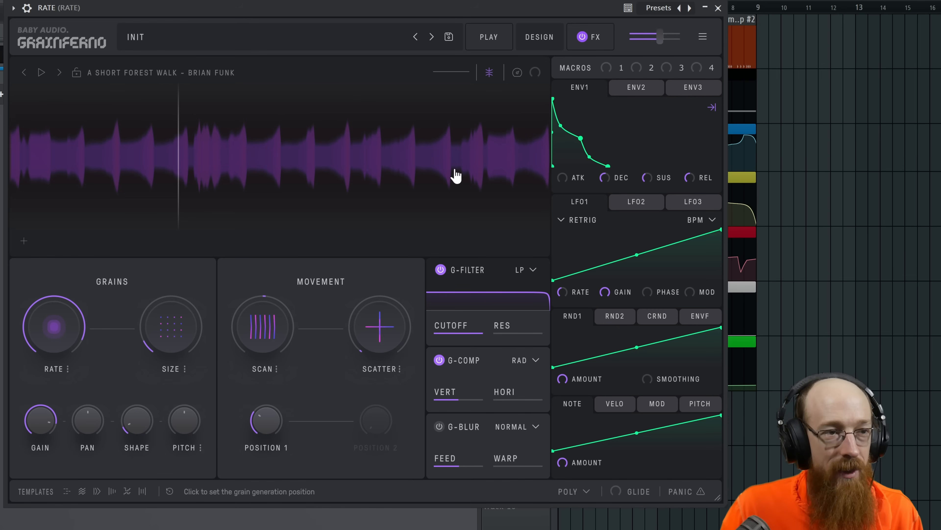
Review the RATE pattern and its automation clips in the playlist, and return to the Grainferno window
left_click(839, 0)
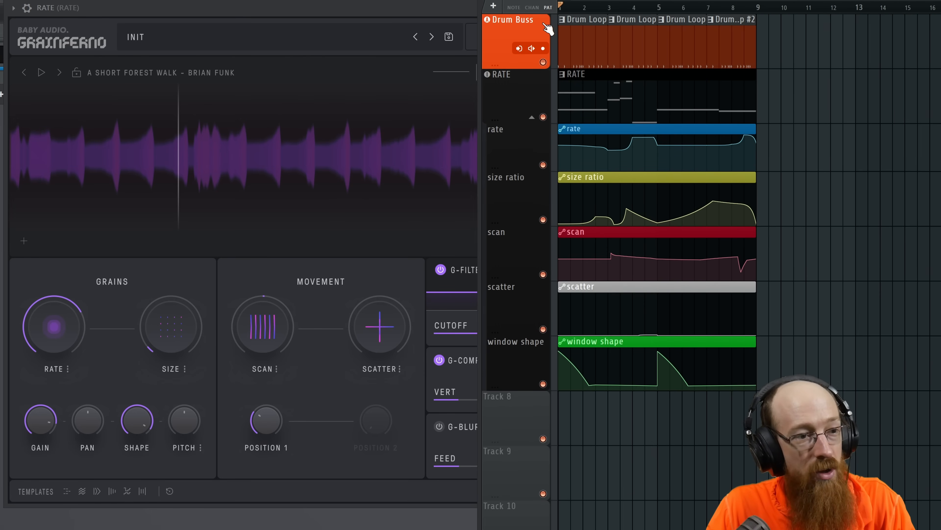
left_click_drag(781, 92, 533, 358)
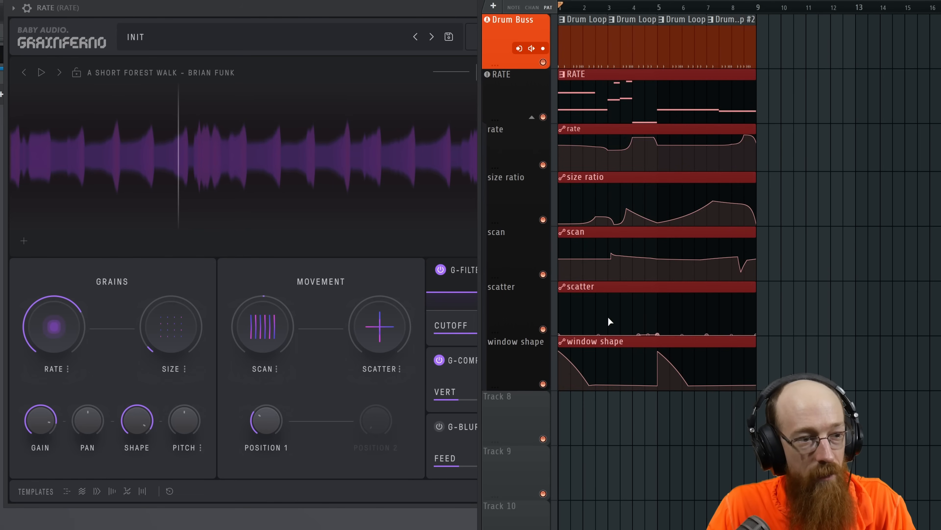
left_click(866, 215, "ctrl")
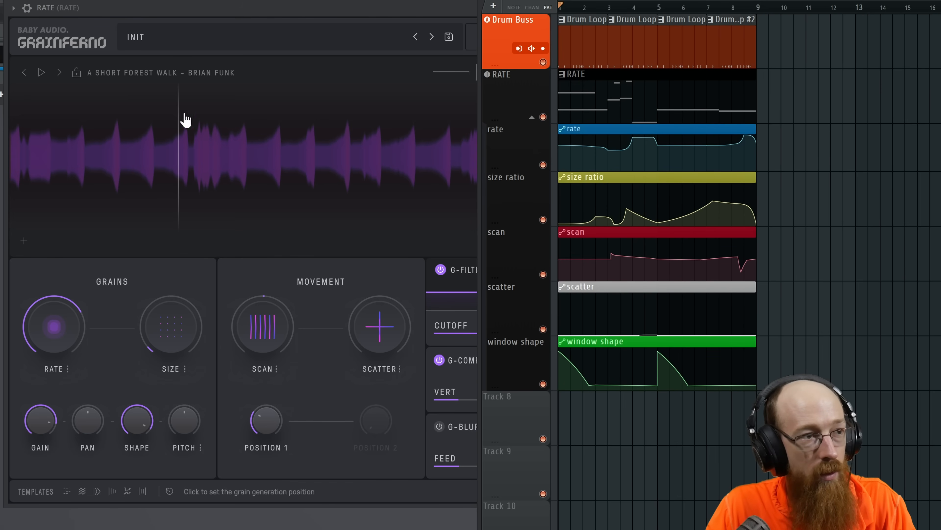
left_click(354, 10)
left_click_drag(355, 55, 315, 51)
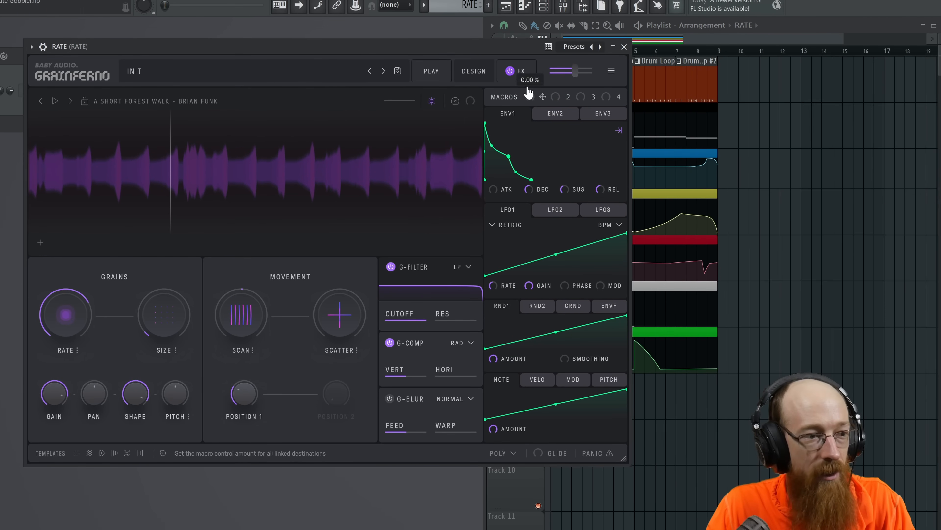